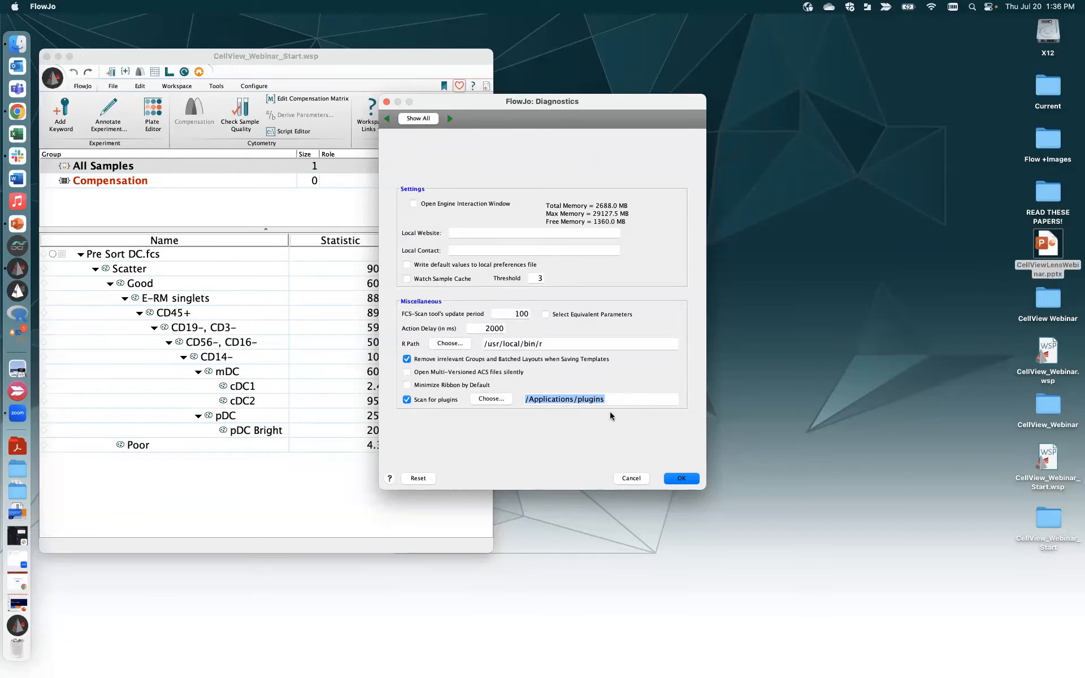
- Confirm the Diagnostics settings so FlowJo scans /Applications/plugins for plugins
click(387, 102)
- Select the Scatter population and show the Workspace Plugins list, including BD_CellView_Lens
click(177, 86)
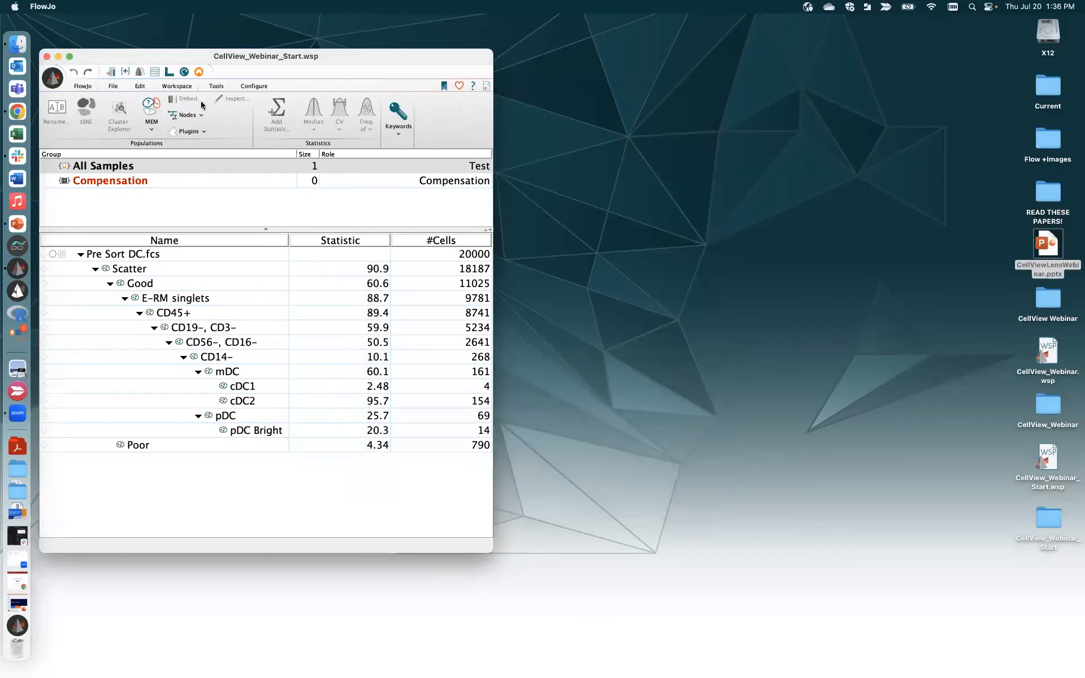
click(204, 134)
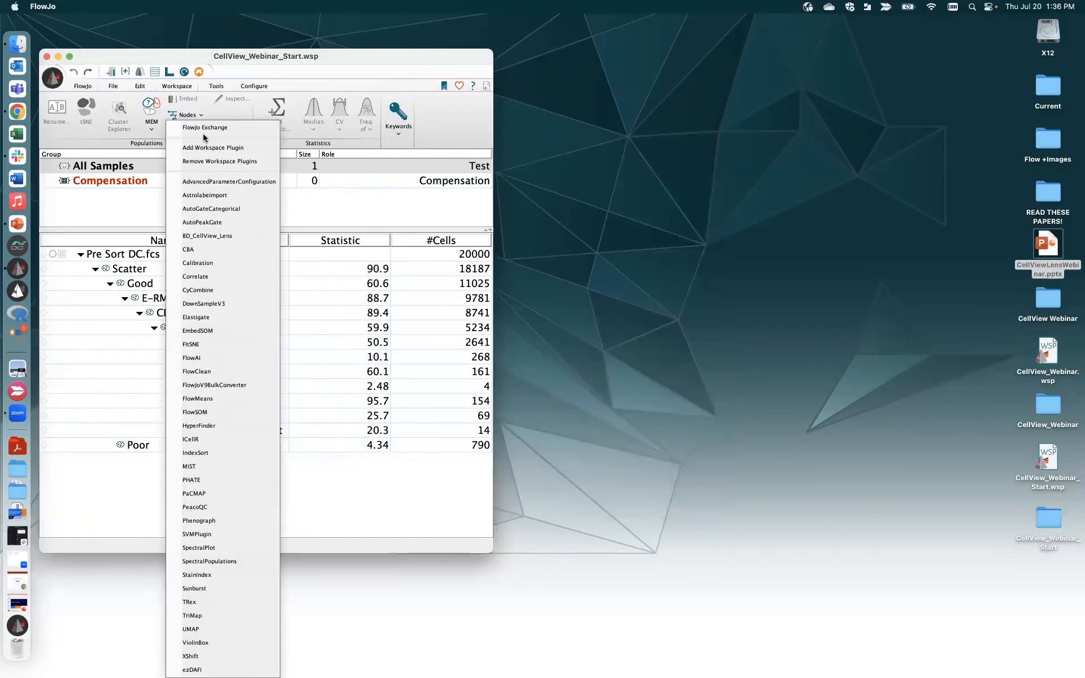
click(391, 506)
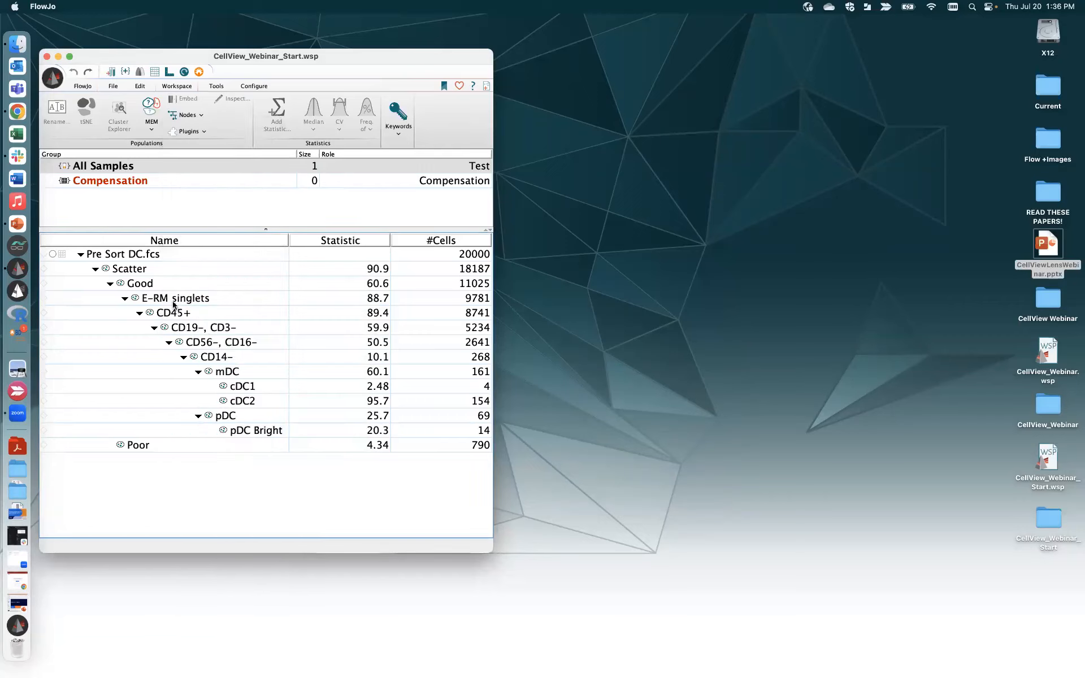
click(151, 272)
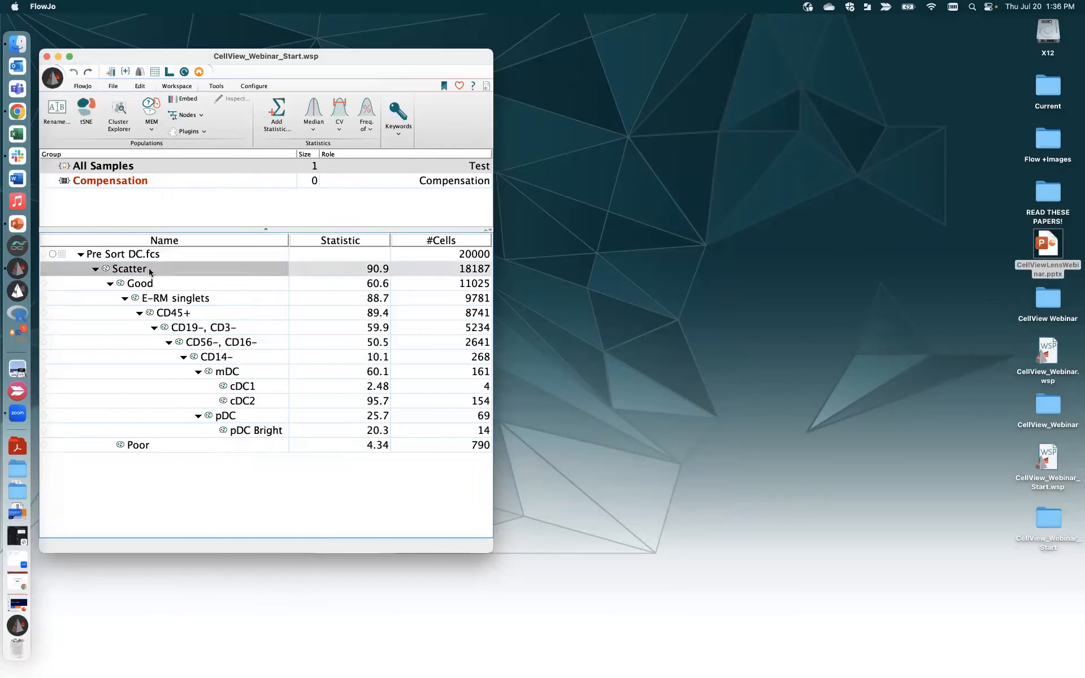
click(204, 134)
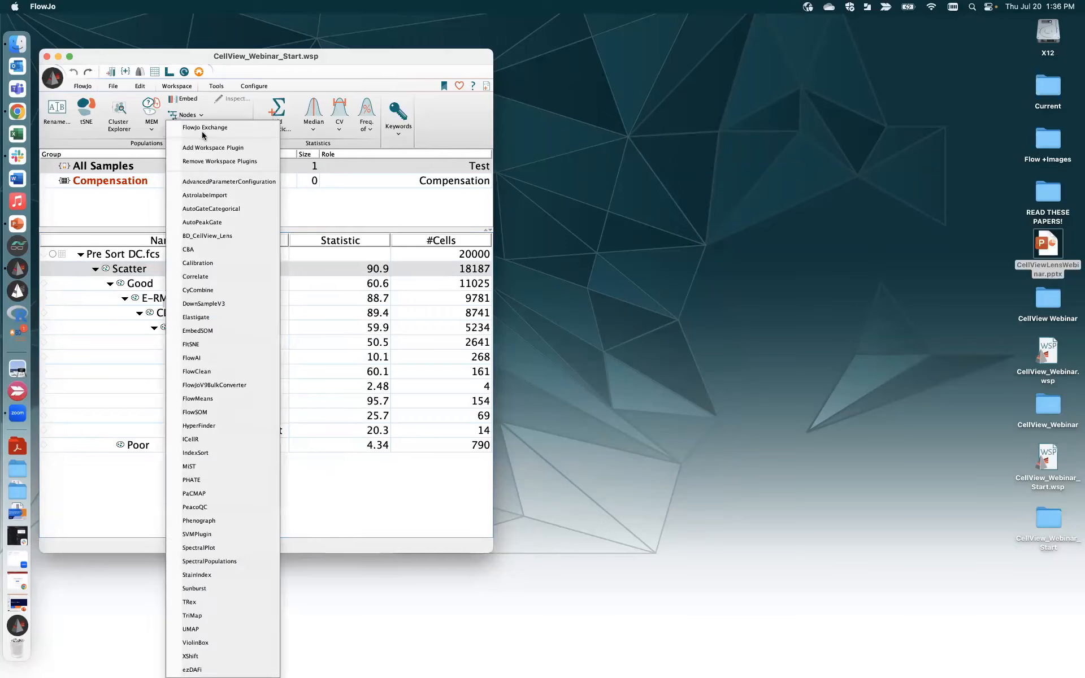
- Launch BD_CellView_Lens on the Scatter population's 18187 events and show the viewer's Tools menu
click(221, 236)
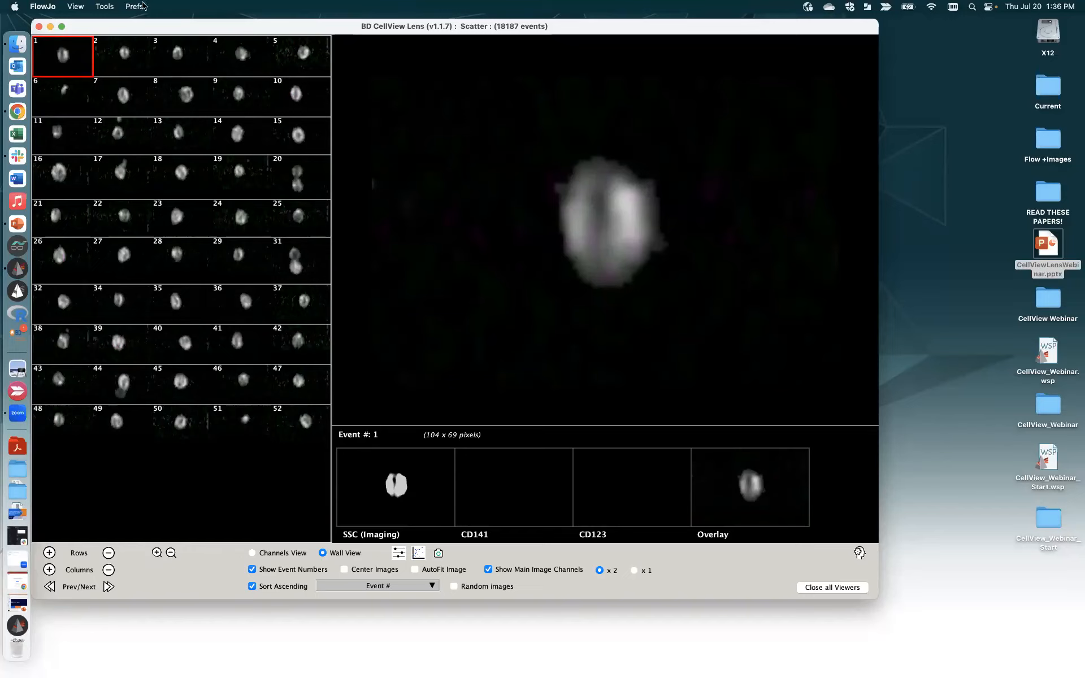
click(105, 7)
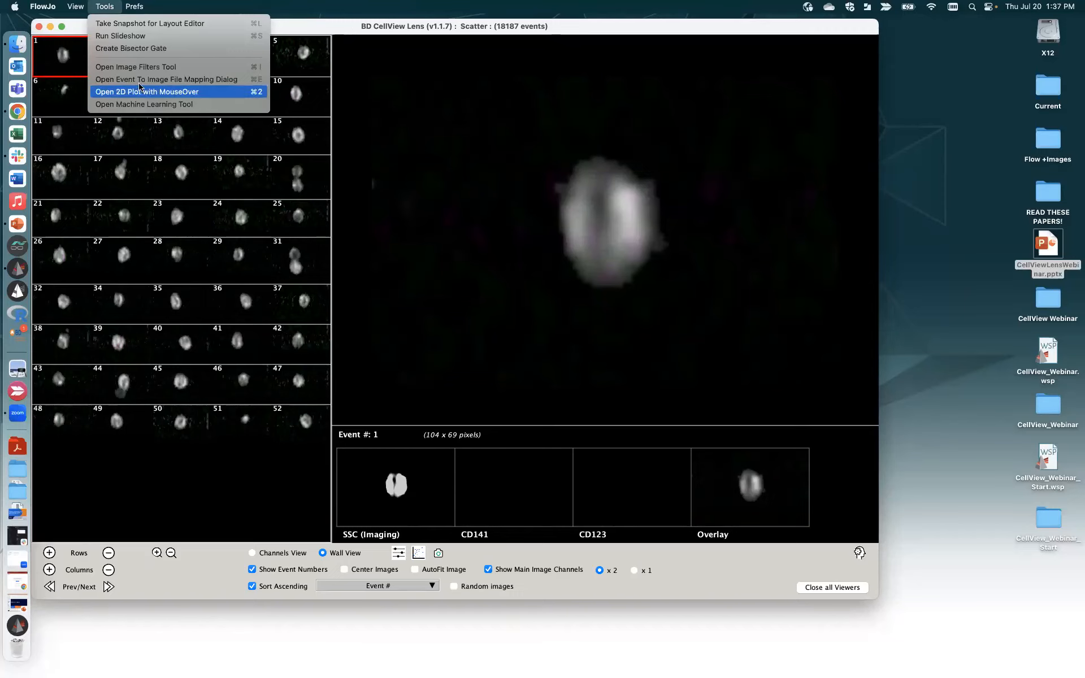
- Review the event-to-image-file mapping settings, then open the CellView Webinar folder on the desktop
click(143, 80)
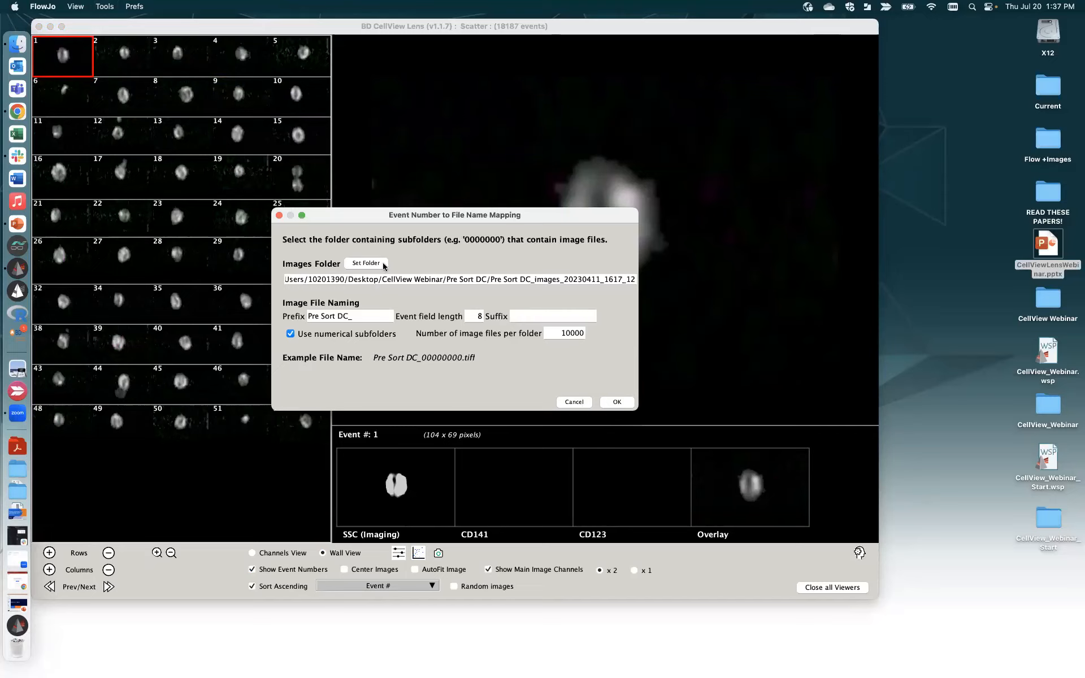
click(279, 215)
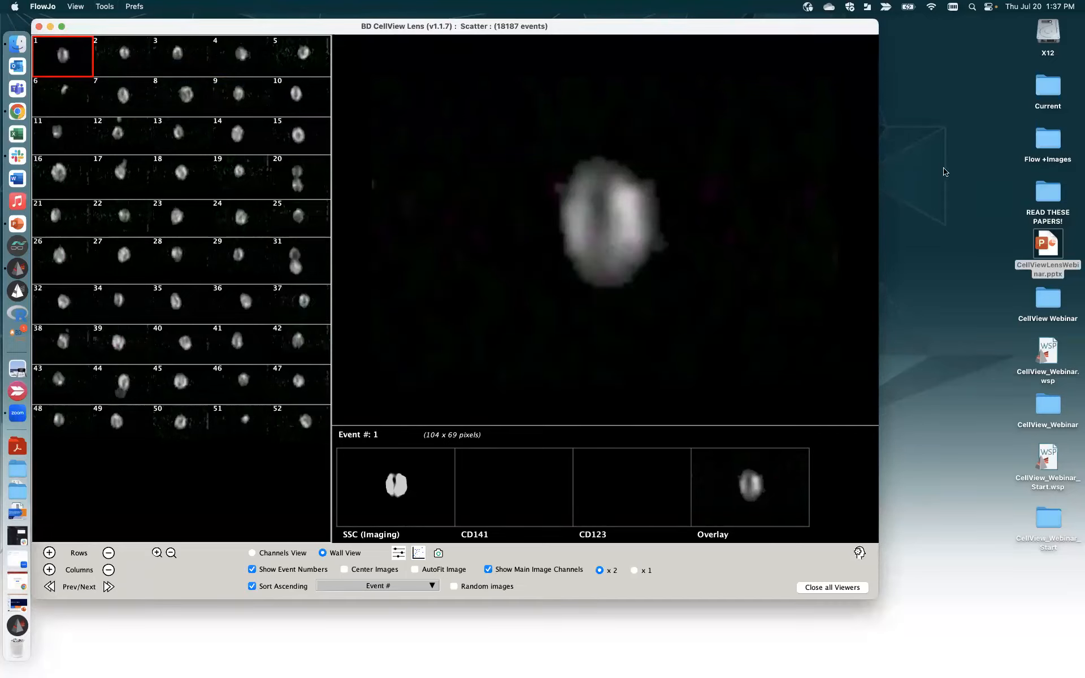
click(1046, 305)
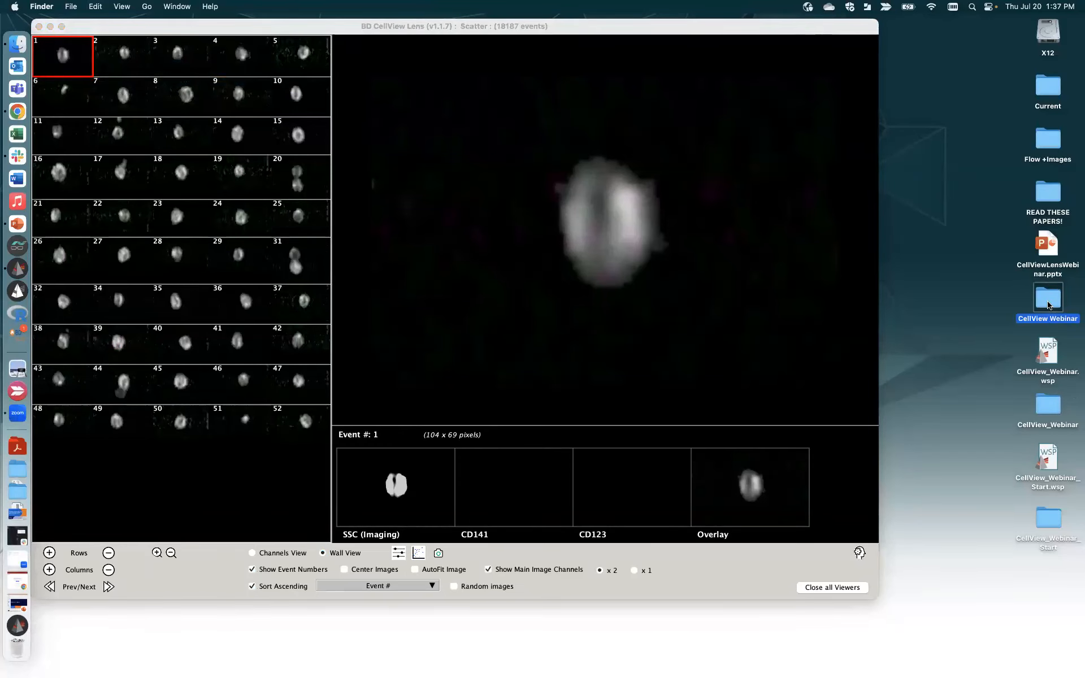
double_click(1046, 306)
drag(913, 345, 807, 142)
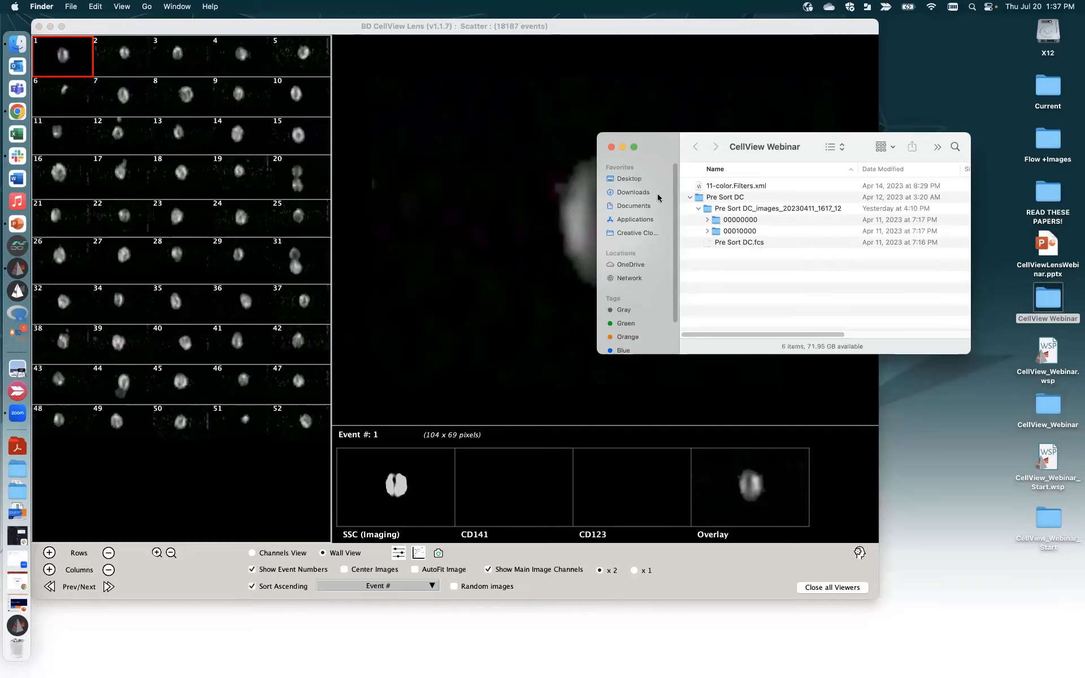
click(612, 147)
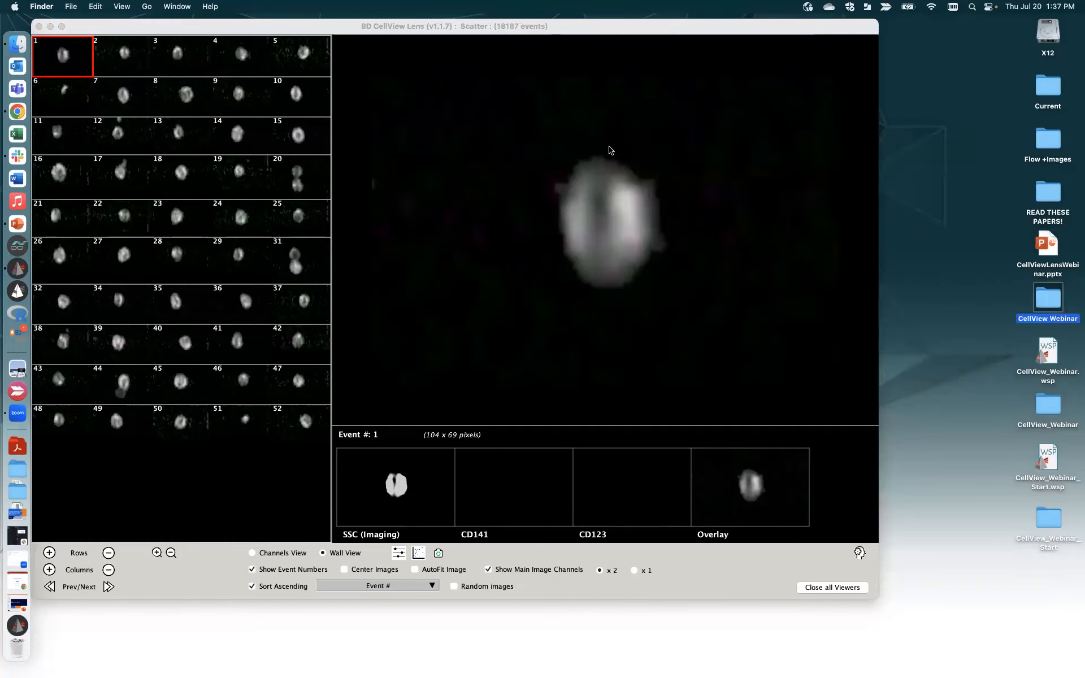
drag(190, 28, 193, 27)
- Move the CellView Lens viewer aside to reveal the workspace and bring up its Image Filters
drag(341, 69, 357, 55)
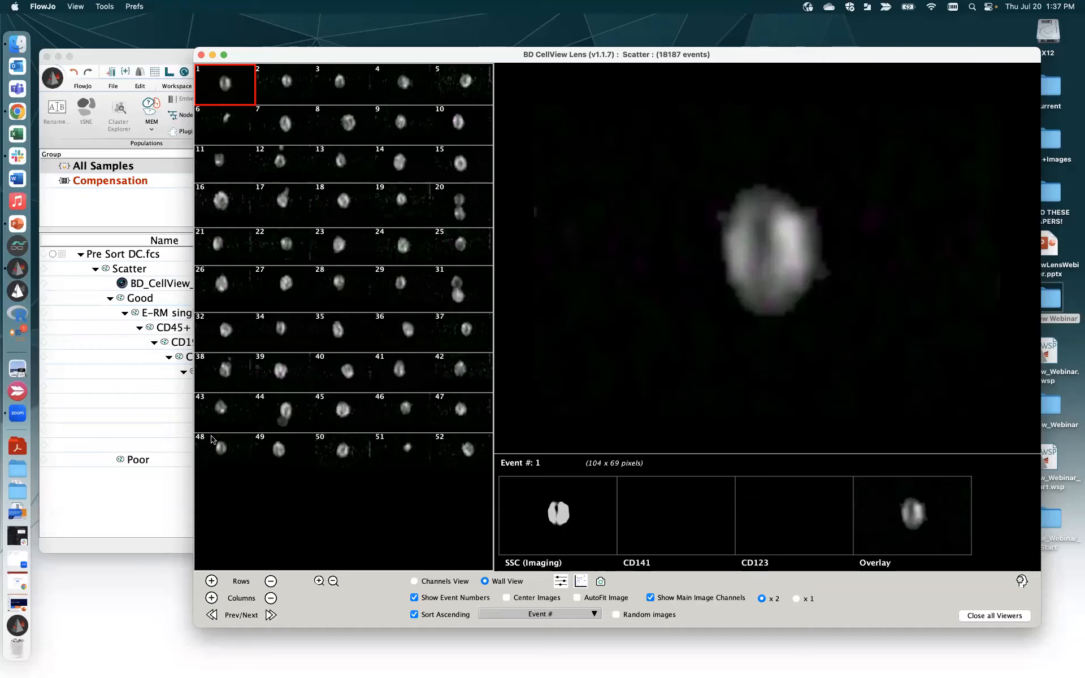
click(560, 582)
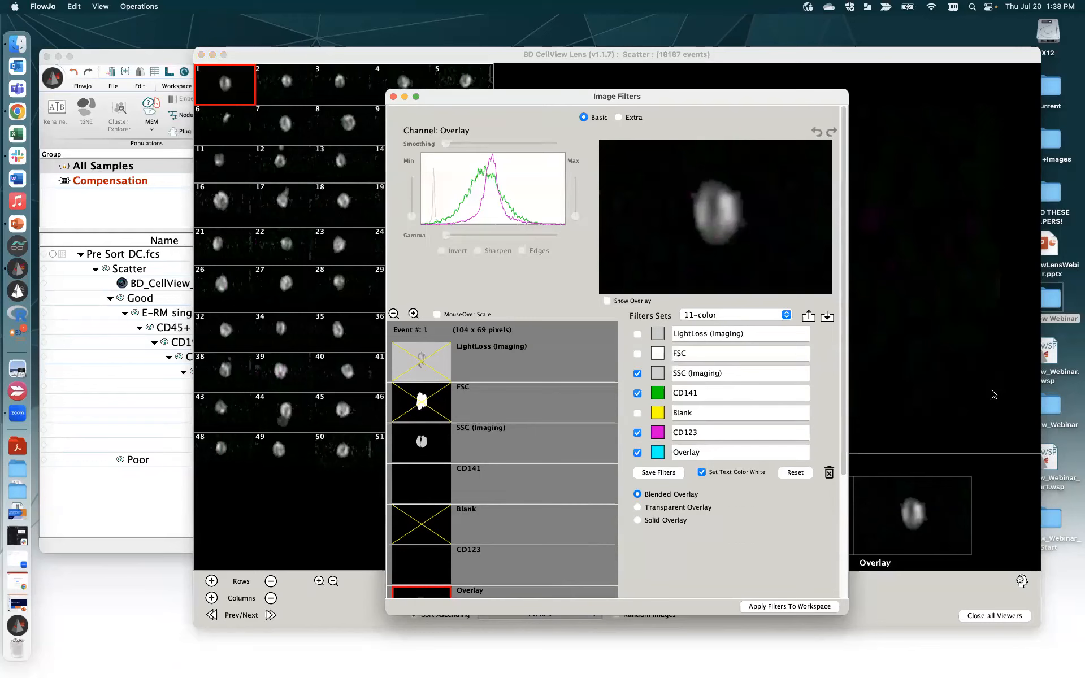
- Include FSC and exclude LightLoss (Imaging) from the overlay, then preview the Overlay image
click(426, 394)
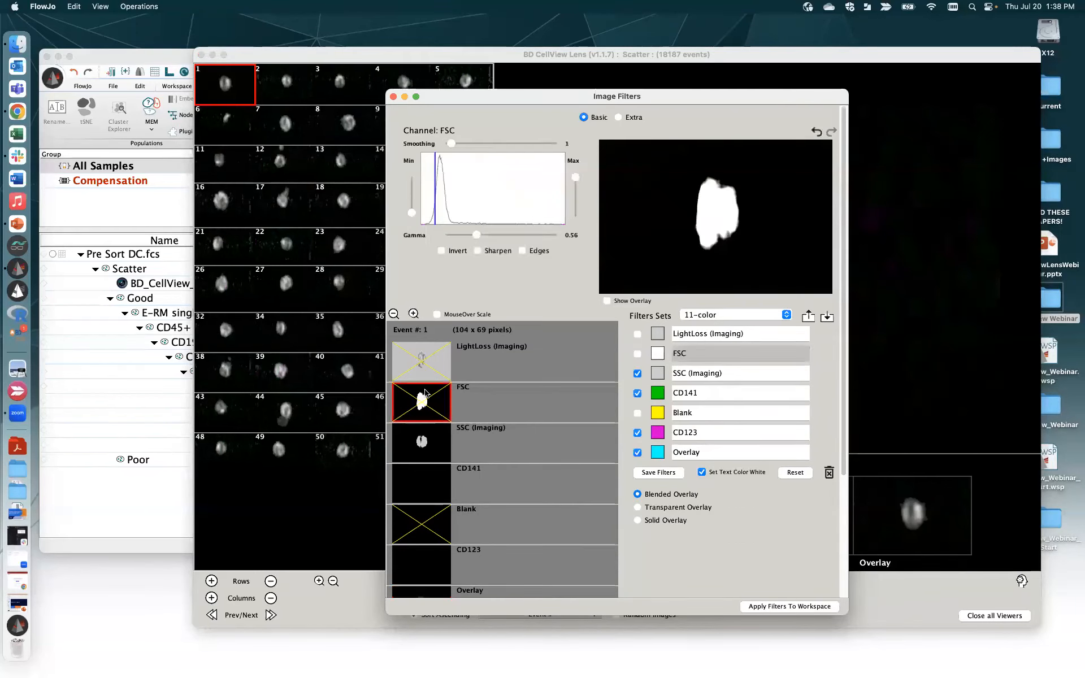
click(432, 425)
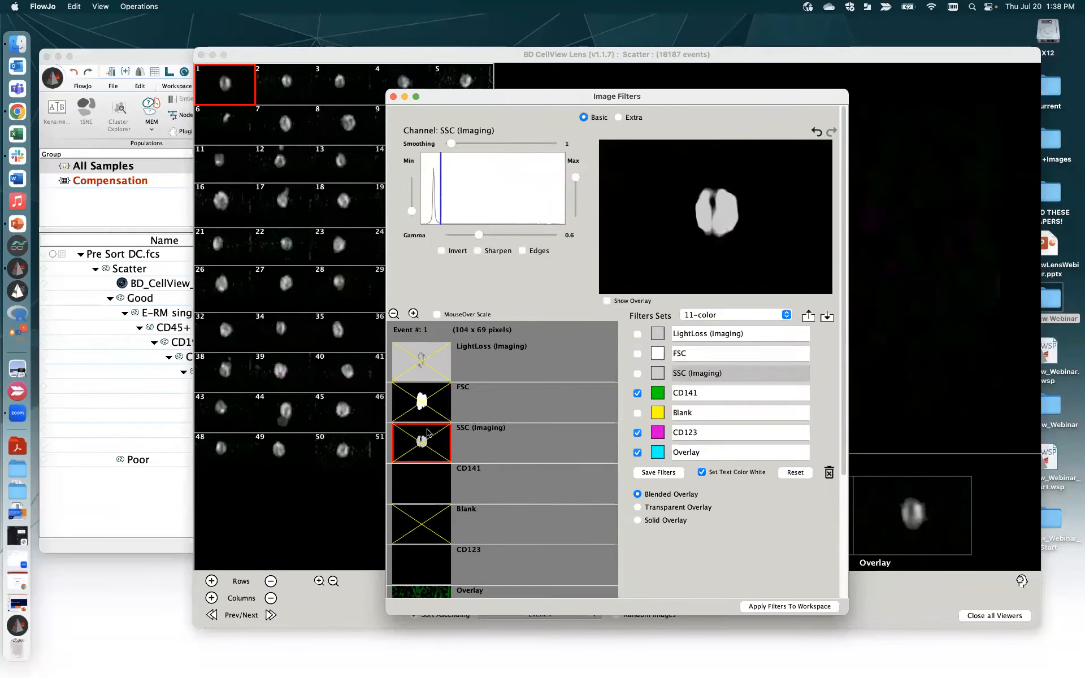
click(432, 402)
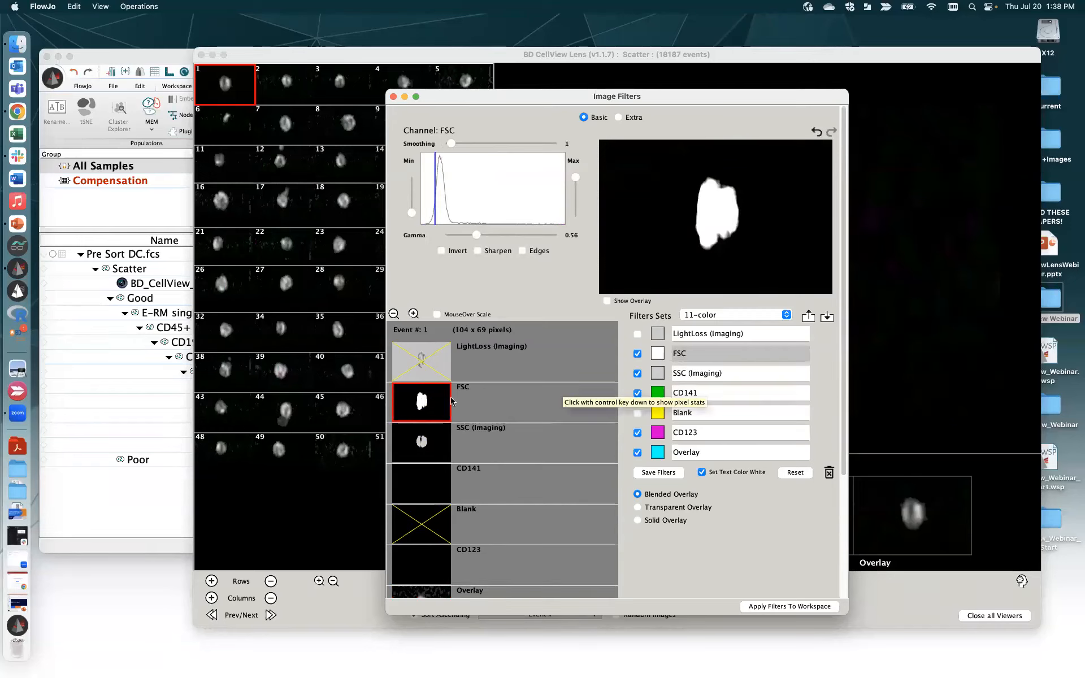
click(428, 361)
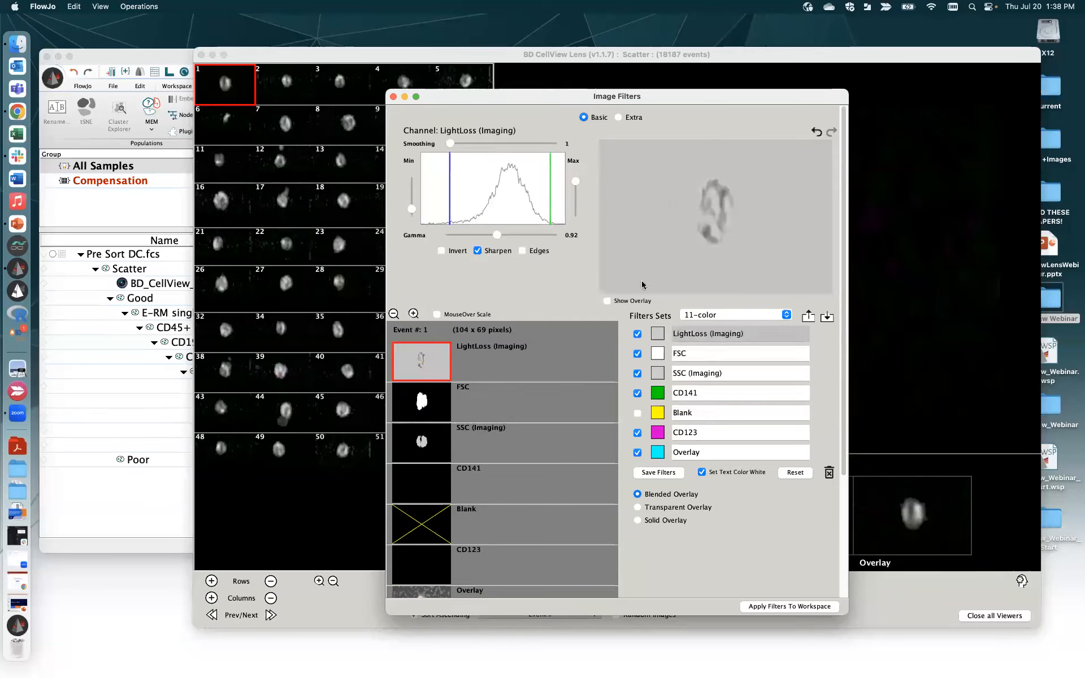
click(421, 357)
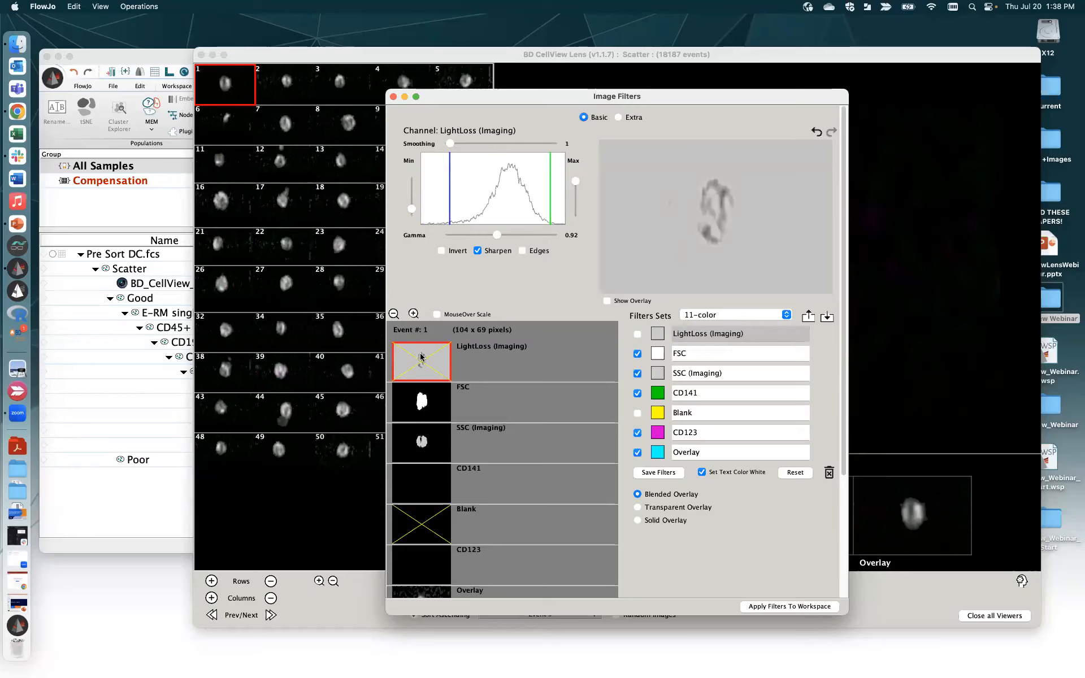
click(435, 589)
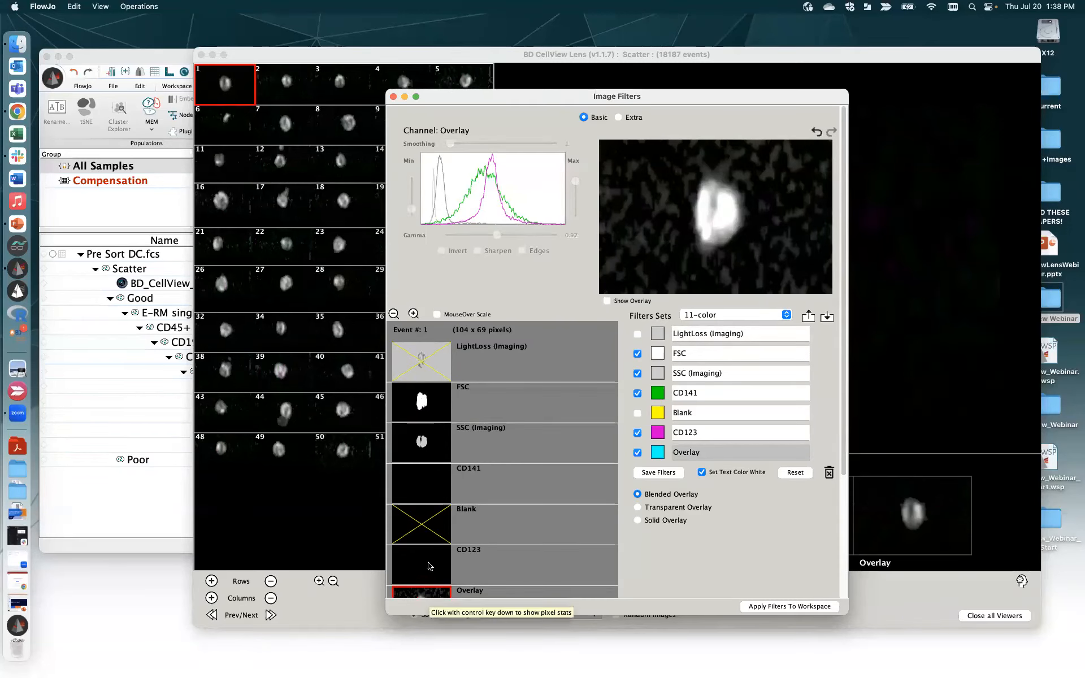
- Set SSC (Imaging) gamma to 0.68, keep Blended Overlay, and enlarge event 24
click(428, 566)
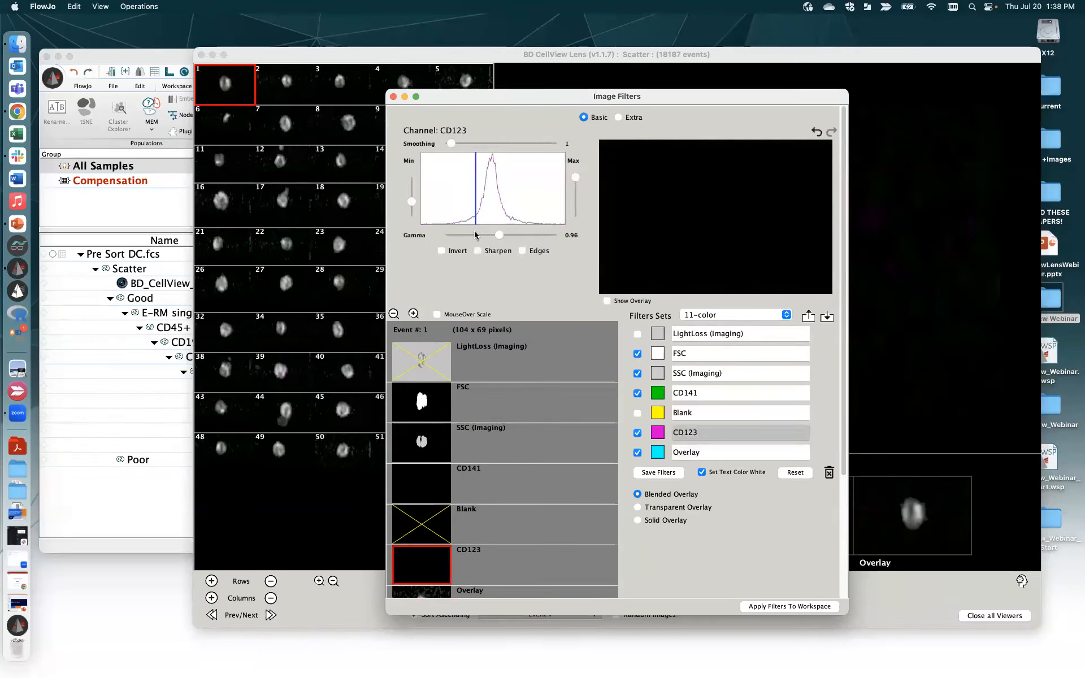
click(440, 451)
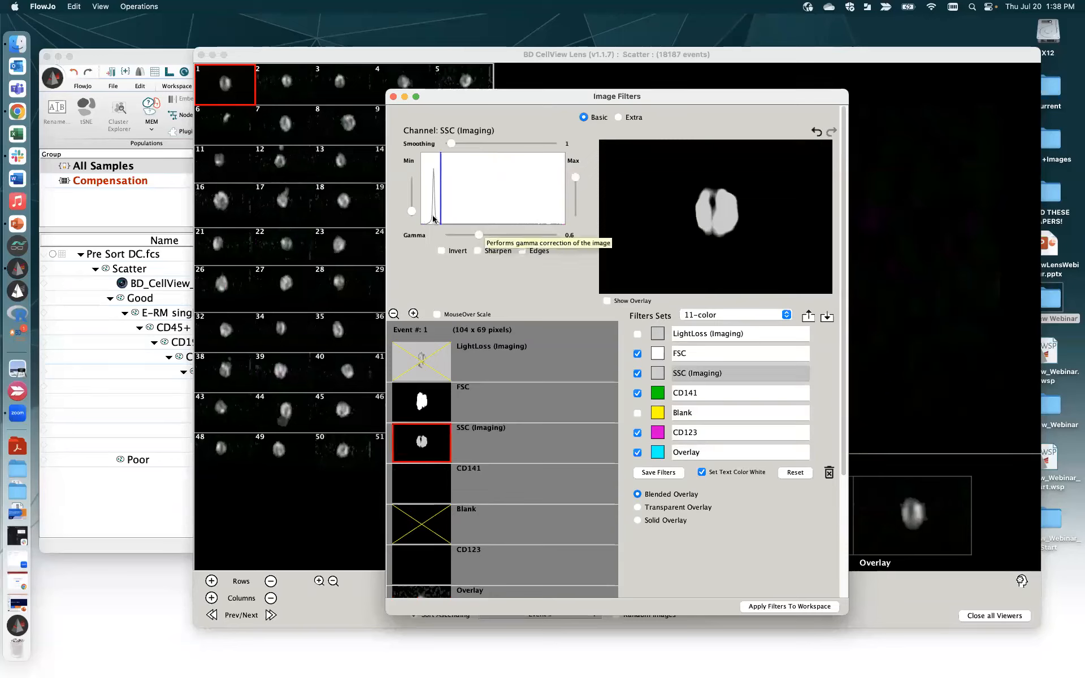
mouse_move(415, 210)
mouse_down()
mouse_move(411, 180)
mouse_move(411, 212)
mouse_up()
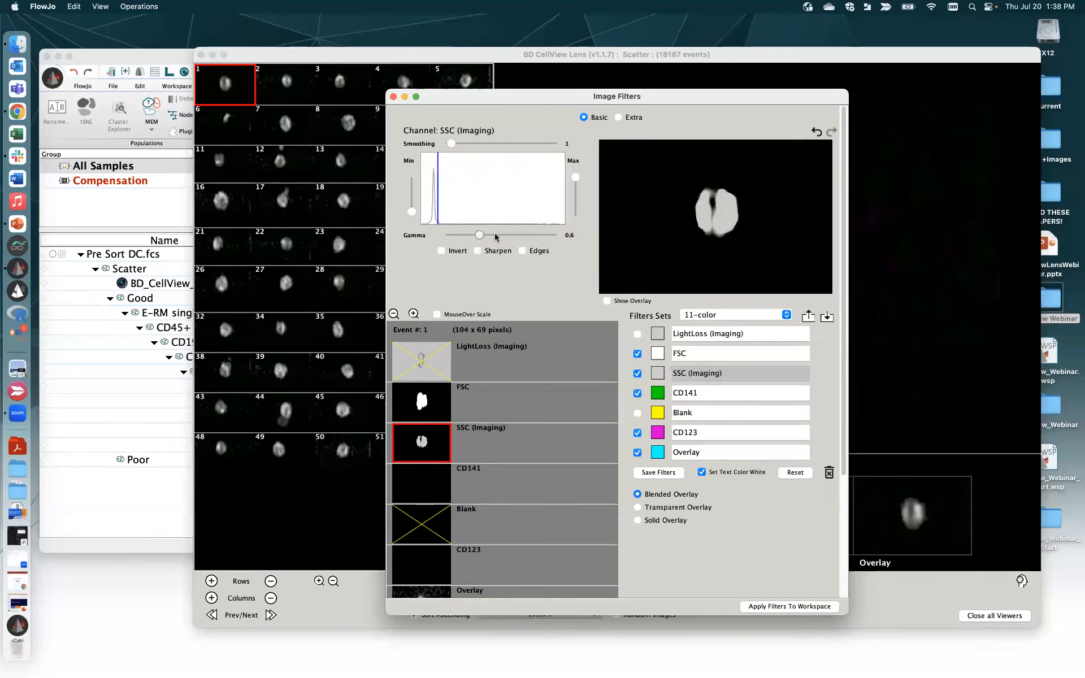
mouse_move(478, 235)
mouse_down()
mouse_move(498, 238)
mouse_move(468, 238)
mouse_move(484, 239)
mouse_up()
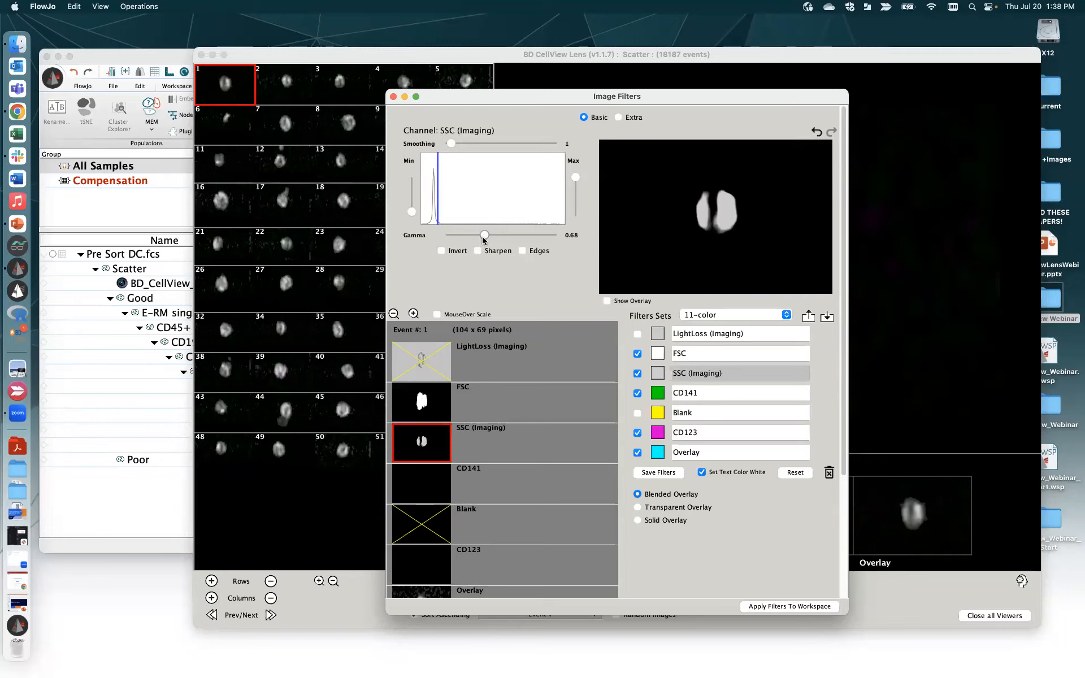
click(638, 521)
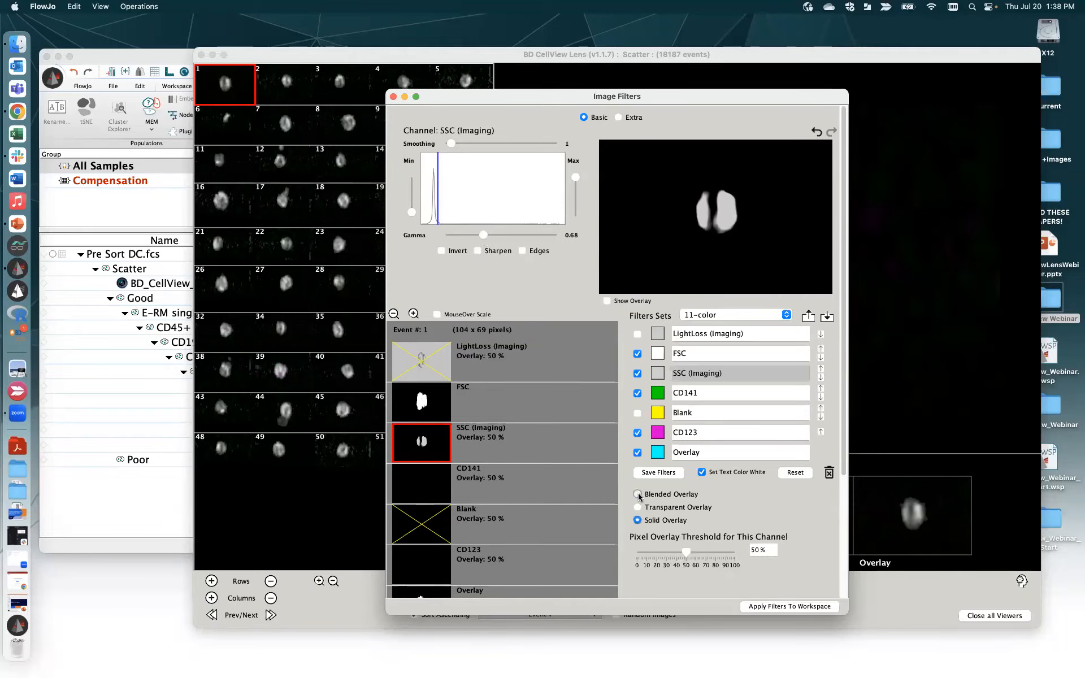
click(637, 494)
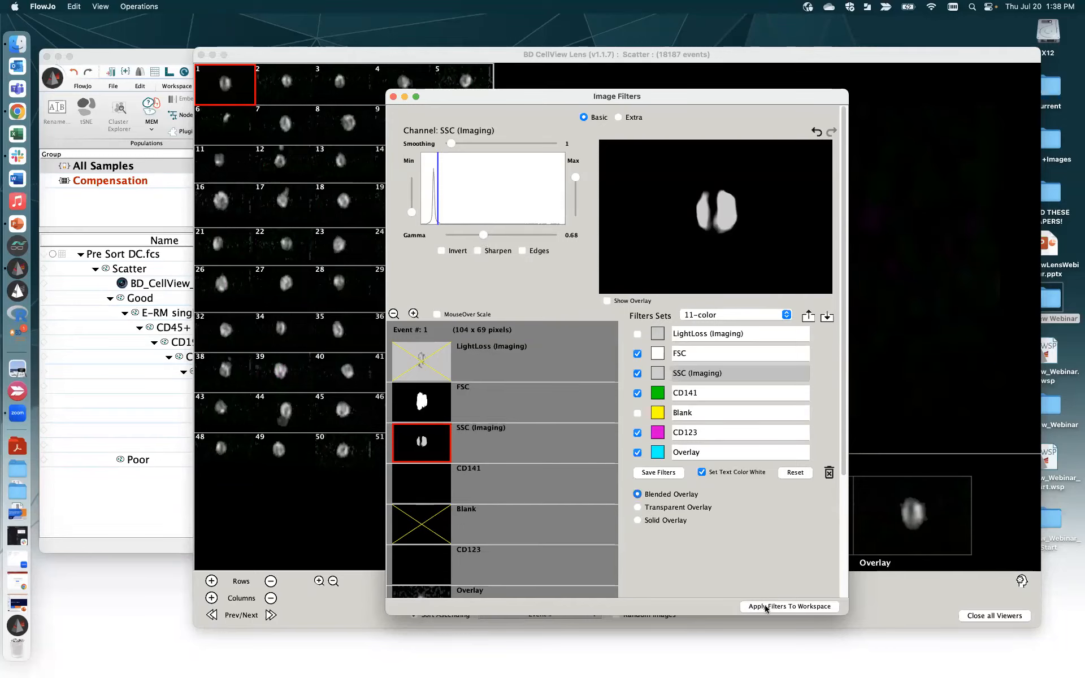
click(394, 97)
click(418, 249)
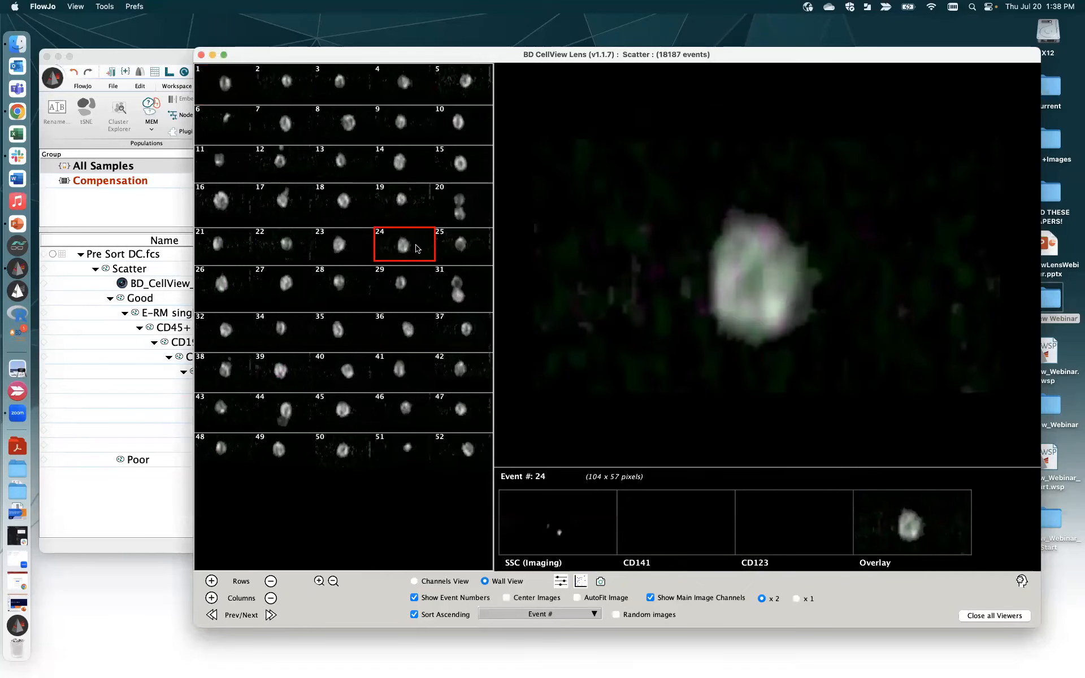
- Brighten the CD141 channel by raising its minimum threshold and lowering its gamma
click(560, 582)
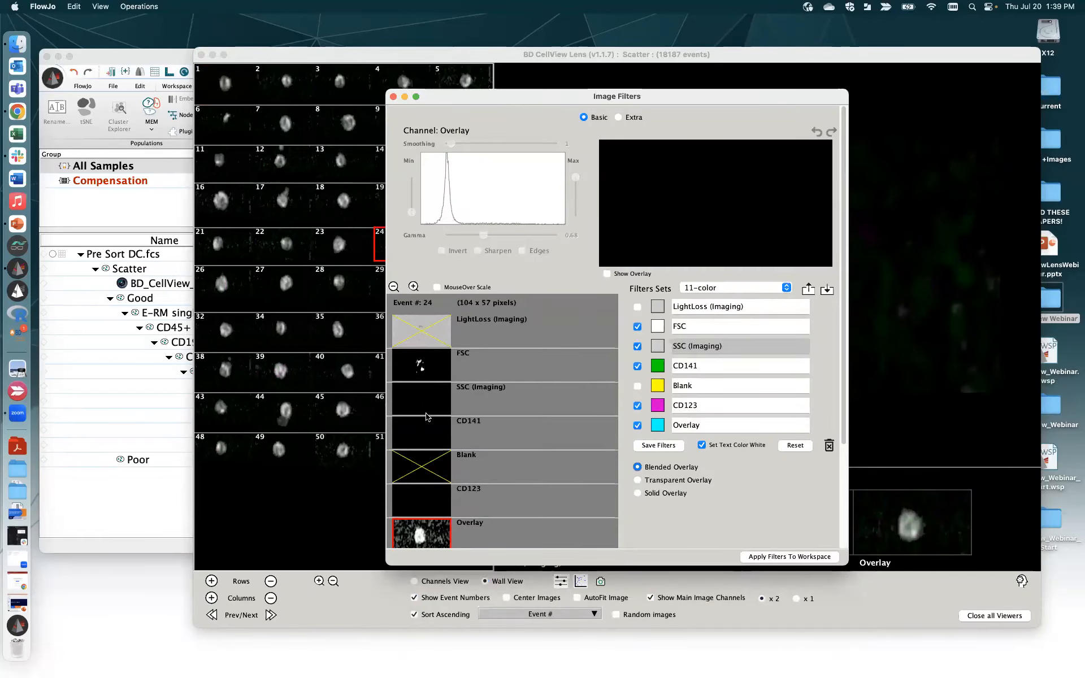
click(434, 442)
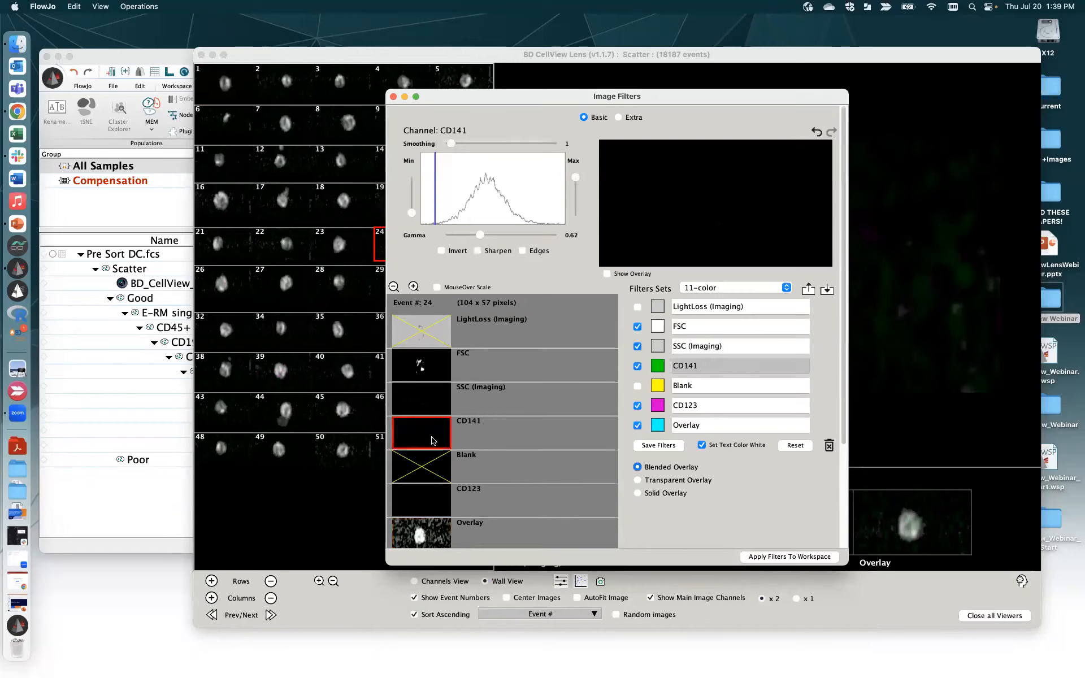
drag(412, 188, 415, 212)
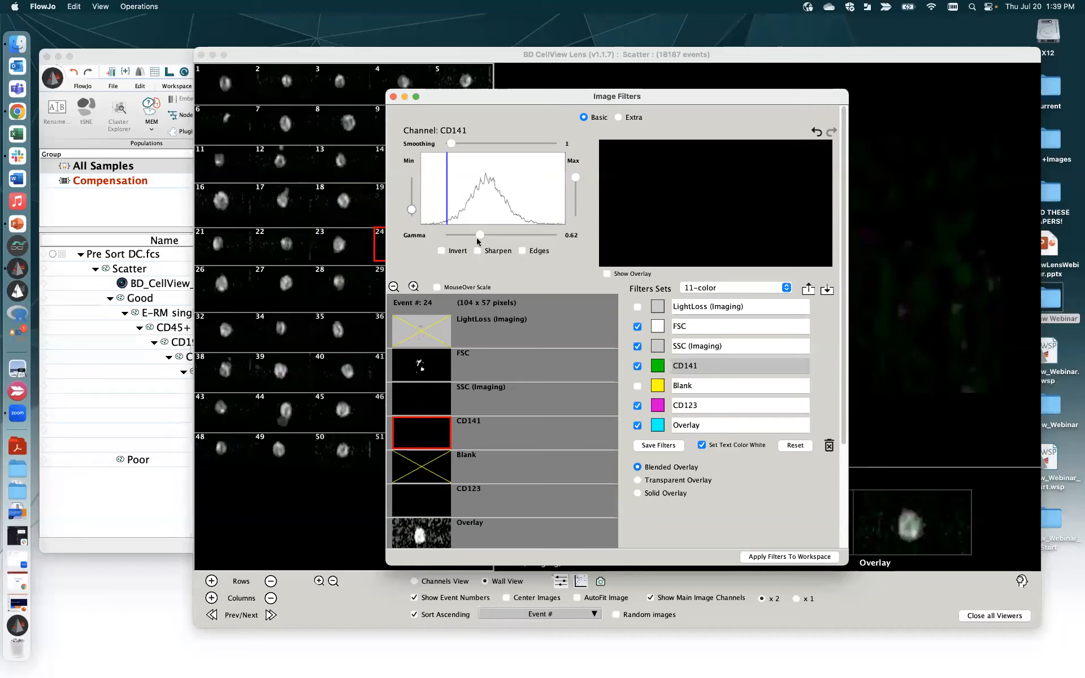
mouse_move(480, 235)
mouse_down()
mouse_move(555, 237)
mouse_move(446, 238)
mouse_move(489, 237)
mouse_move(474, 237)
mouse_up()
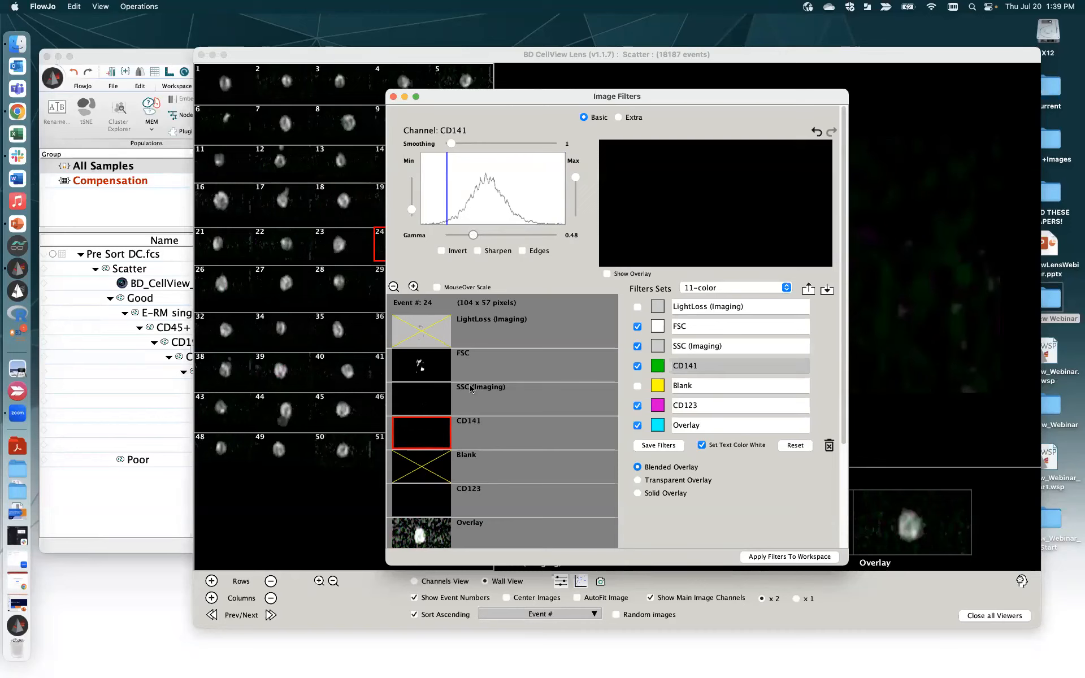
click(422, 536)
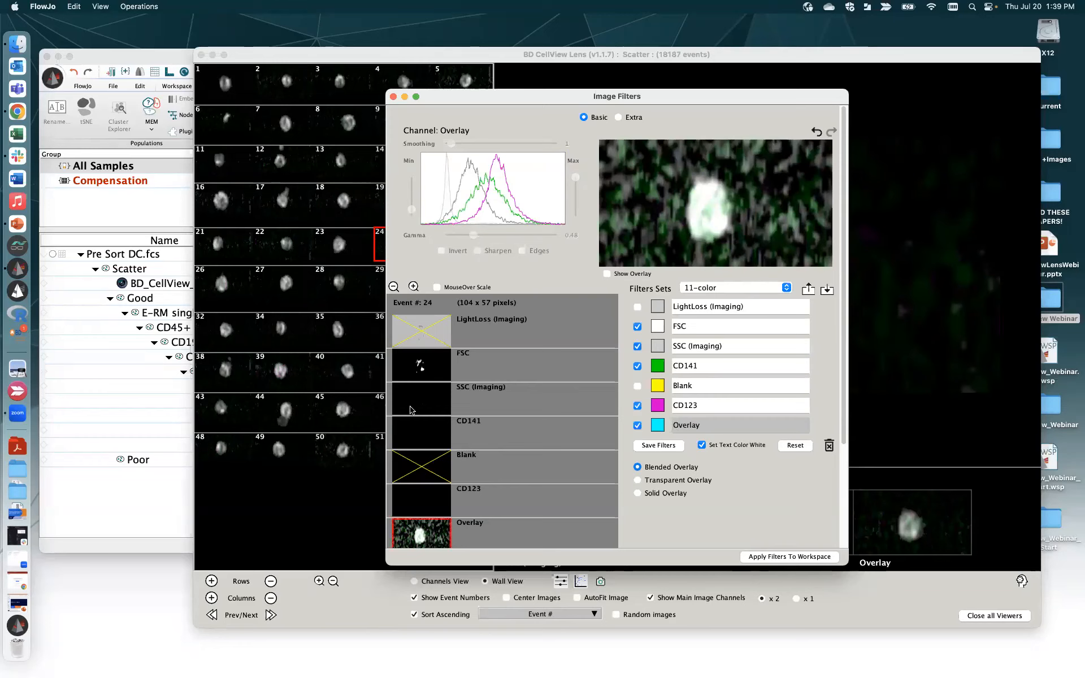
click(422, 428)
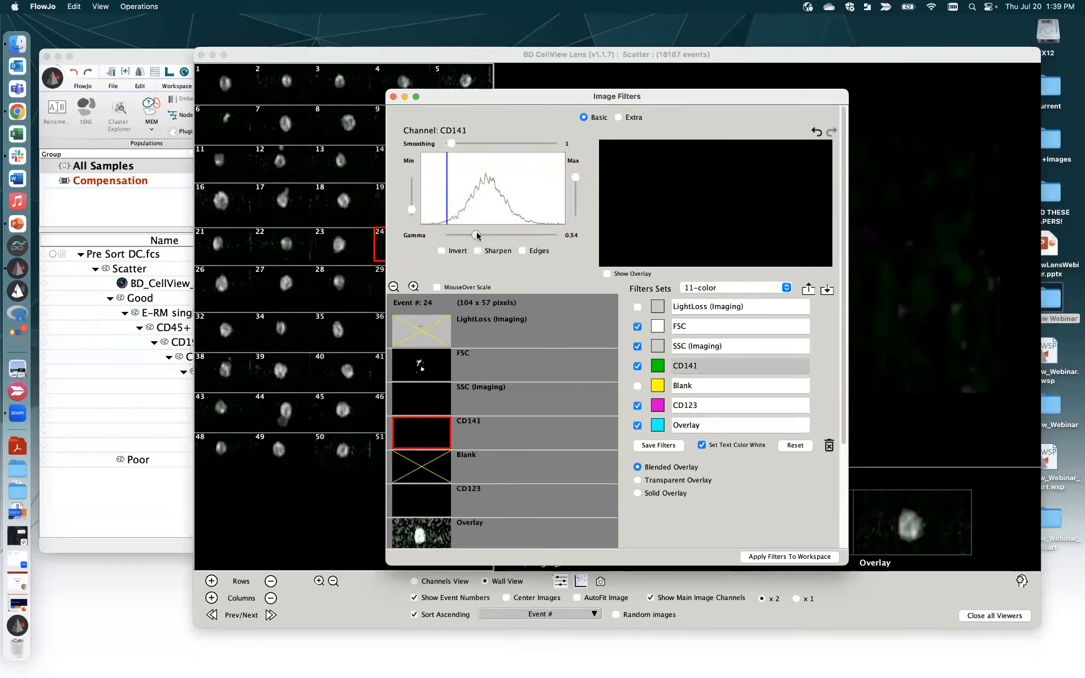
mouse_move(477, 236)
mouse_down()
mouse_move(461, 235)
mouse_move(476, 235)
mouse_up()
click(429, 541)
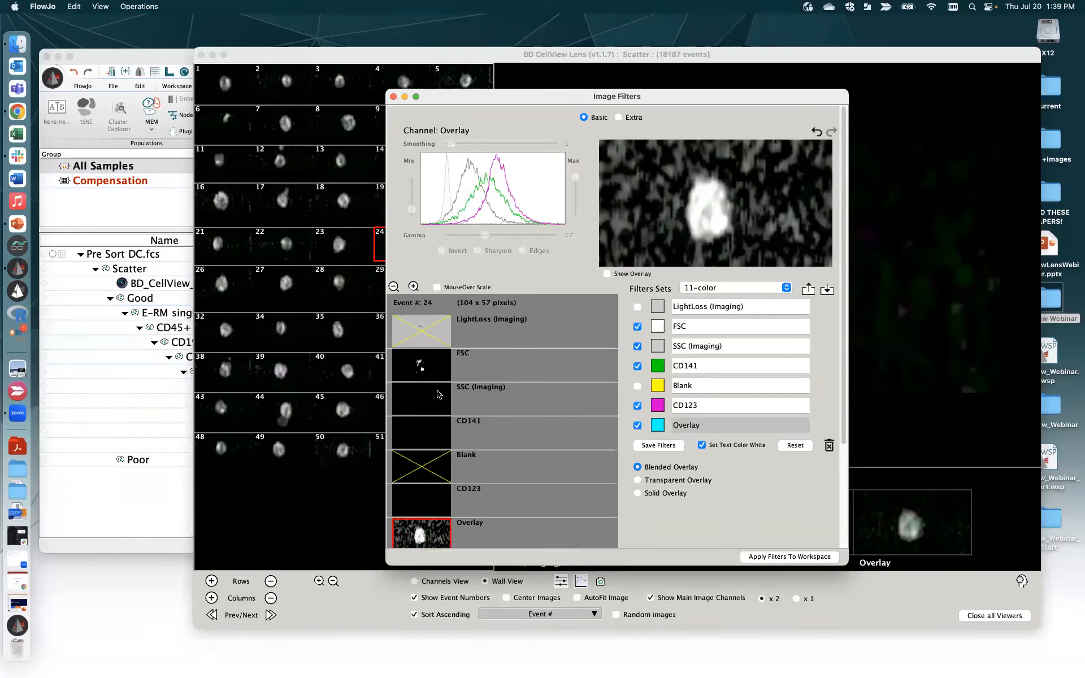
- Remove FSC from the overlay image and check the saved filter sets list
click(441, 397)
click(435, 367)
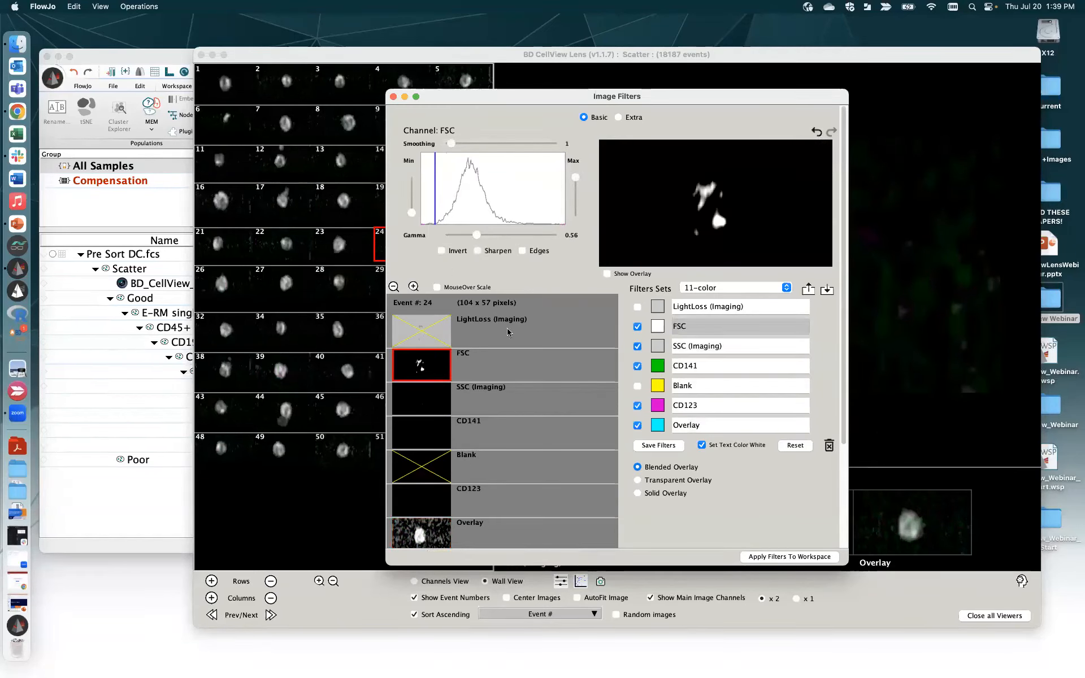
click(431, 363)
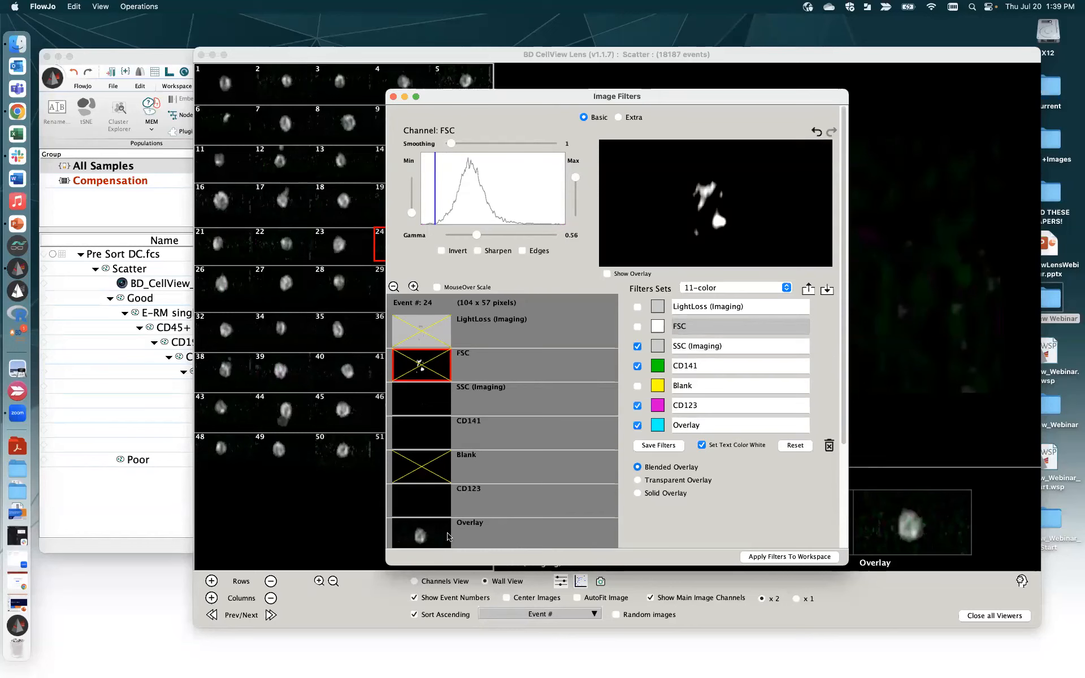
click(448, 534)
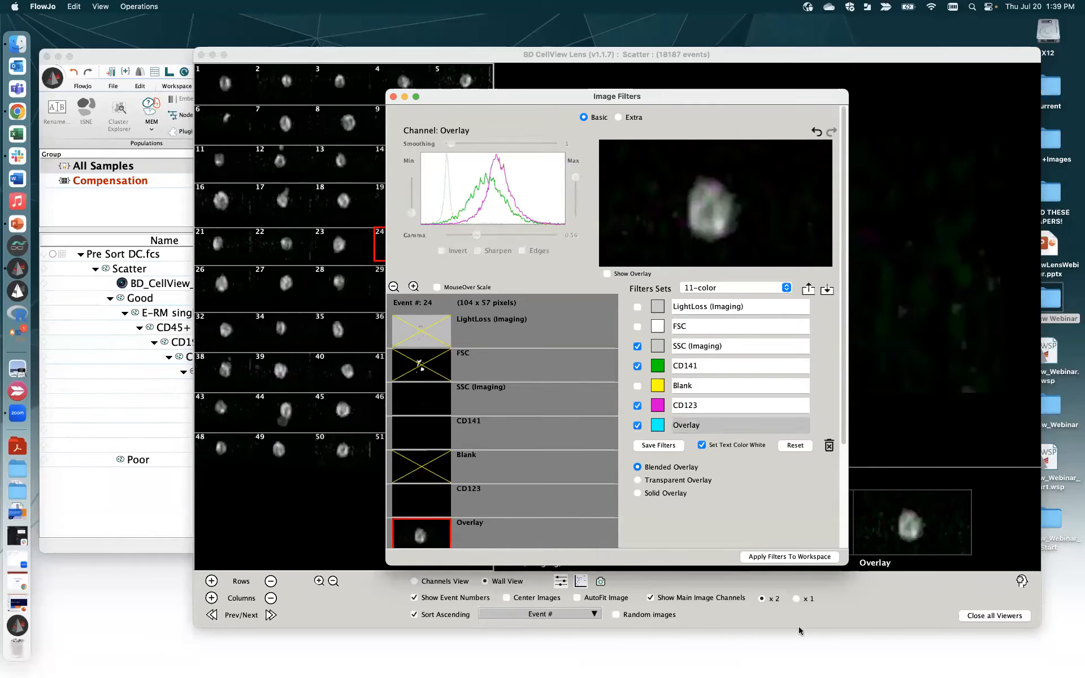
click(751, 289)
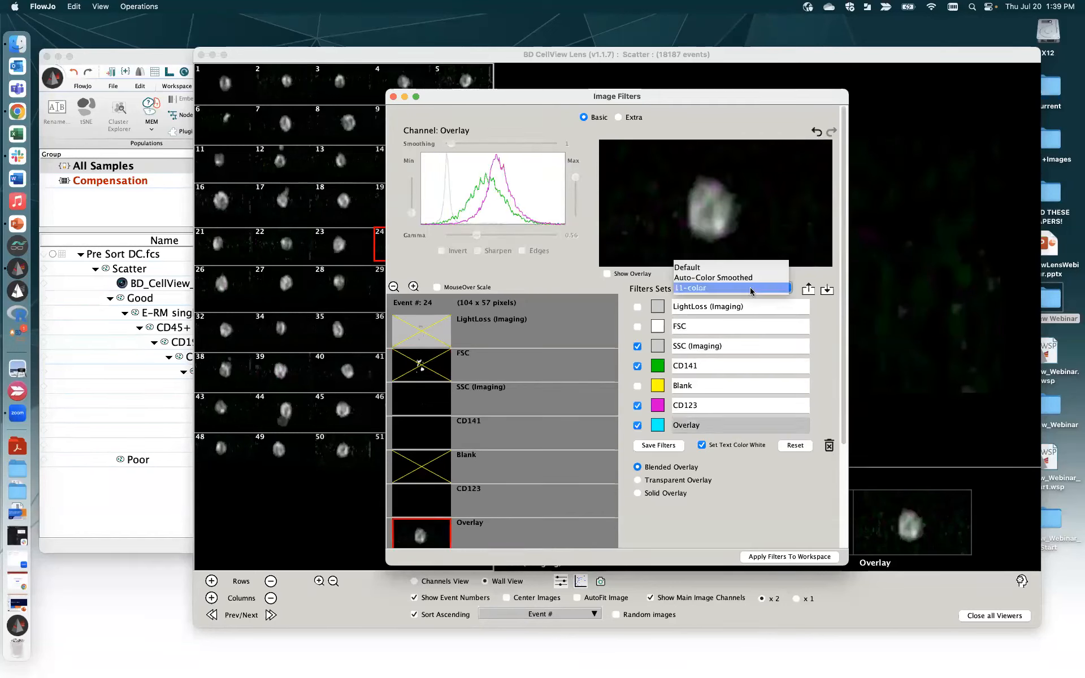
- Import 11-color.Filters.xml from the CellView Webinar folder and close Image Filters
click(836, 317)
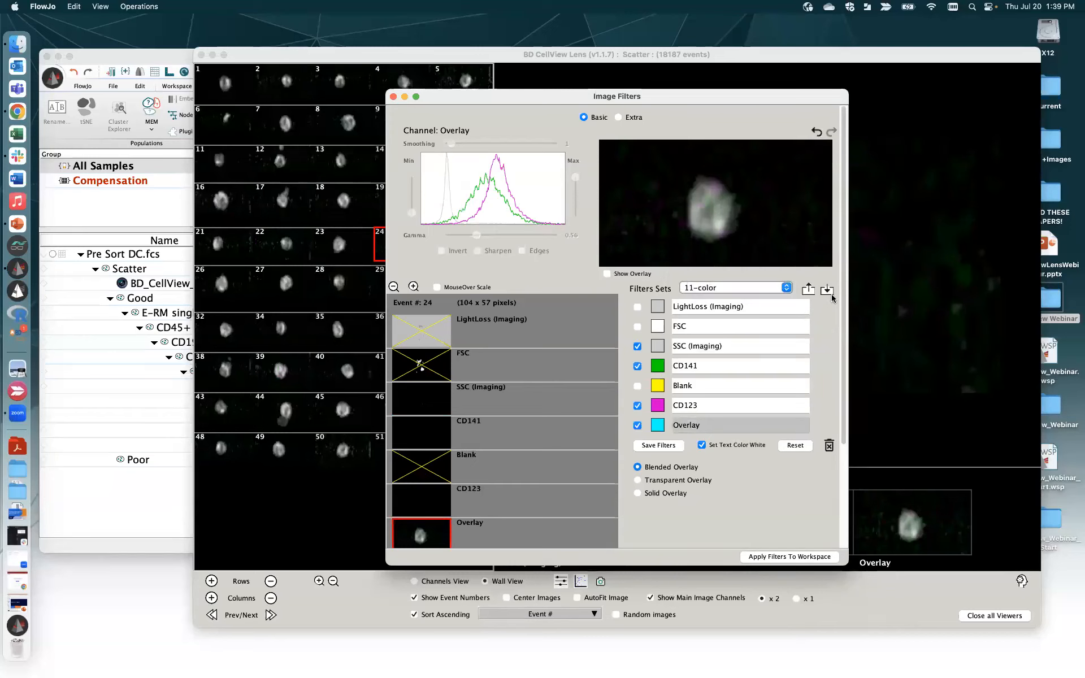
click(827, 290)
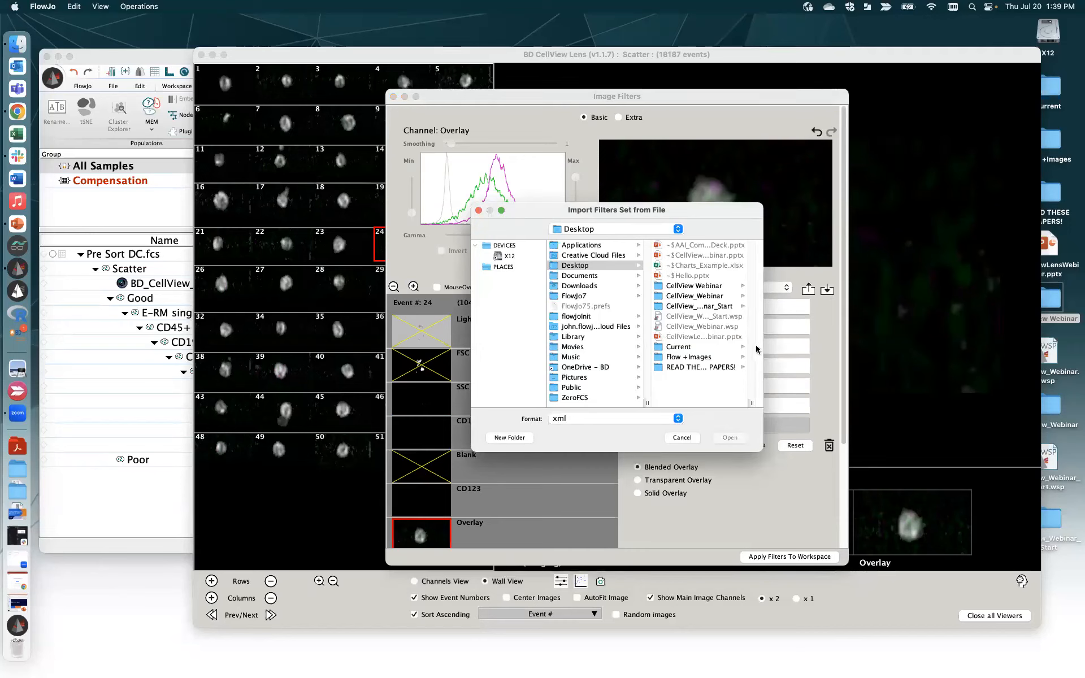
click(701, 290)
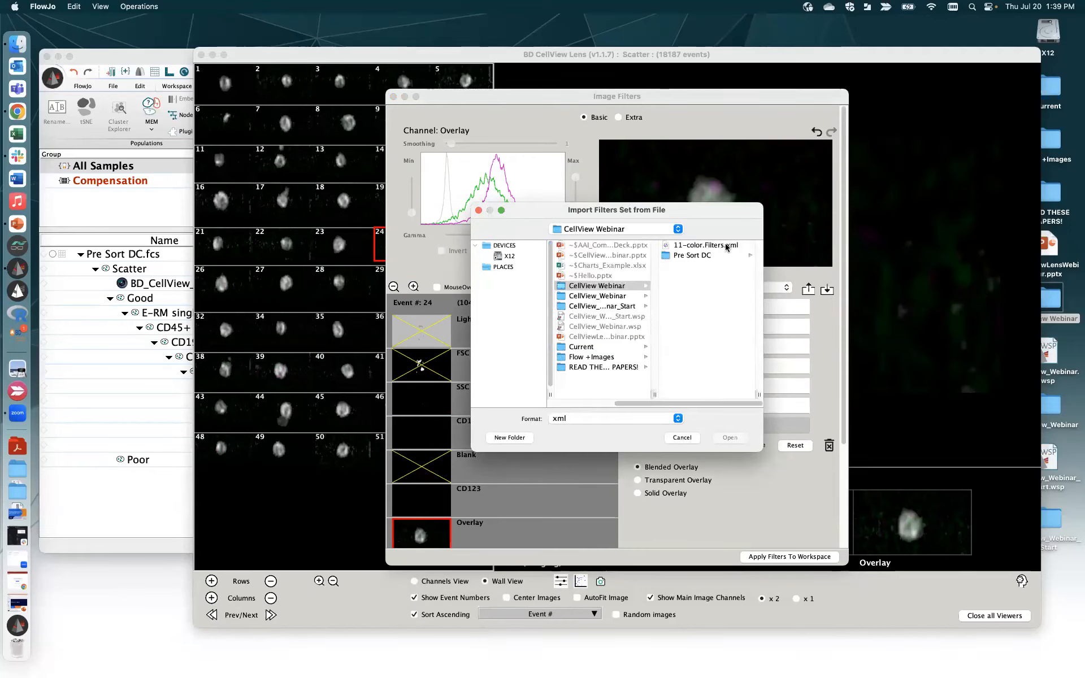
click(722, 250)
click(684, 441)
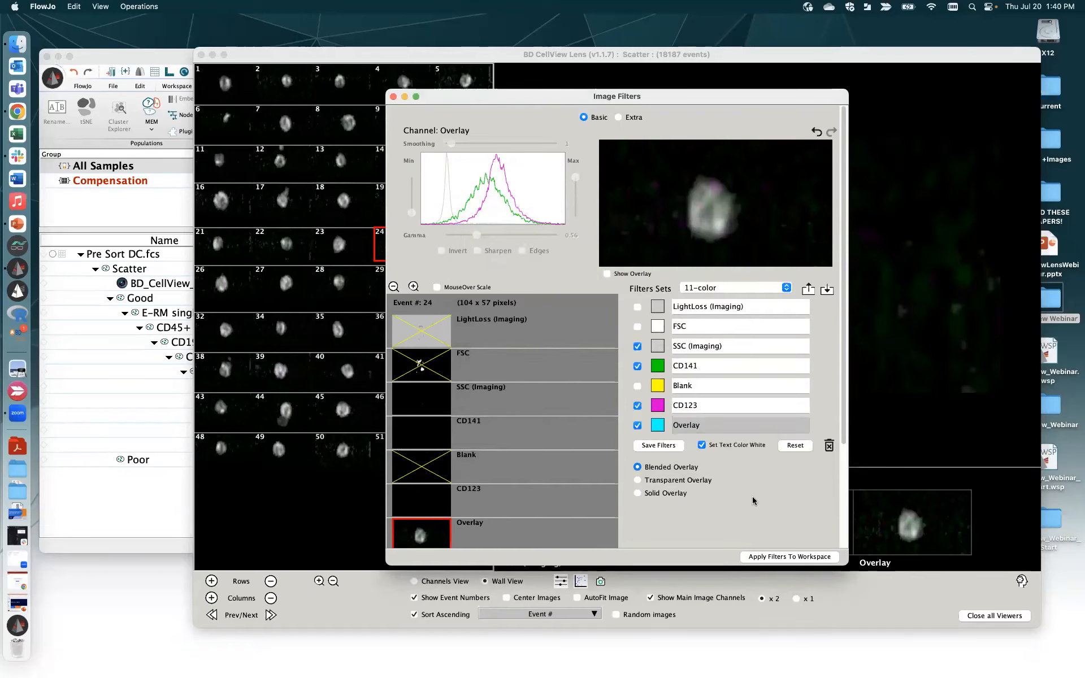
click(393, 96)
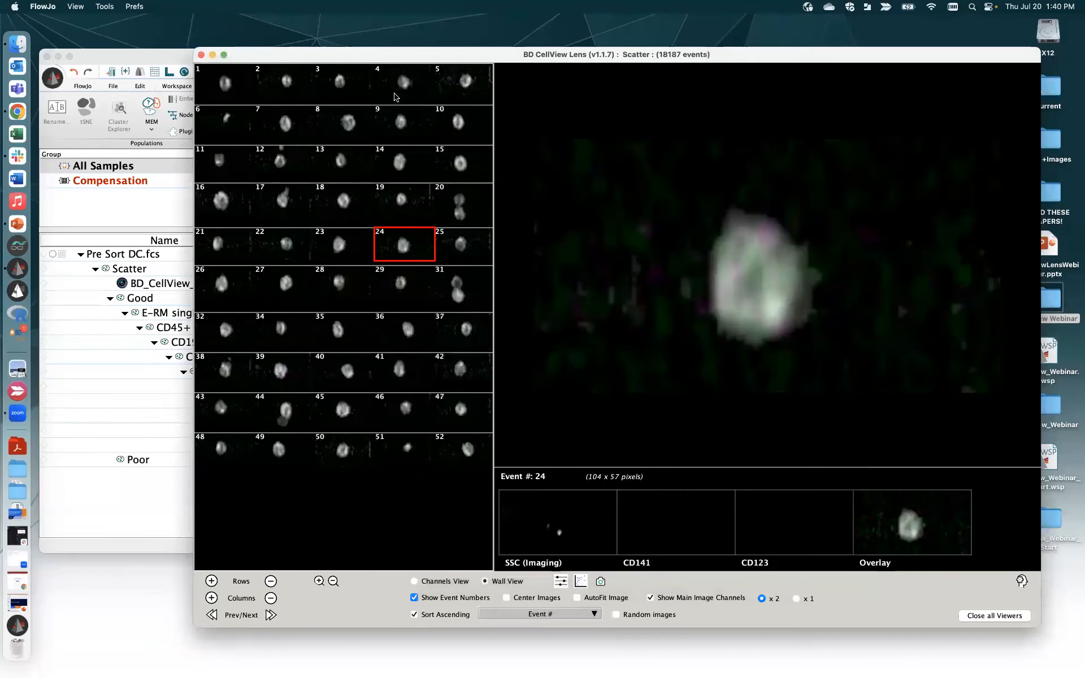
- Open a 2D scatter plot of the parent population and enlarge event 31
click(581, 582)
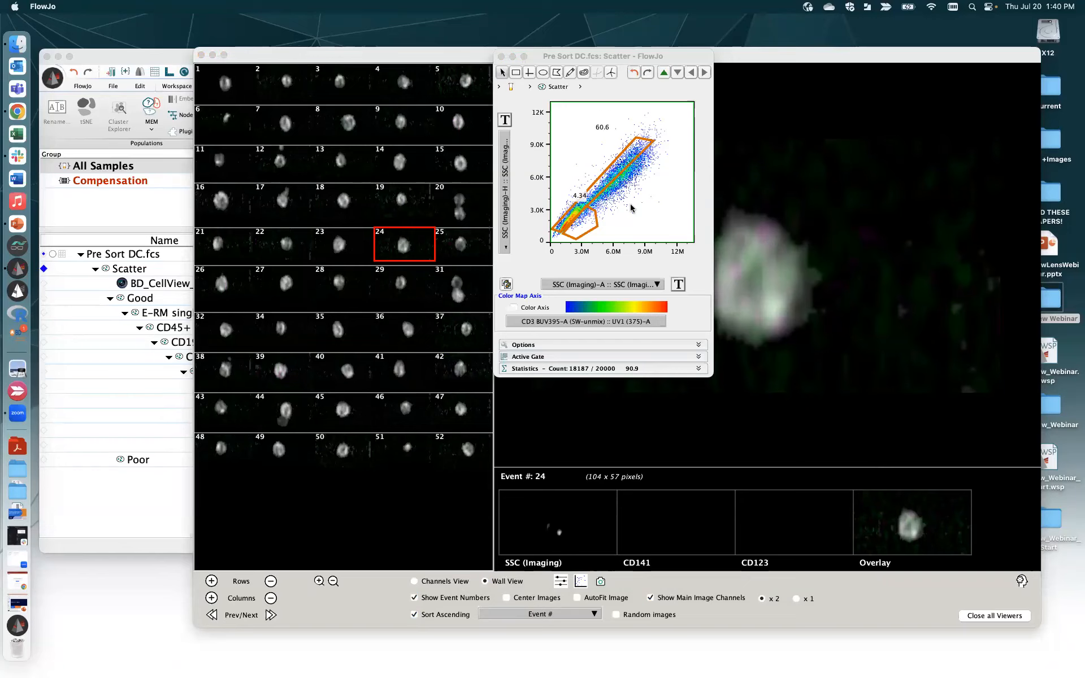
mouse_move(620, 196)
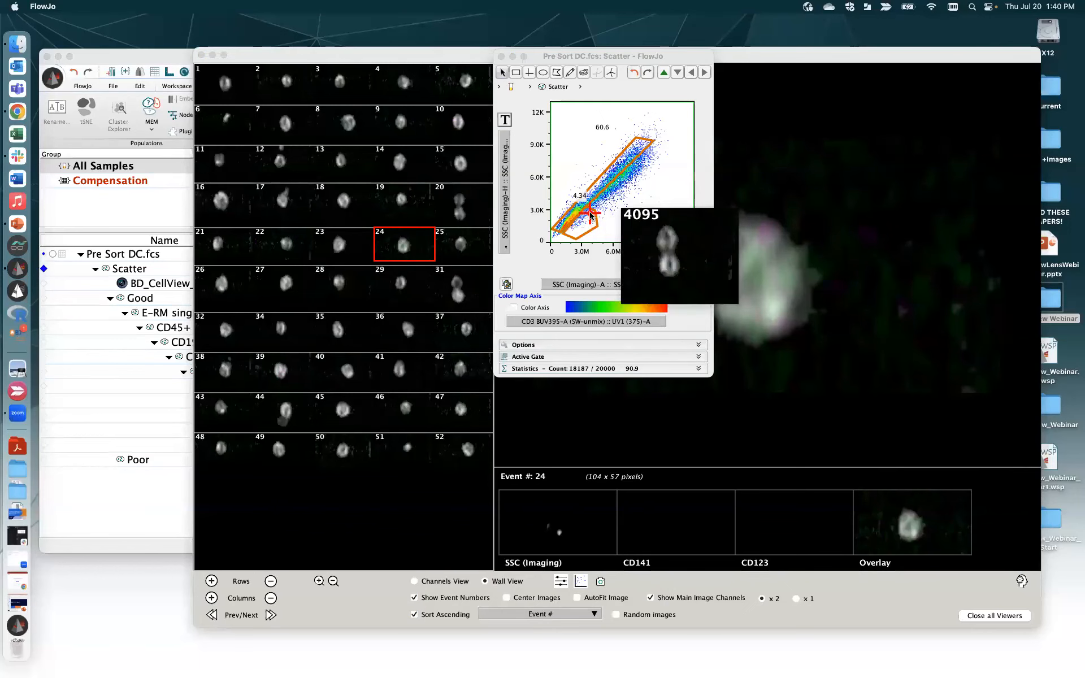
click(458, 294)
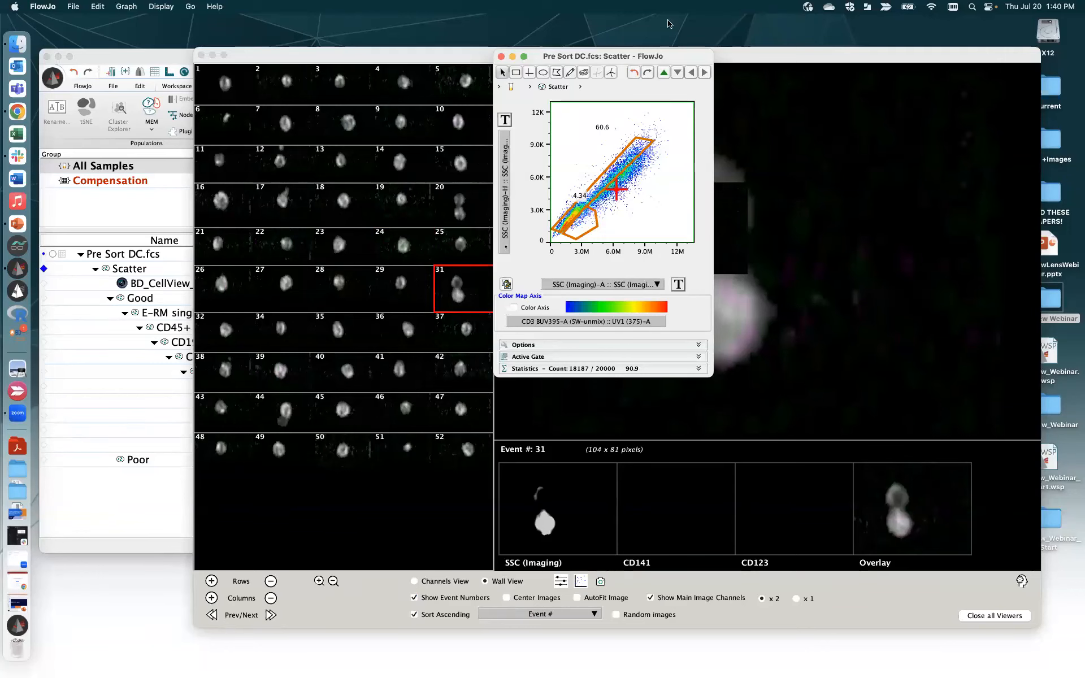
- Arrange the scatter plot and CellView Lens windows side by side and show event 20
drag(681, 59, 234, 59)
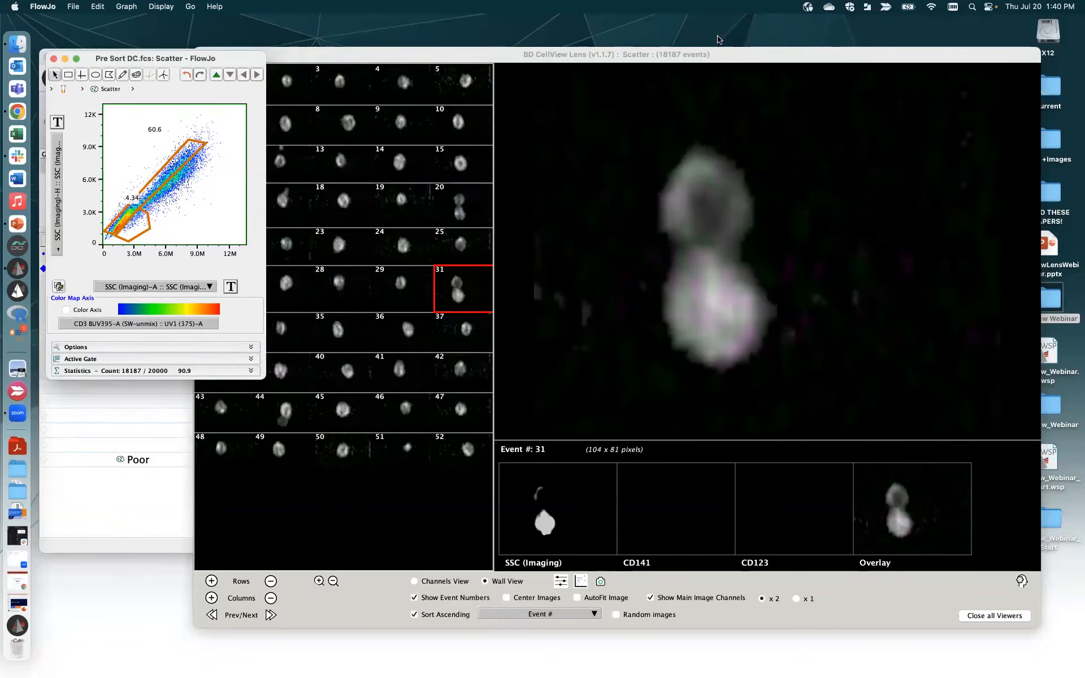
drag(783, 60, 879, 70)
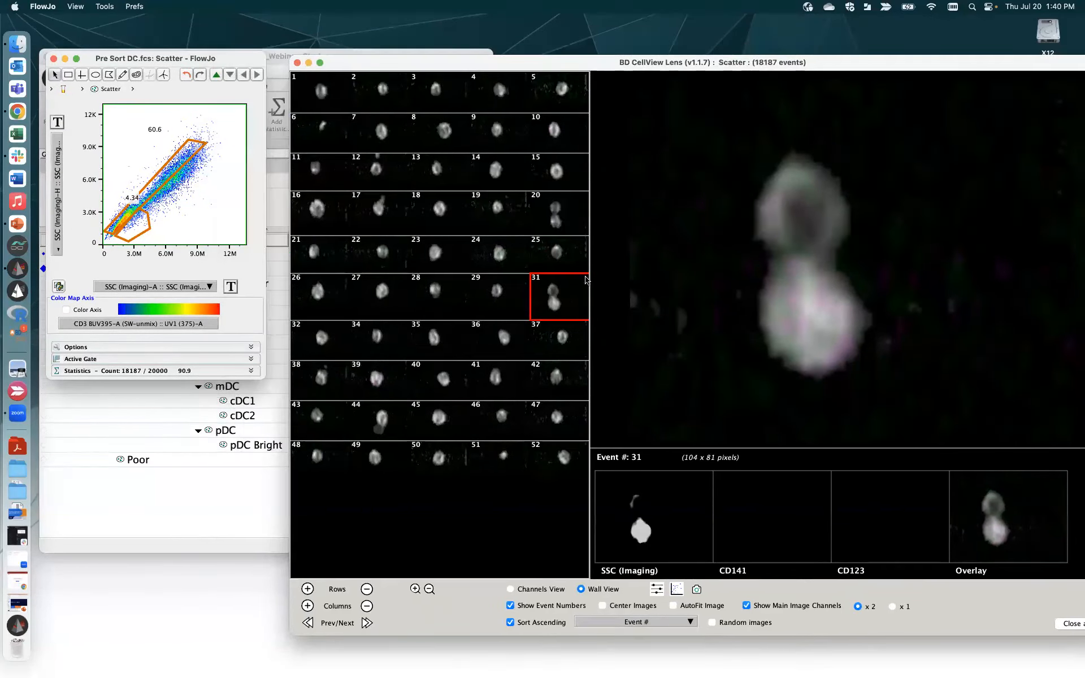
mouse_move(201, 229)
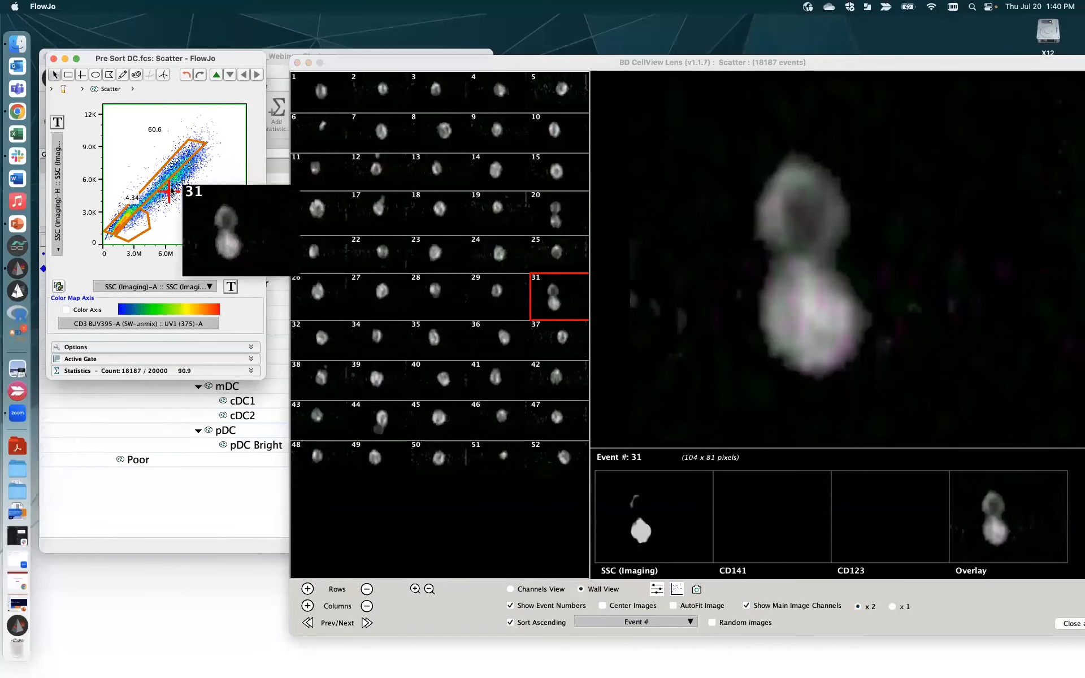
click(568, 217)
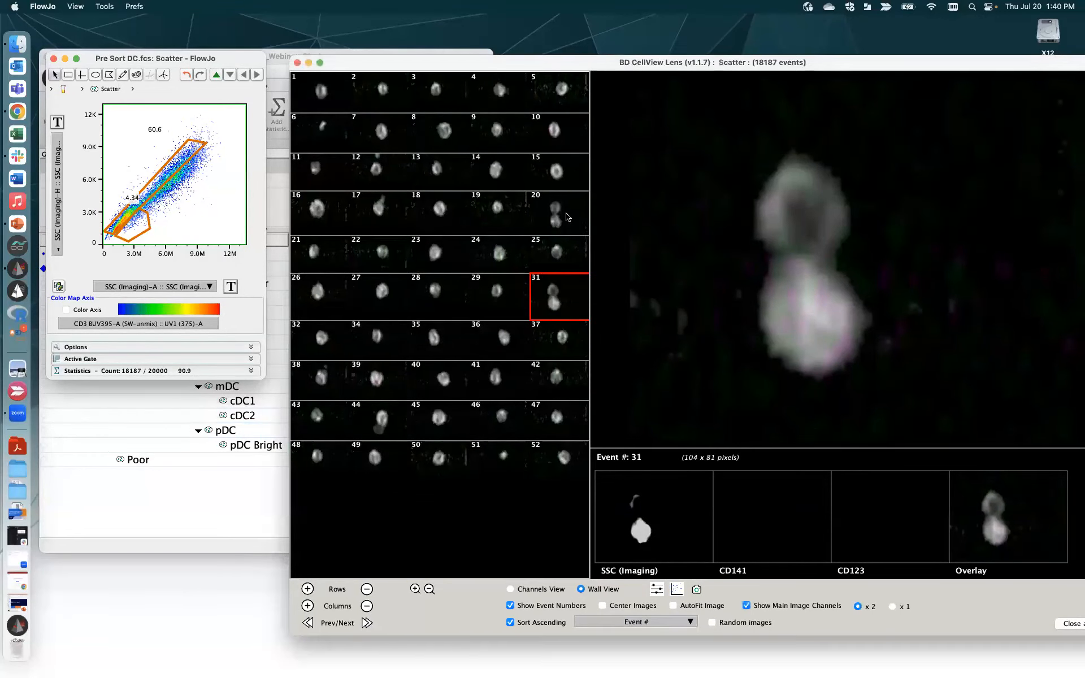
click(567, 216)
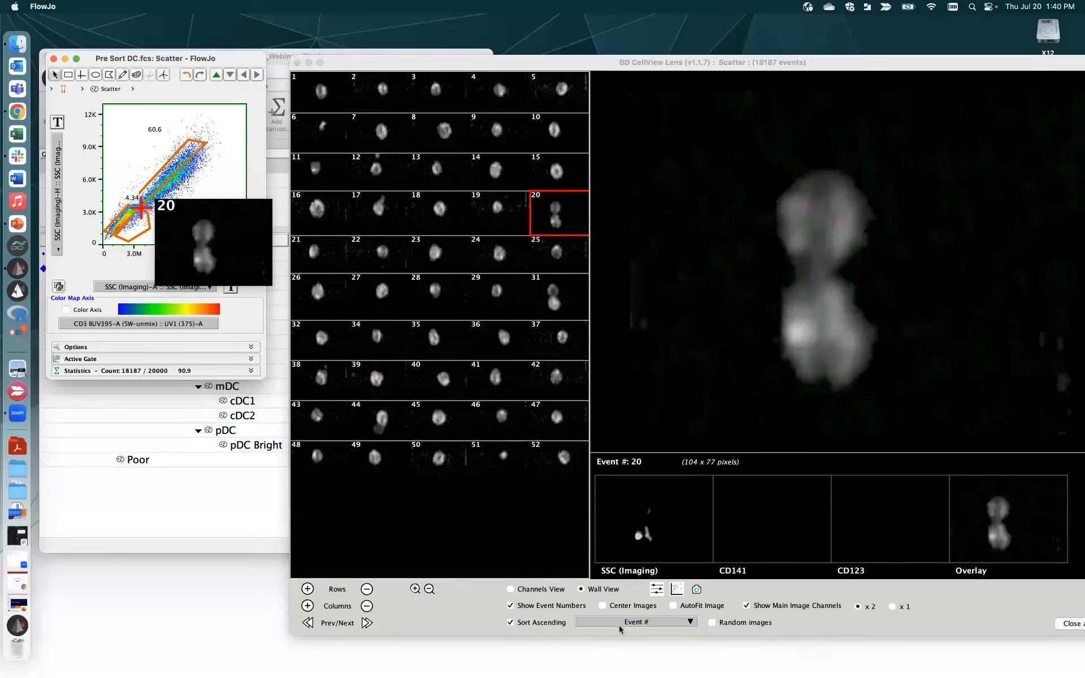
- Search 'Ecc' to sort by Eccentricity (SSC (Imaging)), add an image row, and turn off Sort Ascending
click(665, 623)
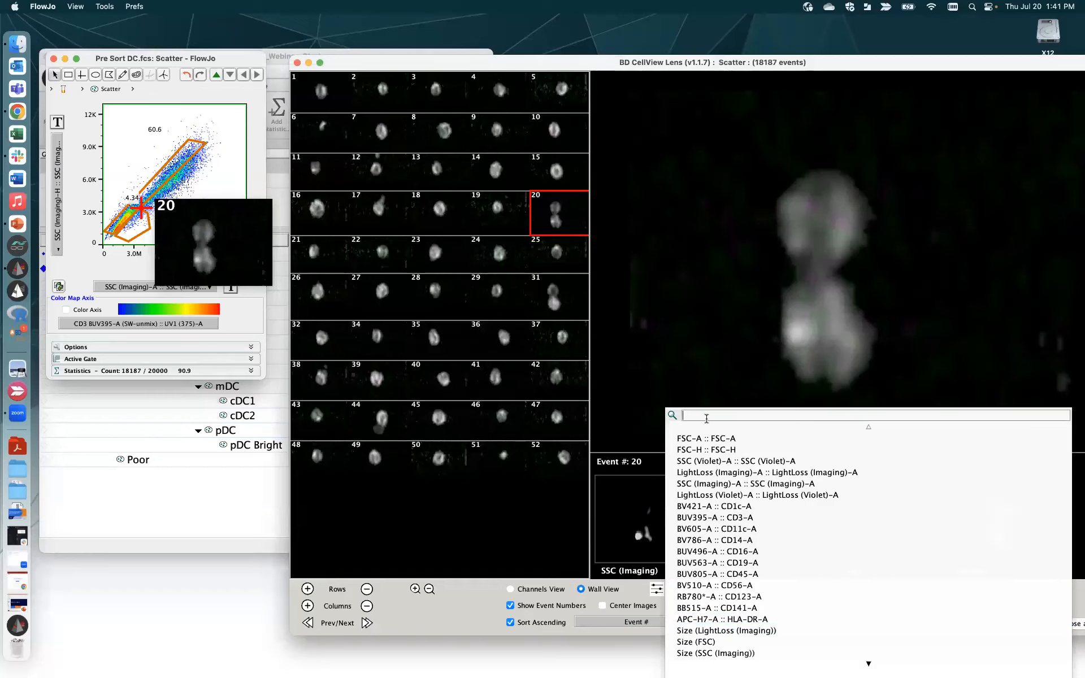
text(Ecc)
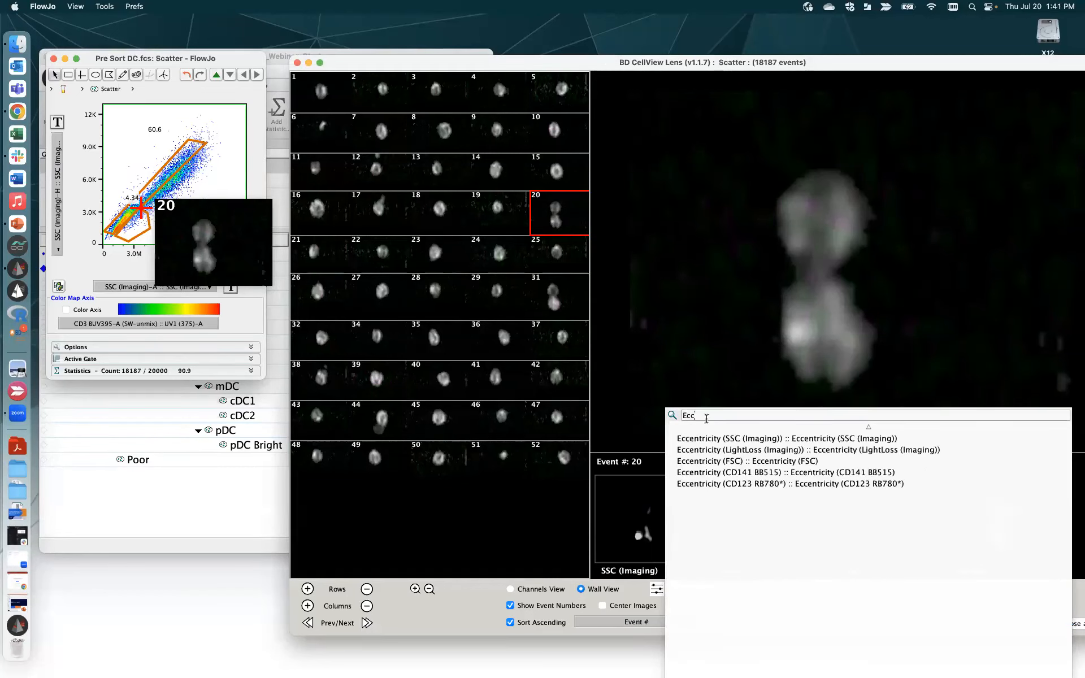
click(742, 440)
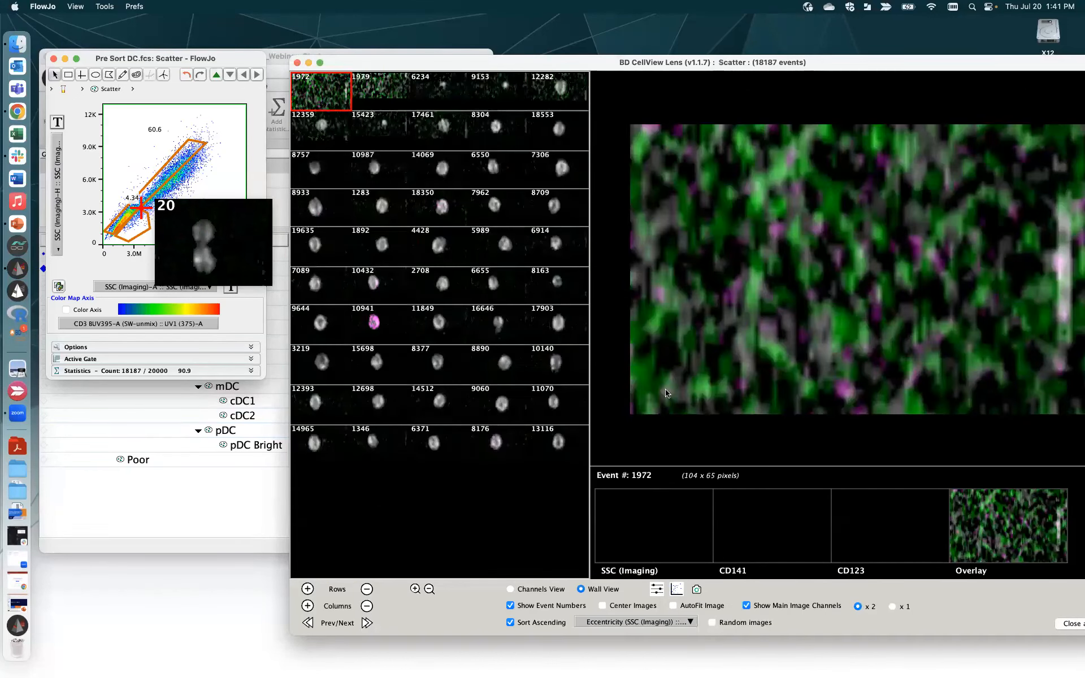
click(307, 588)
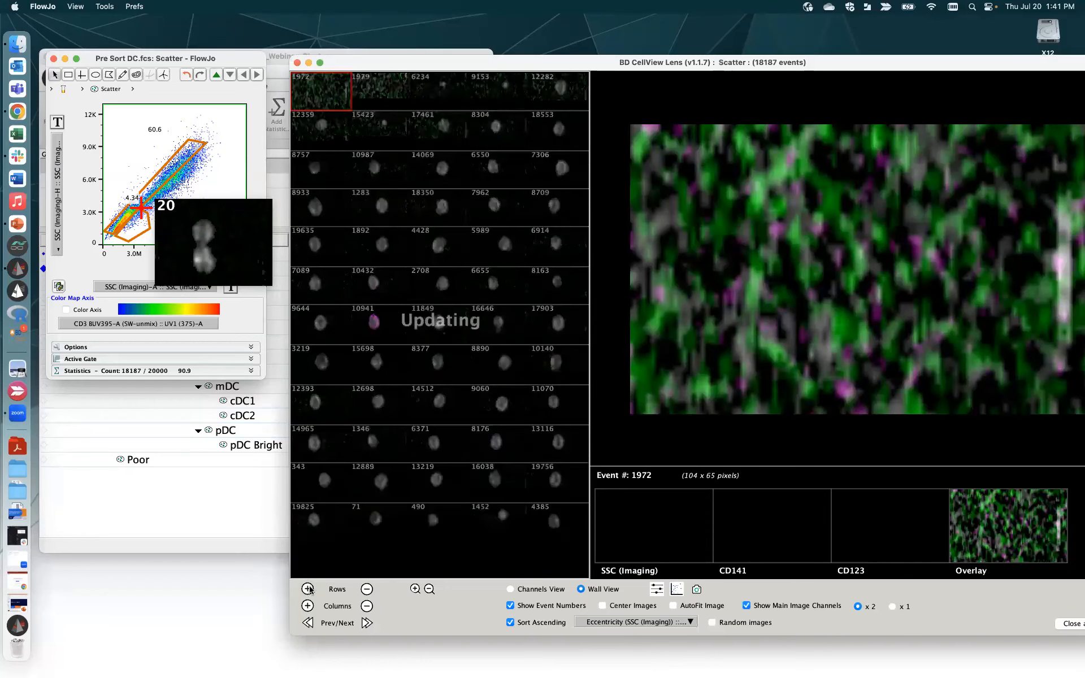
click(510, 622)
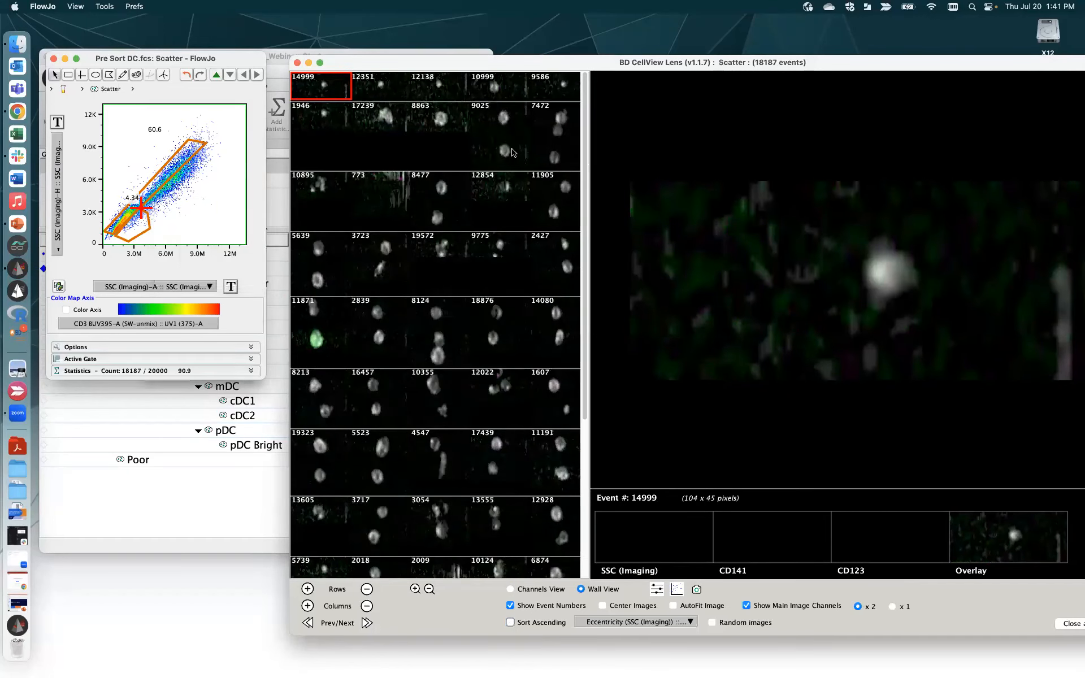
- Enlarge events 9025, 7472, 11905, 12854, 8477, 2839, 11871 and finally 12022 in the image wall
click(512, 151)
click(552, 153)
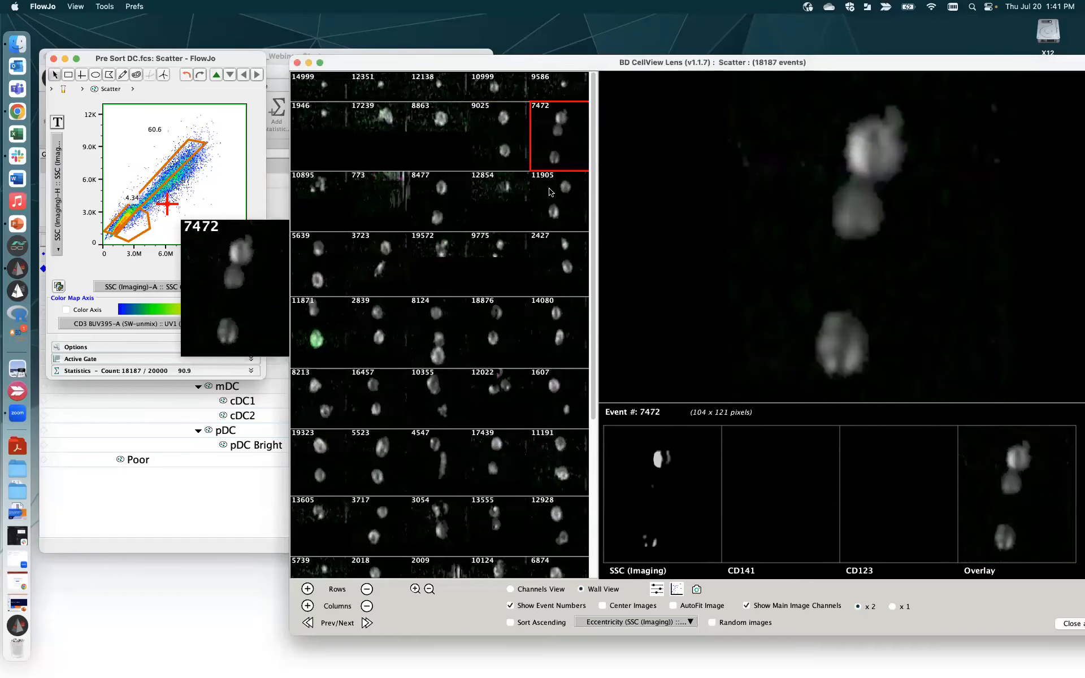
click(551, 192)
click(485, 205)
click(444, 208)
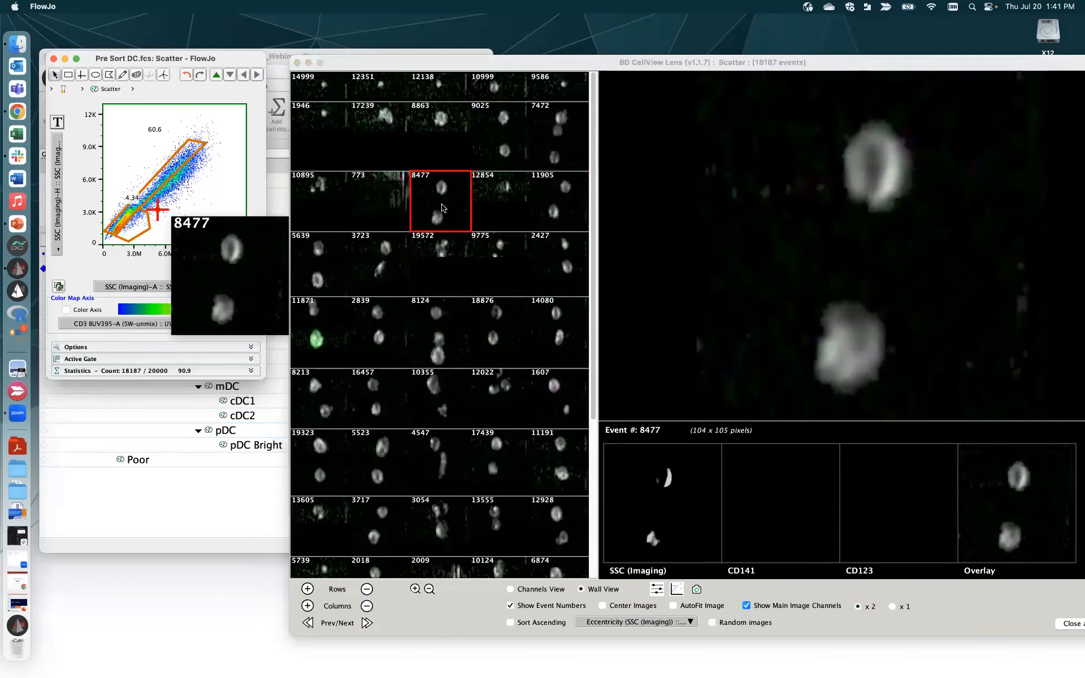
click(382, 321)
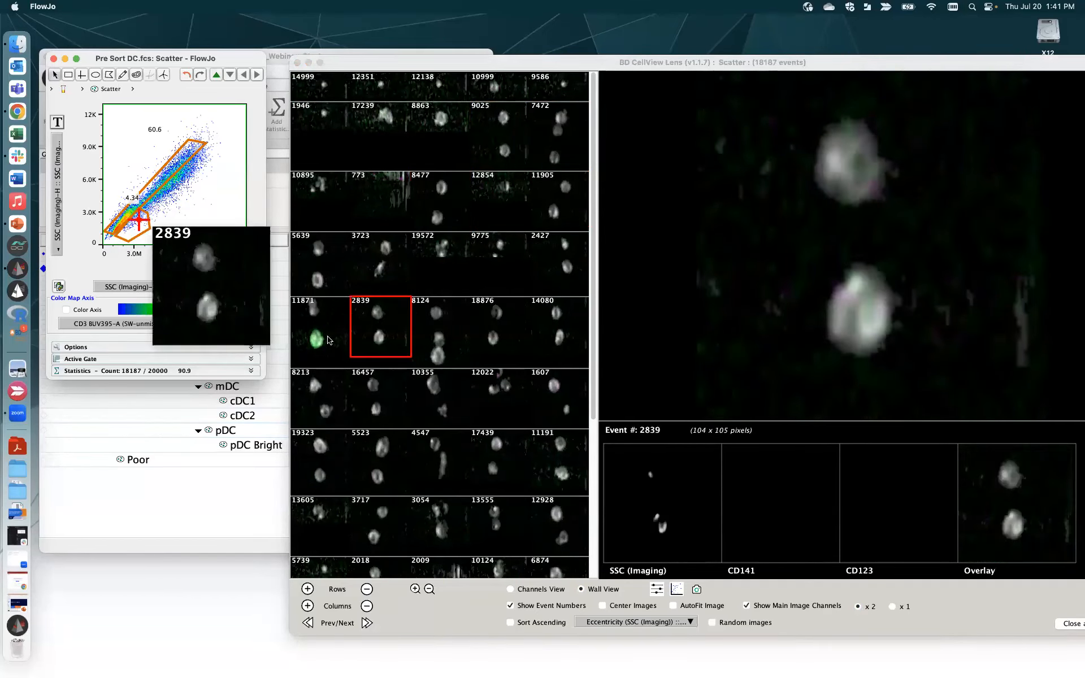
click(329, 339)
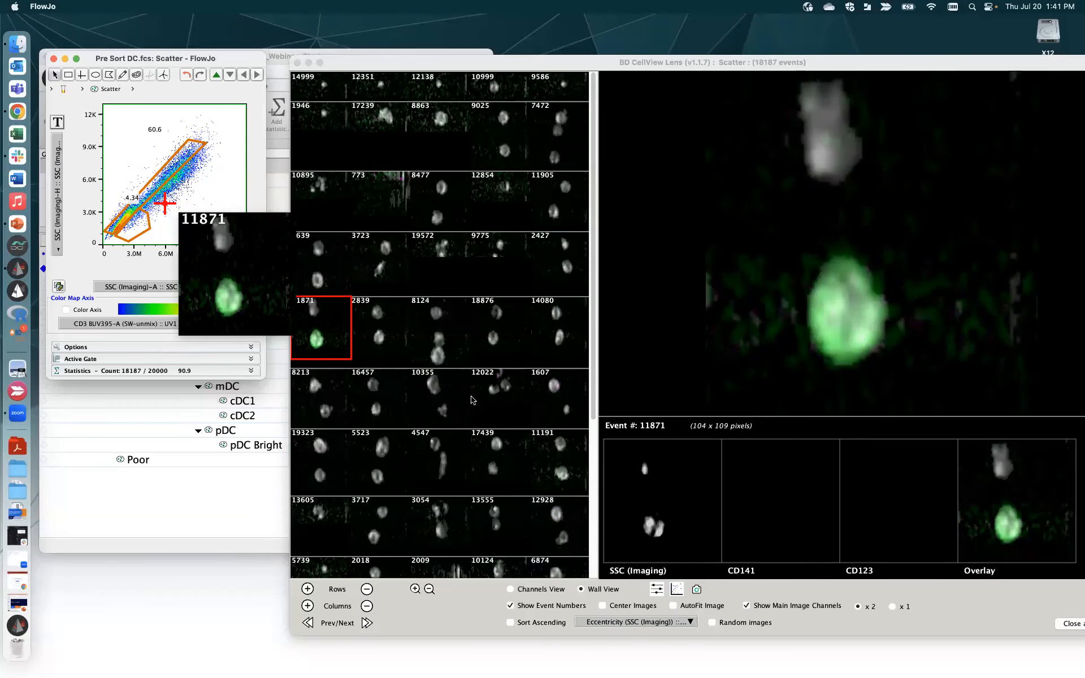
click(498, 405)
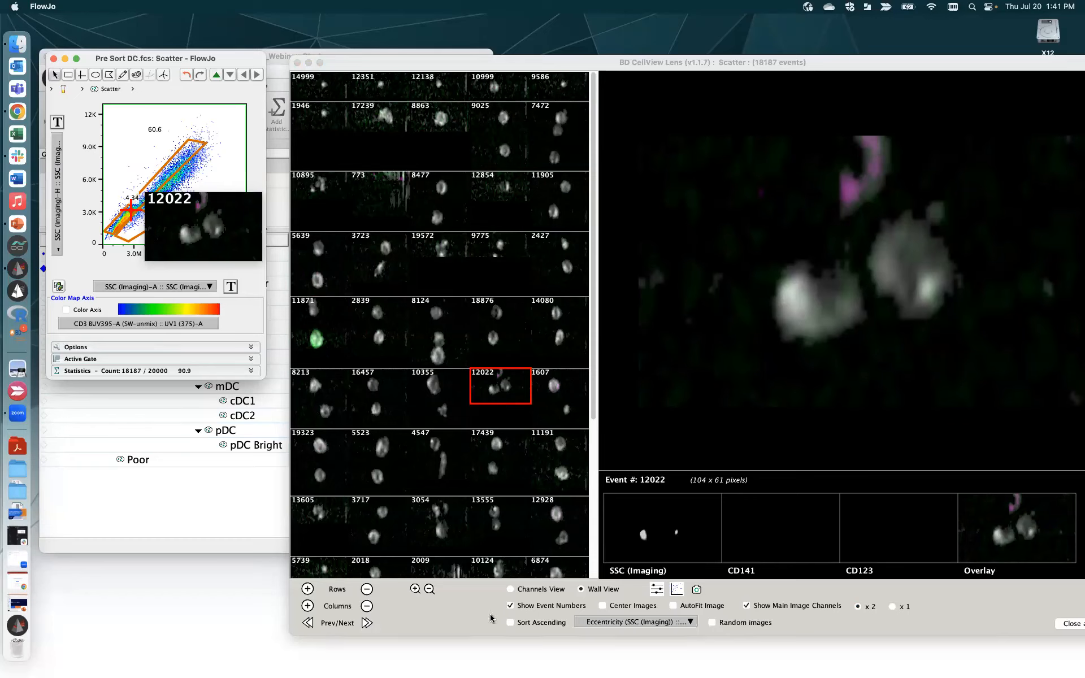
- Send the Scatter image wall snapshot to Layouts, then re-enlarge events 773 and 11871
click(699, 590)
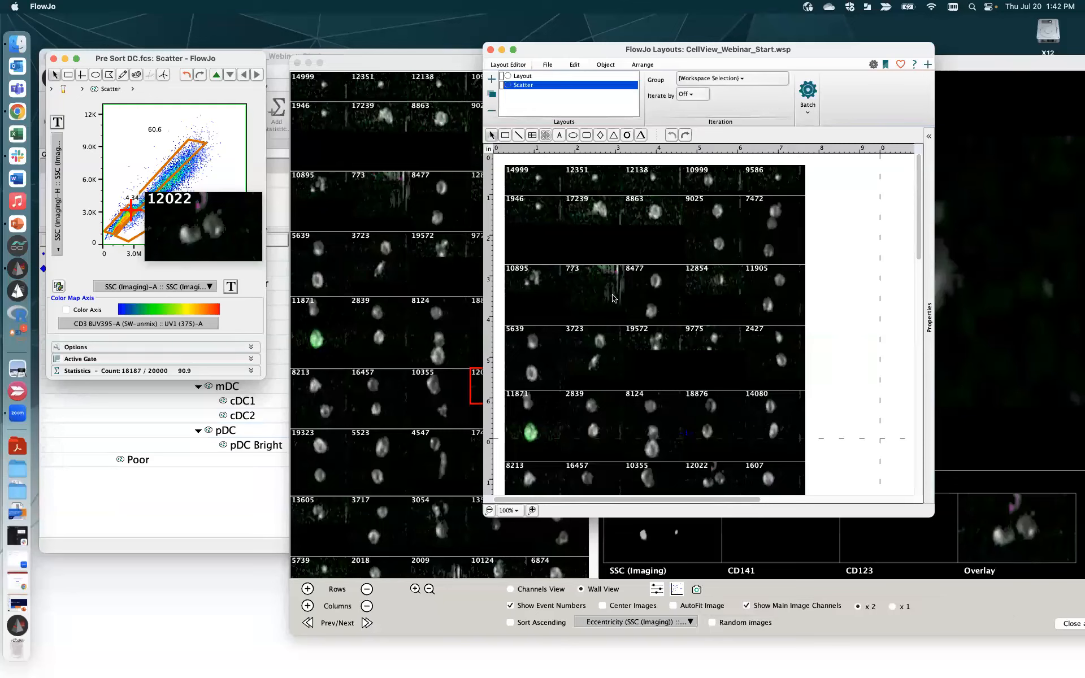
click(351, 202)
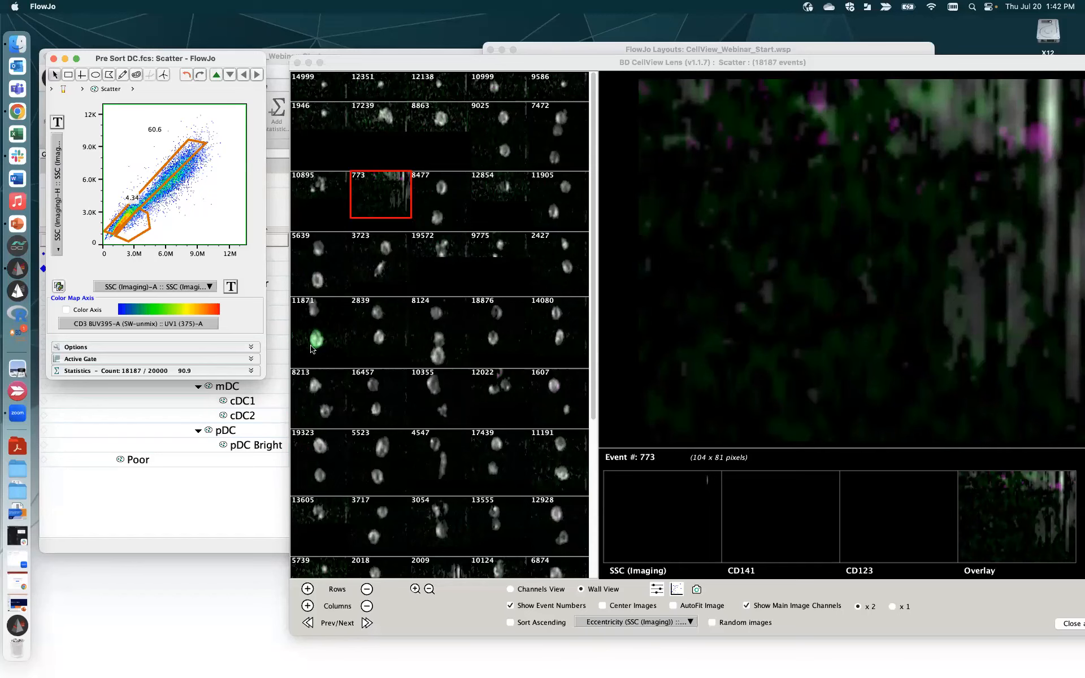
click(312, 349)
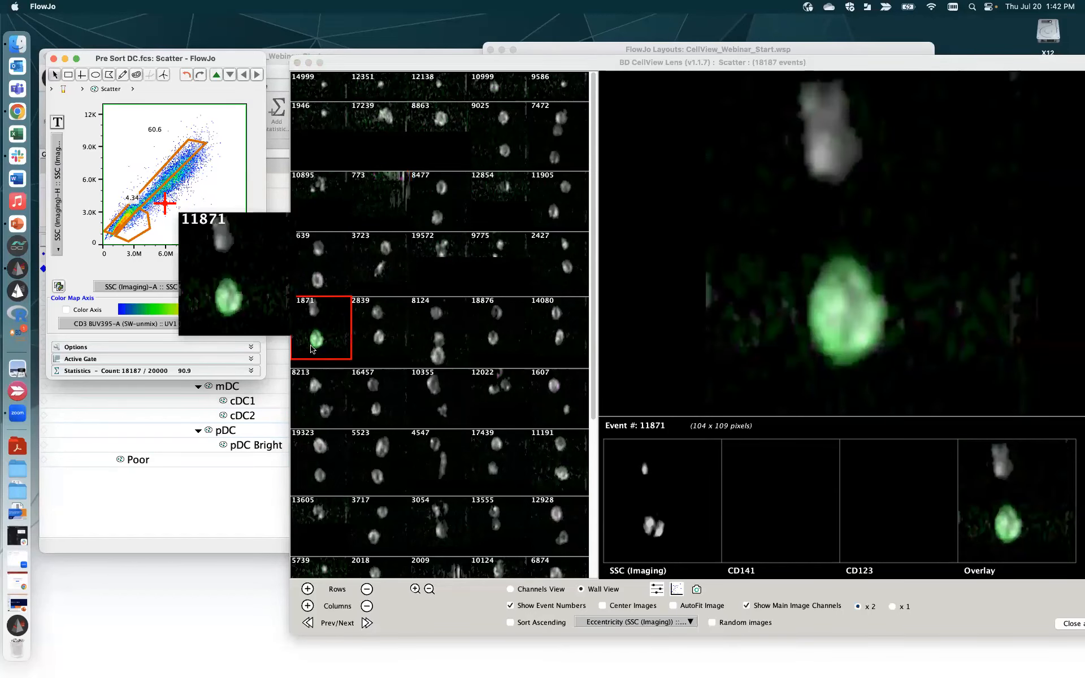
click(436, 623)
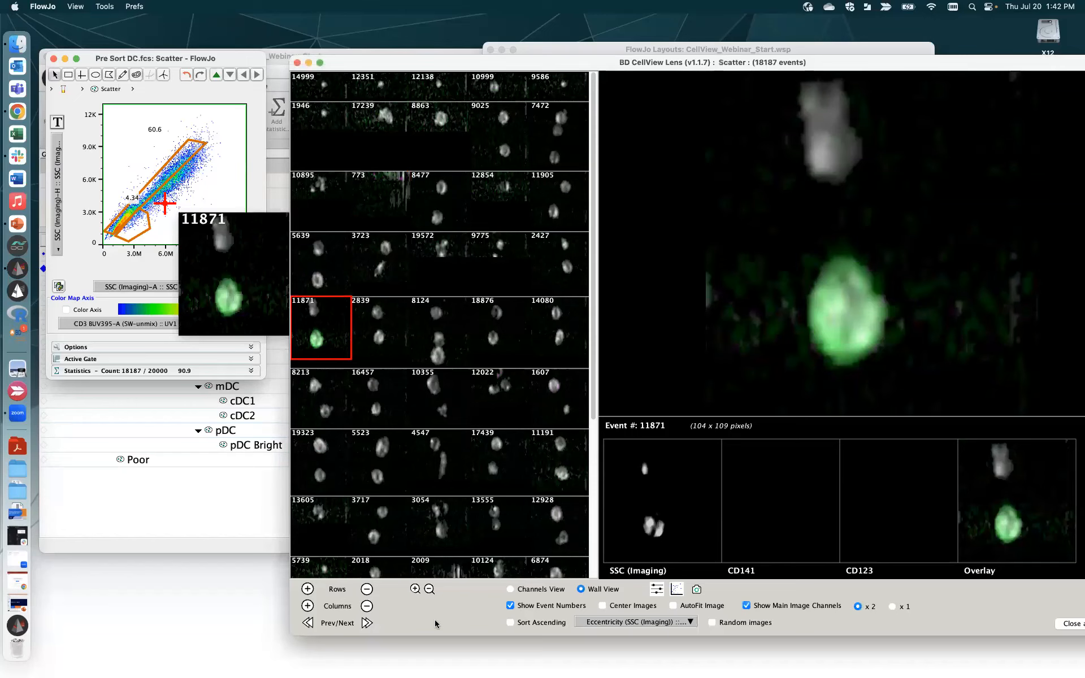
- Preview Channels View and Wall View, then apply the SSC (Imaging) image filters to the workspace
click(510, 589)
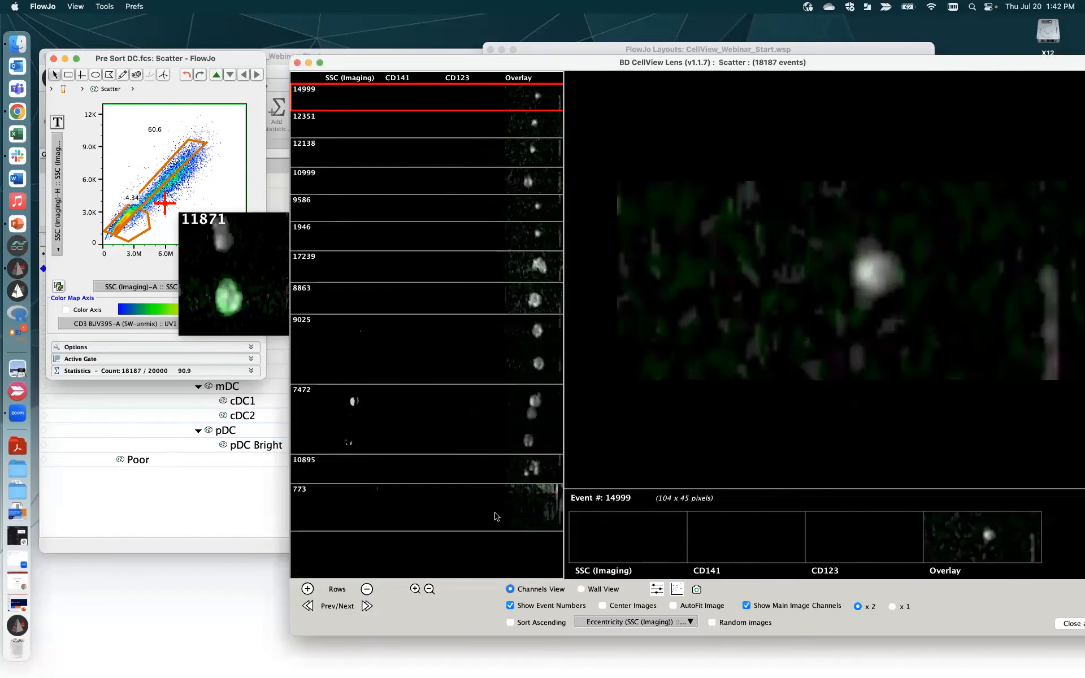
click(580, 589)
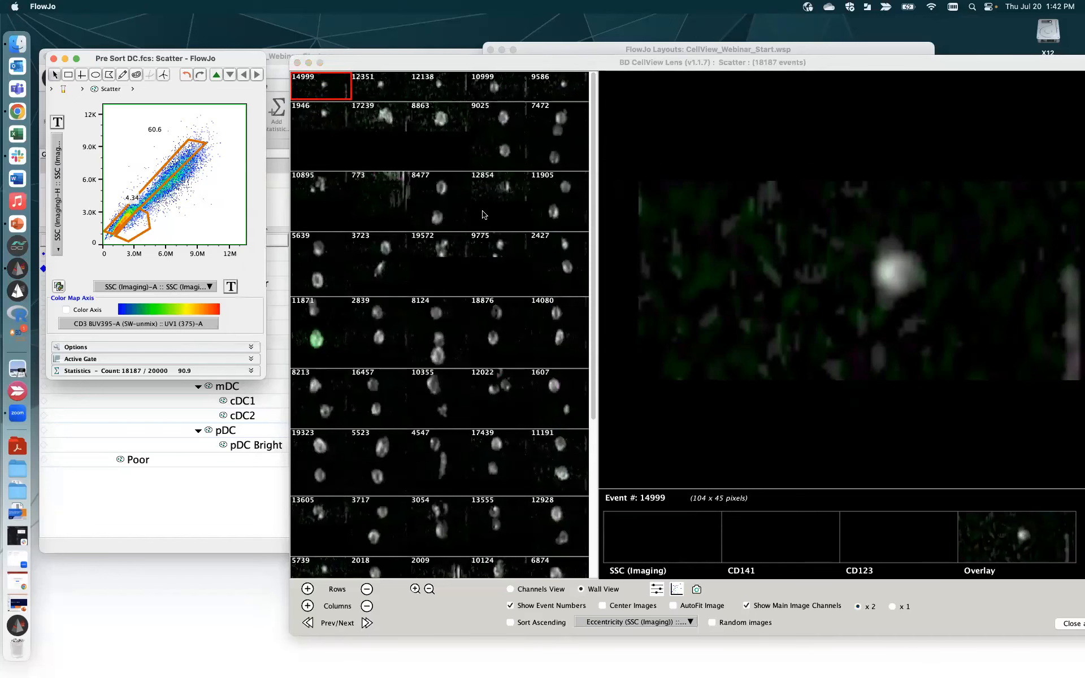
click(656, 590)
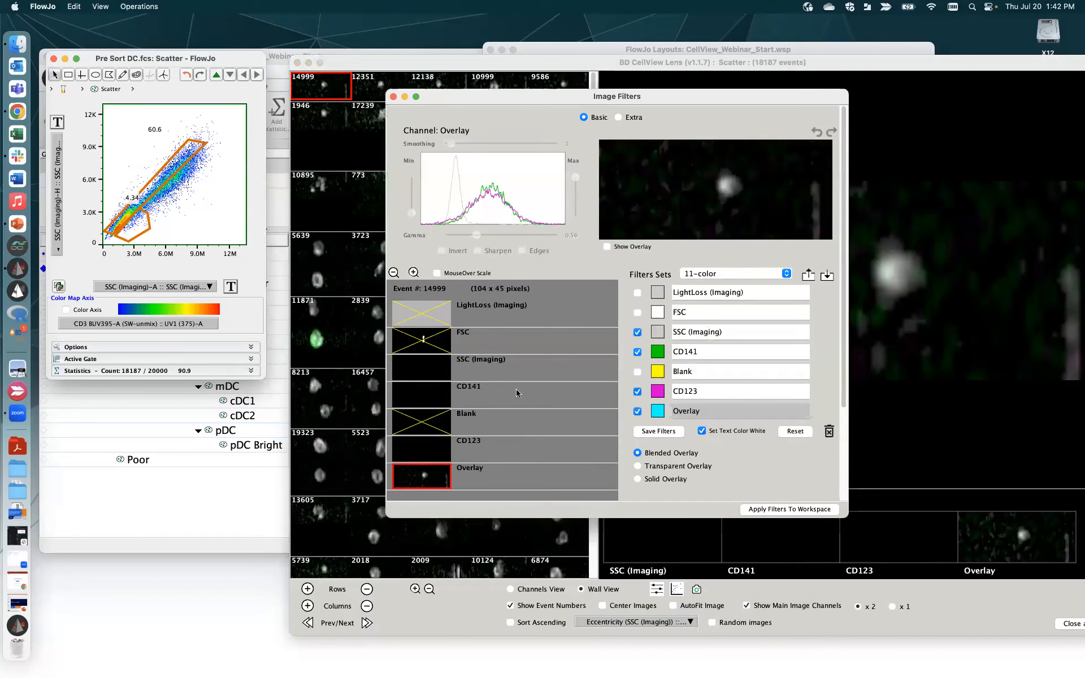
click(439, 367)
click(816, 508)
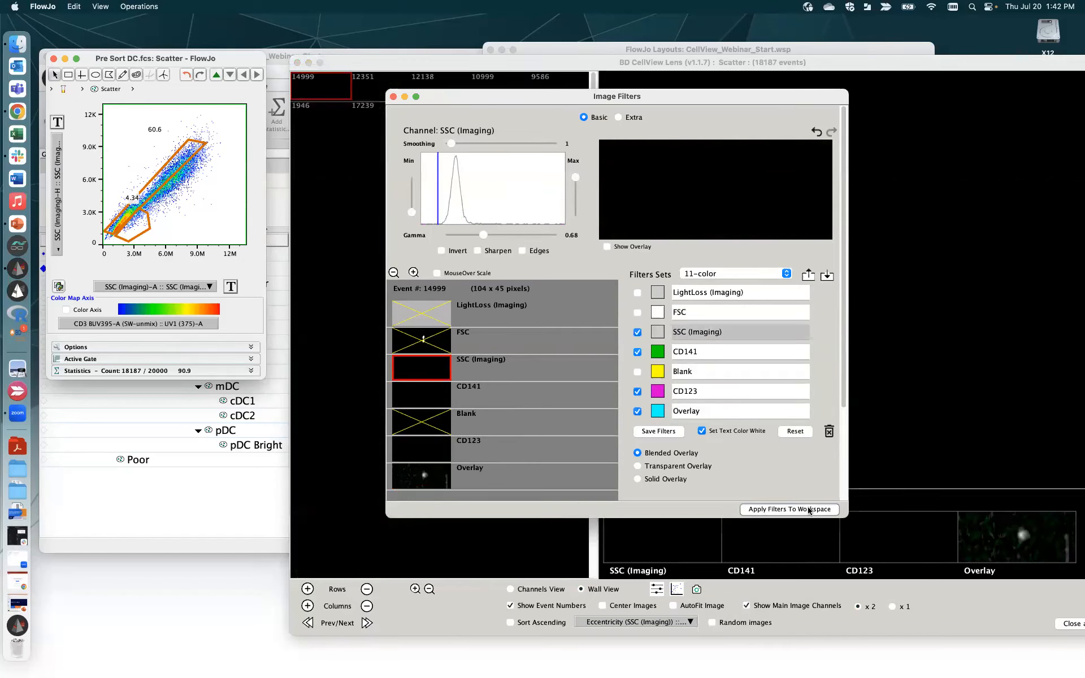
- Apply the Overlay channel filter settings to the workspace and close Image Filters
drag(453, 102, 415, 146)
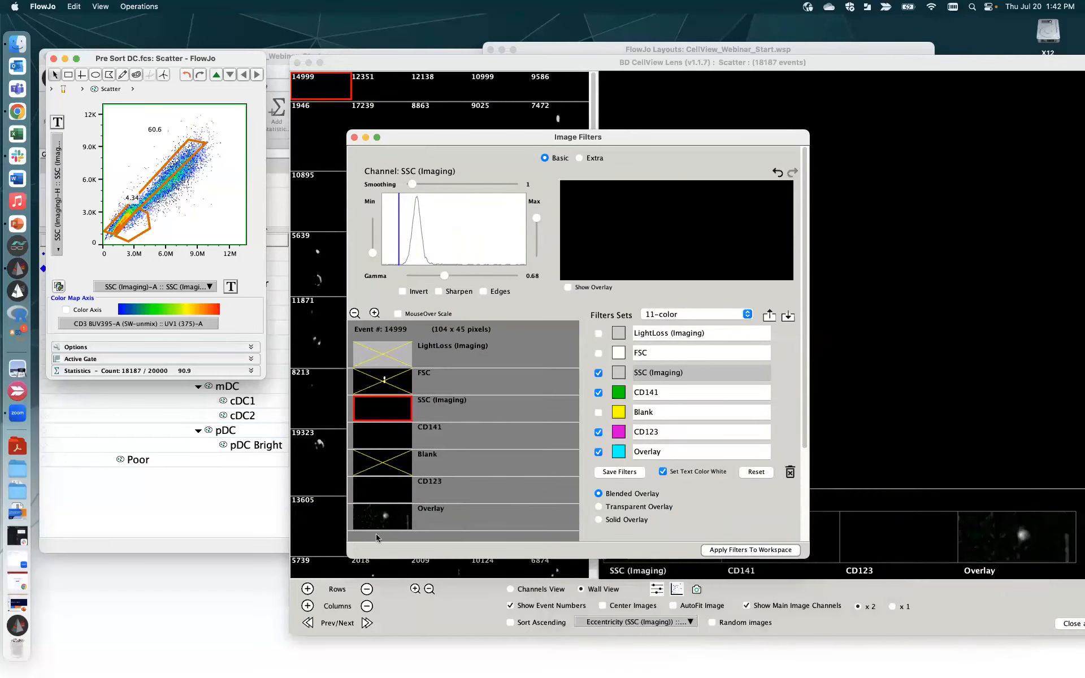
click(389, 517)
click(761, 550)
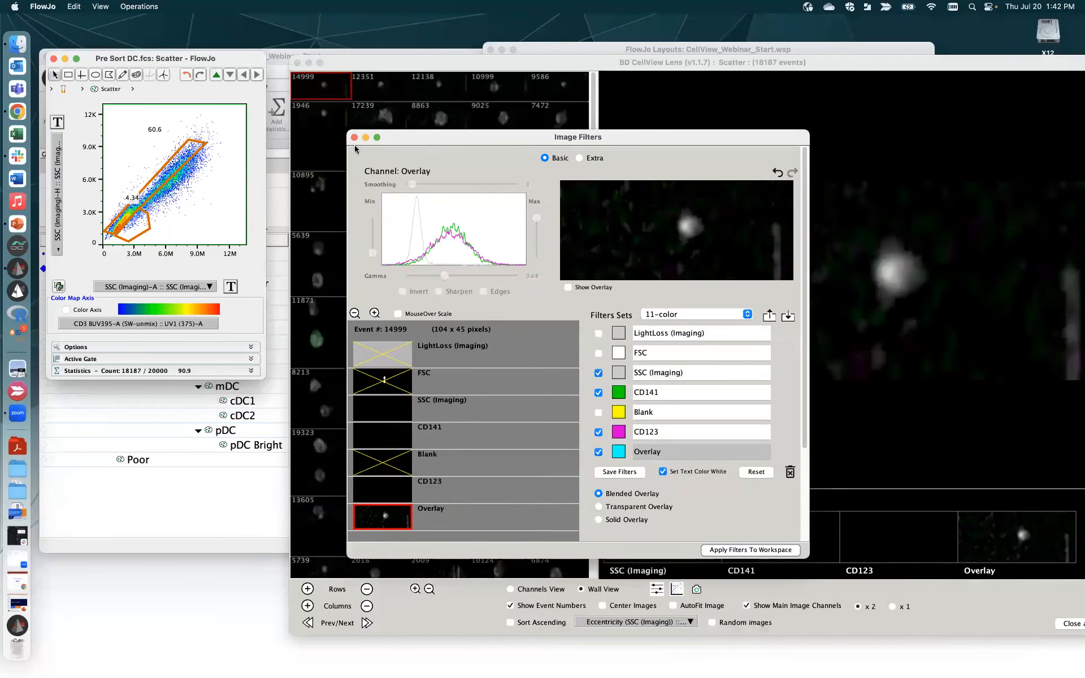
click(354, 138)
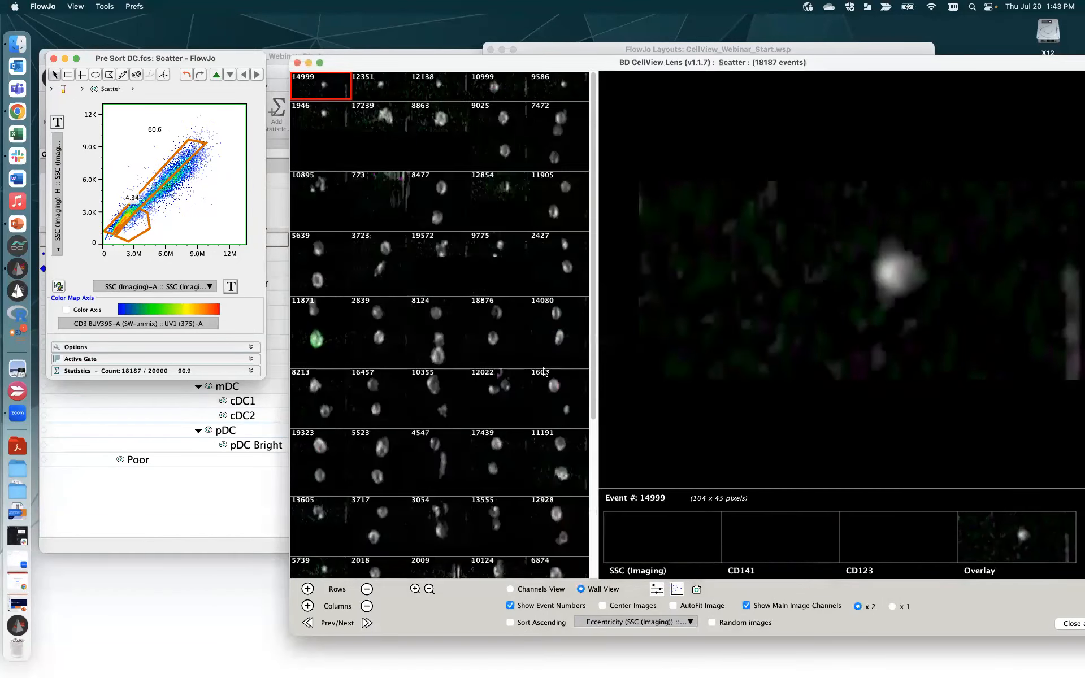
- Shift the CellView Lens viewer left, then close it
drag(941, 65, 888, 59)
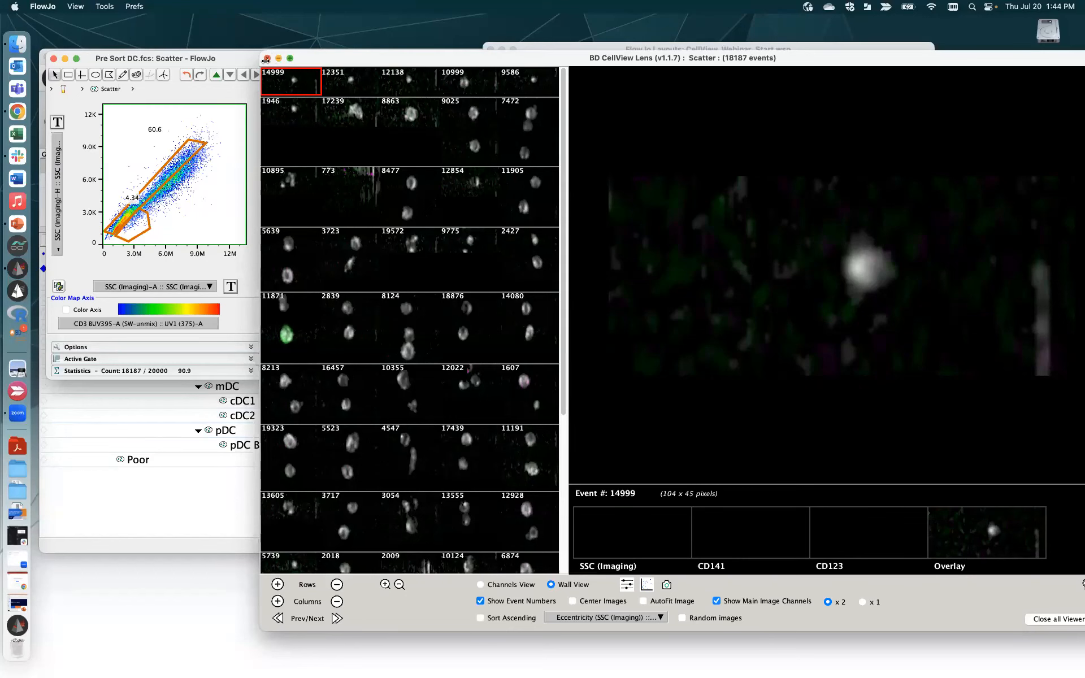
click(266, 58)
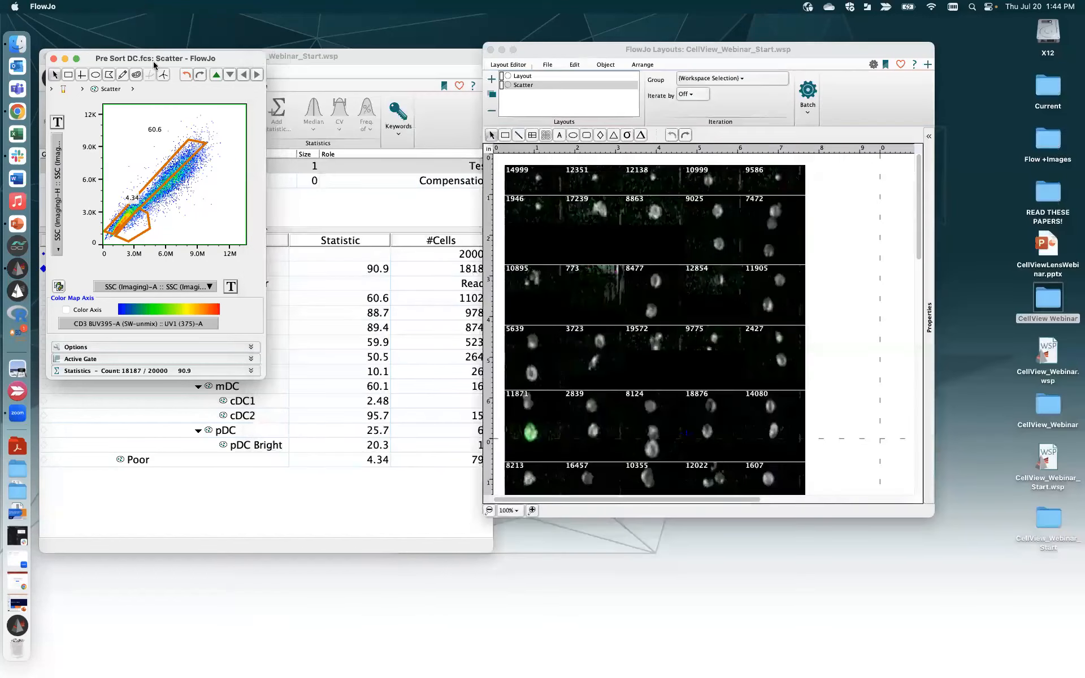
- Close the Scatter plot and copy the Scatter lens node onto the Good gate, selecting the new node
click(54, 58)
drag(758, 63, 839, 86)
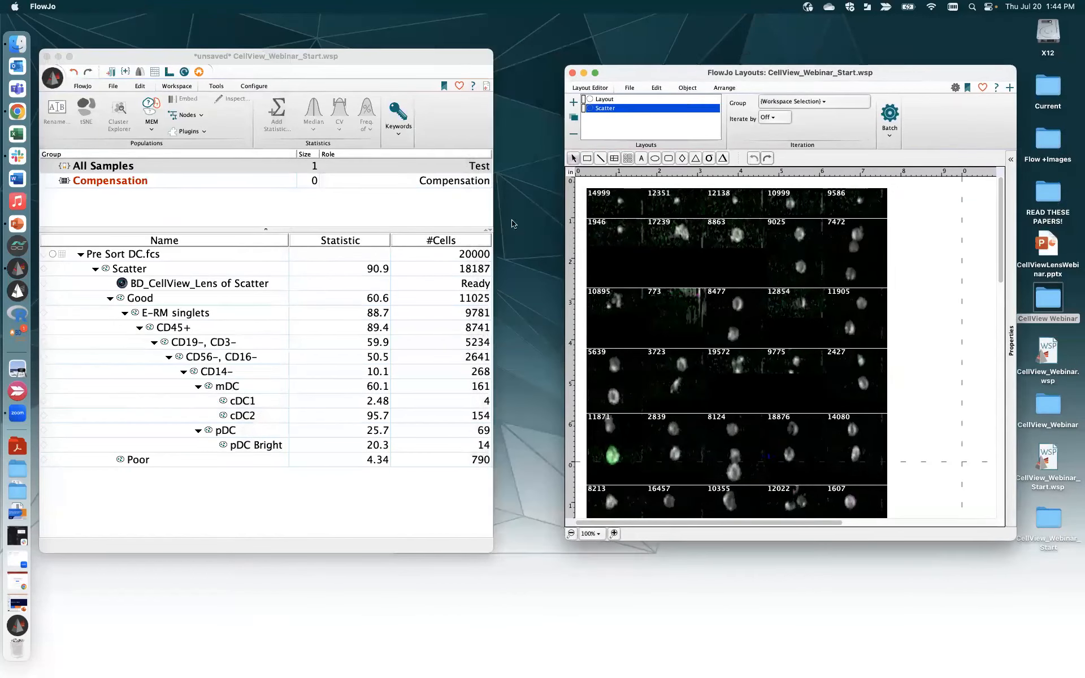
click(396, 460)
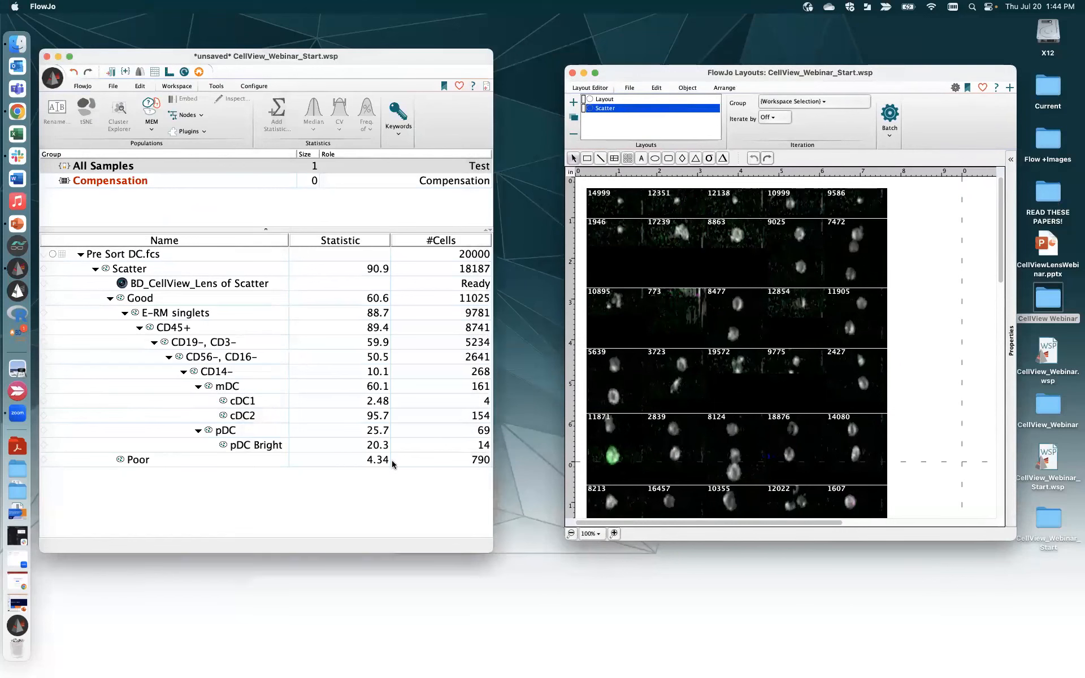
click(217, 290)
drag(217, 289, 188, 300)
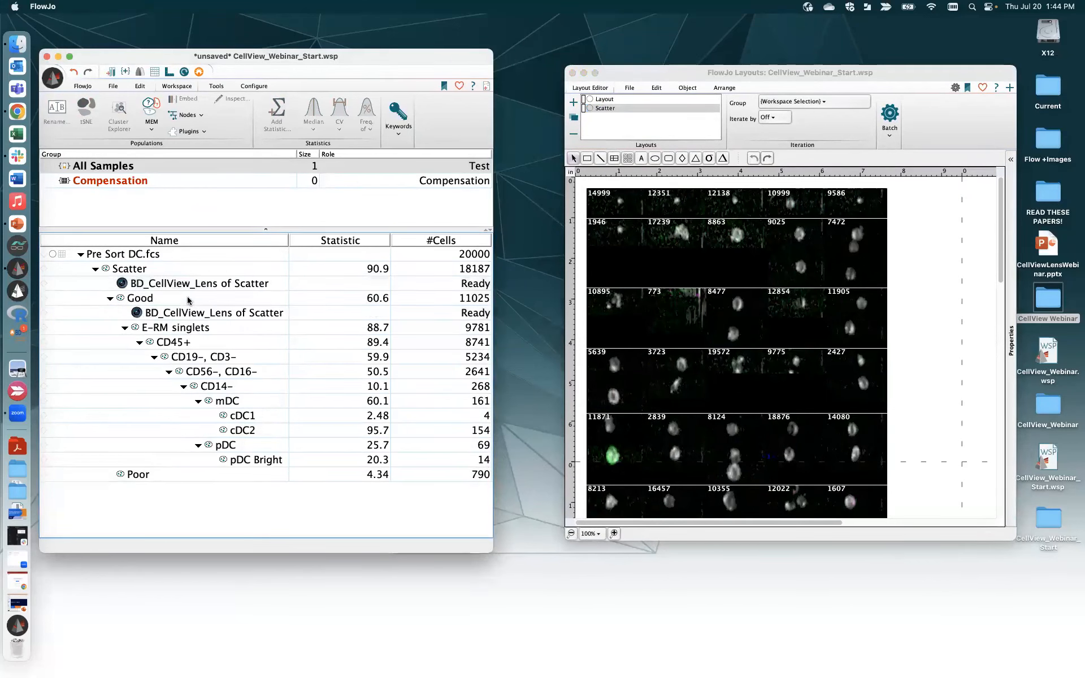
click(220, 314)
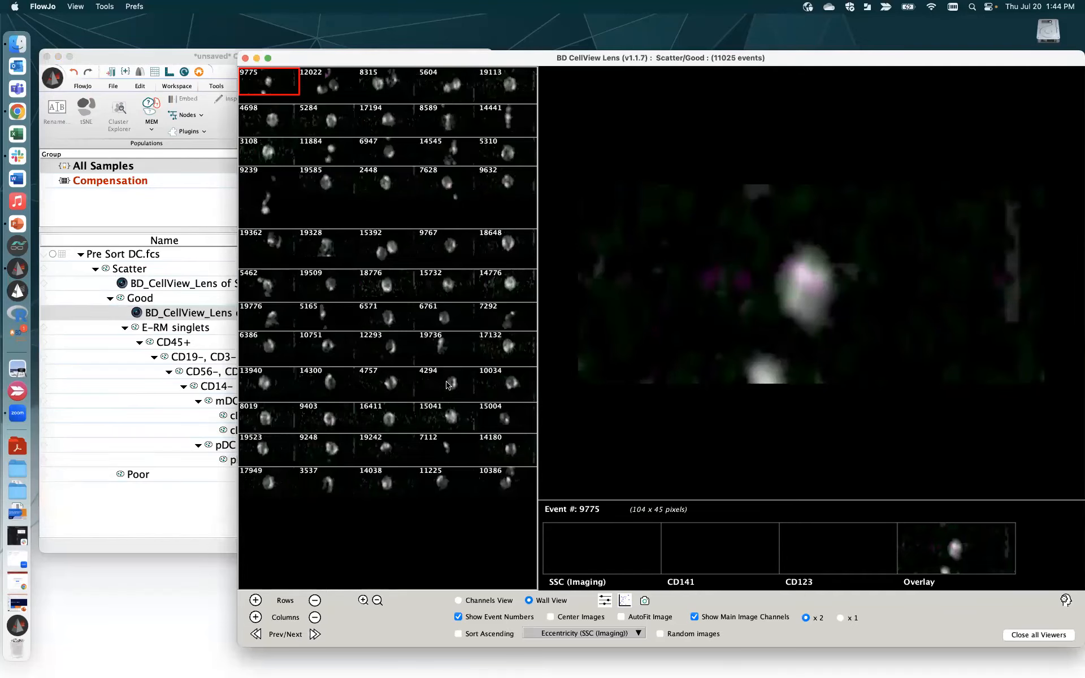
- Copy the lens node onto mDC and pDC, then open the mDC wall of 161 events
click(100, 371)
drag(215, 314, 284, 402)
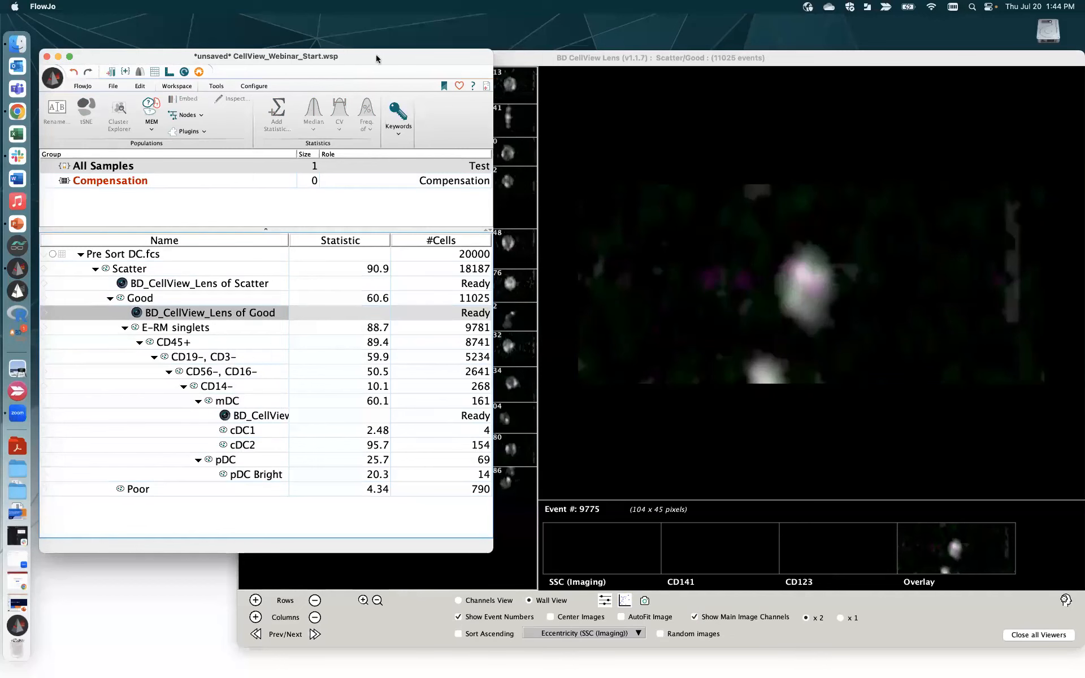
drag(375, 54, 445, 54)
drag(331, 419, 325, 463)
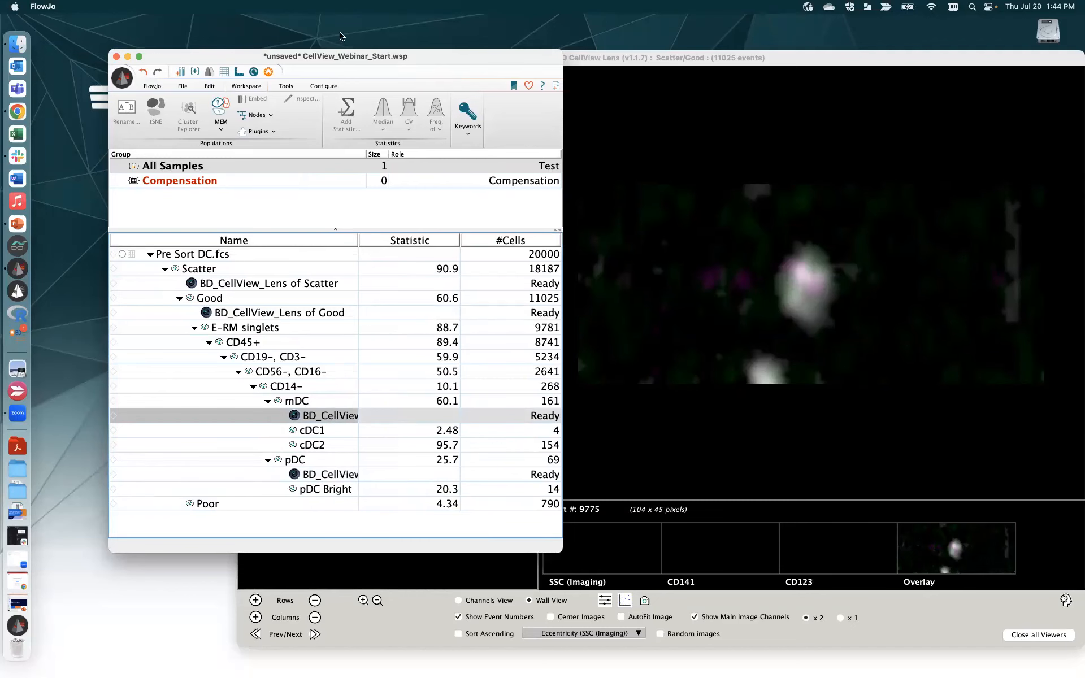
drag(356, 64, 277, 29)
click(399, 96)
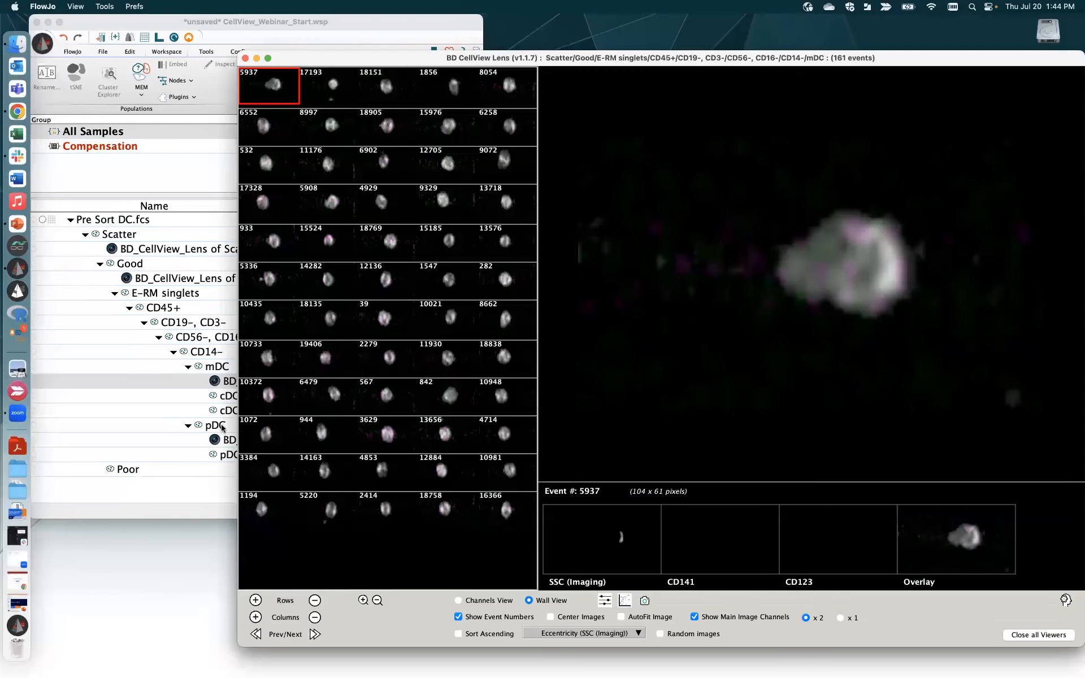
click(222, 439)
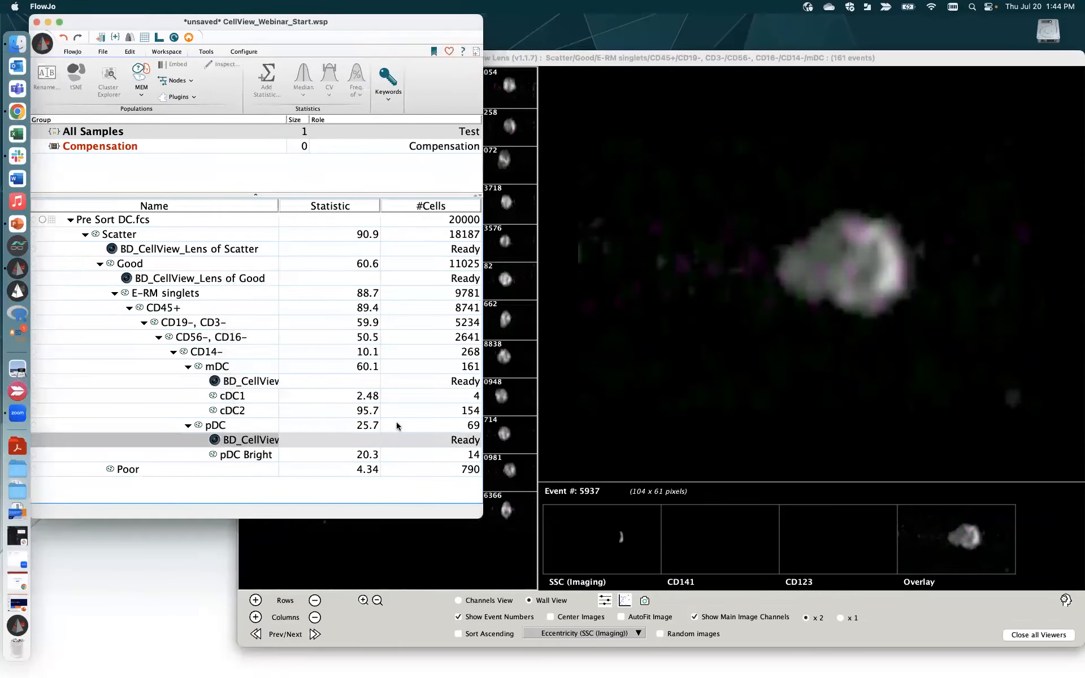
double_click(237, 443)
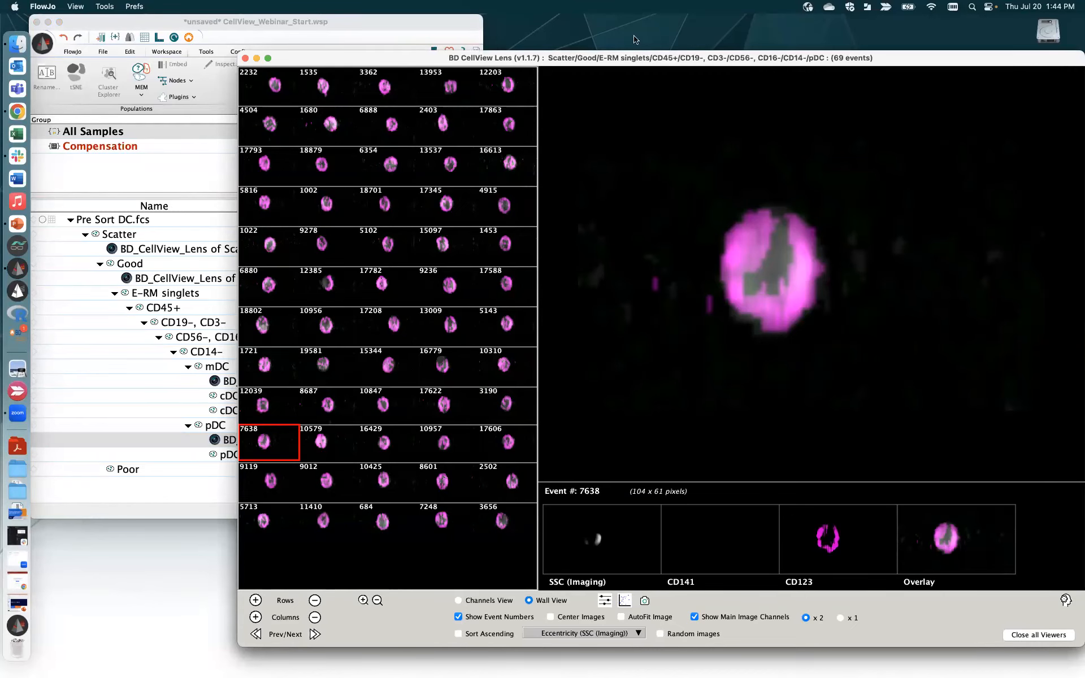
drag(498, 61, 423, 67)
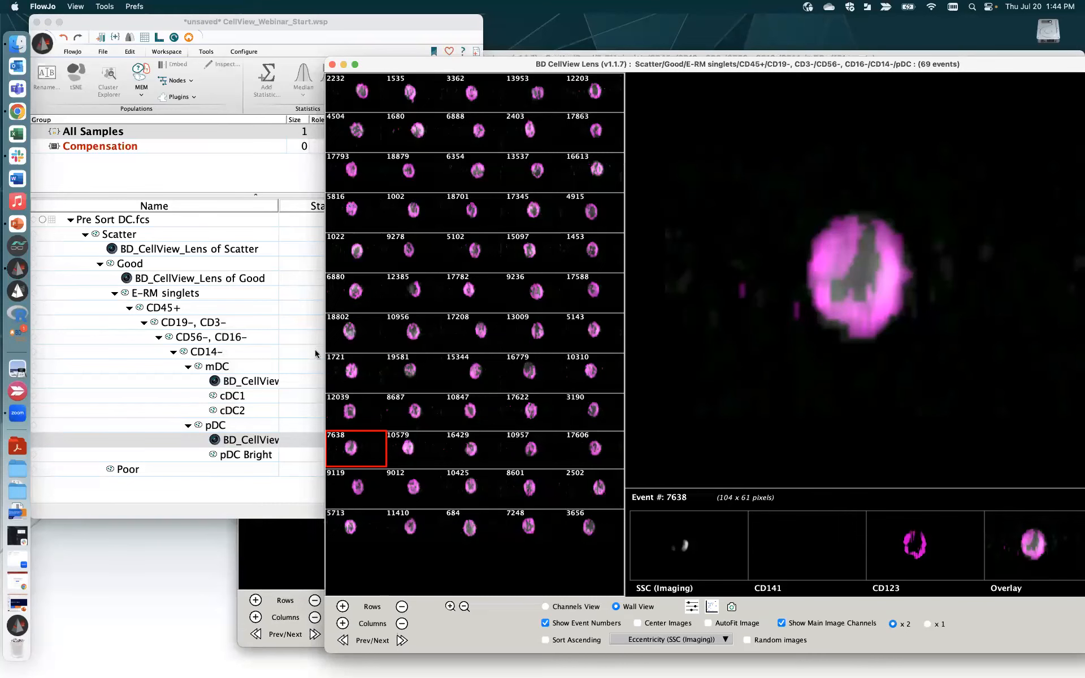
click(238, 423)
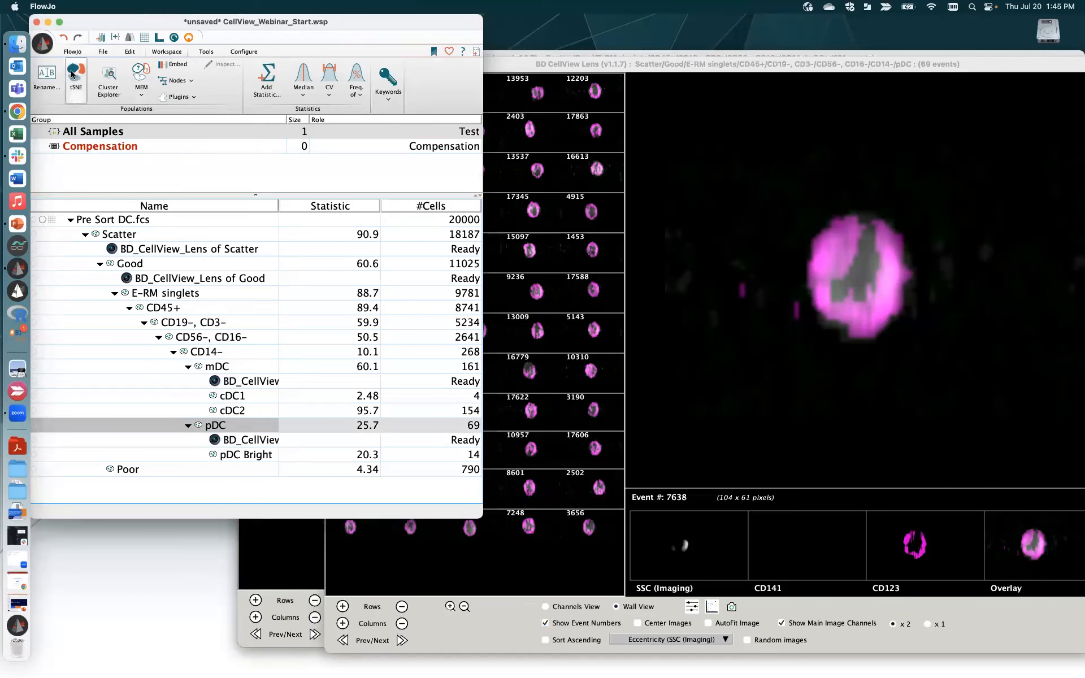
click(179, 97)
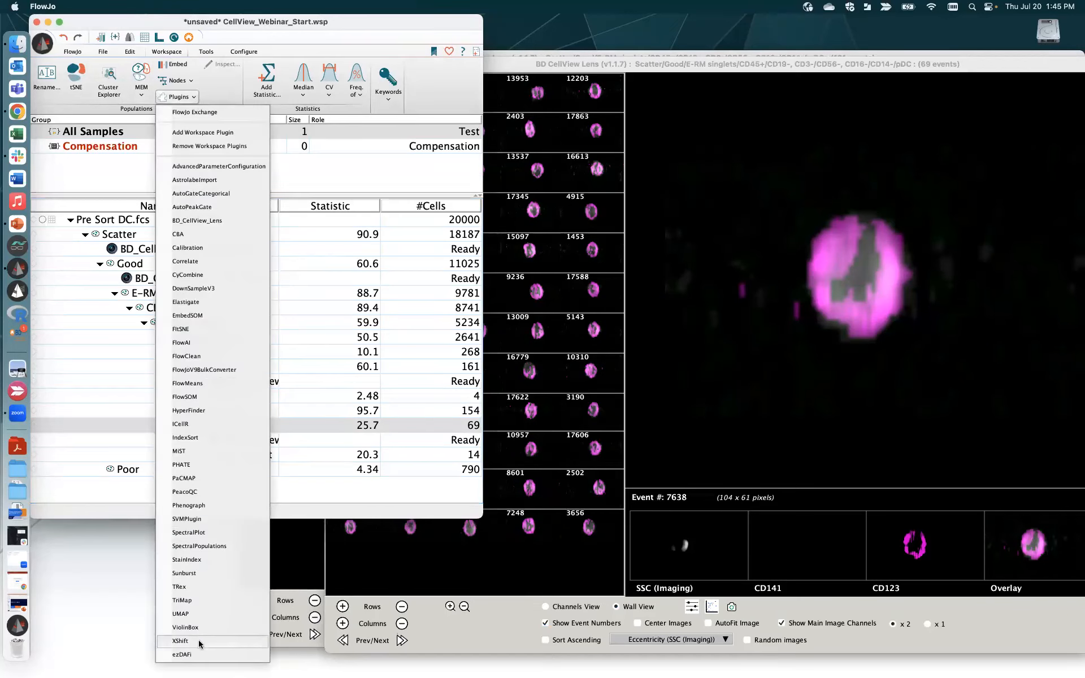
click(124, 391)
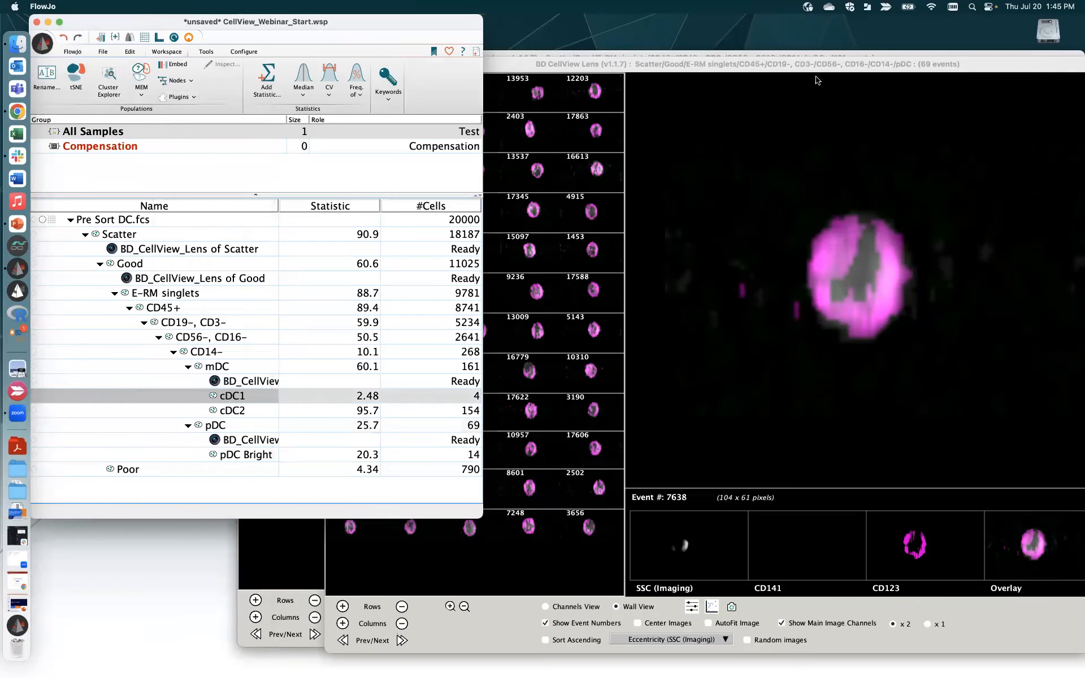
drag(831, 65, 833, 214)
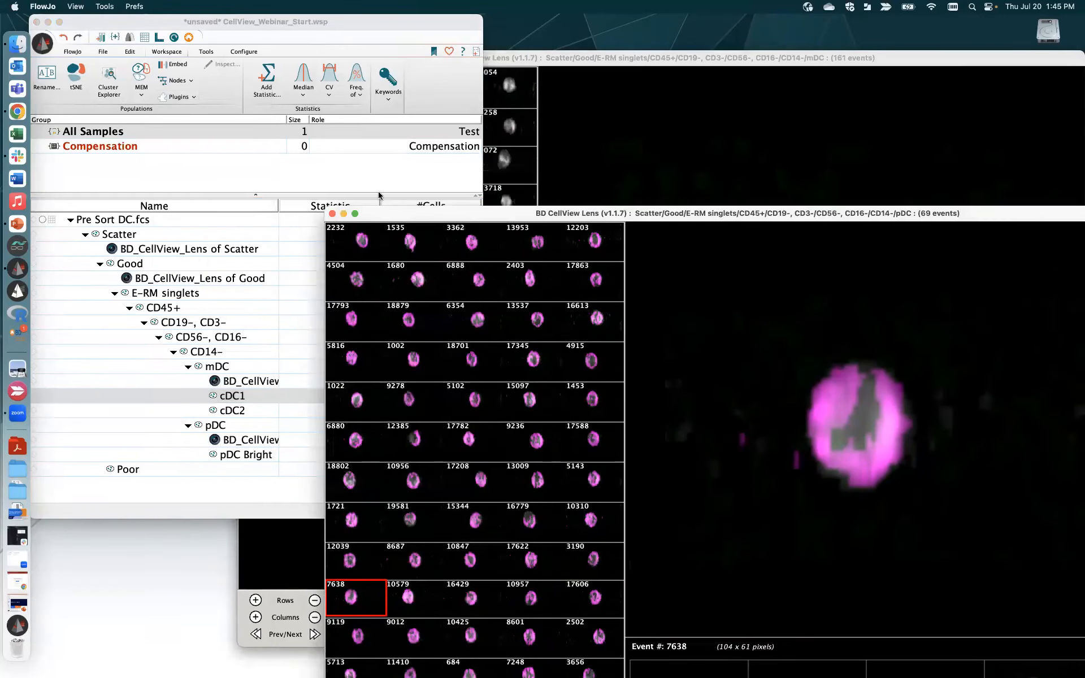
- Close the pDC, mDC and Scatter/Good CellView Lens viewer windows
click(333, 214)
drag(680, 61, 435, 61)
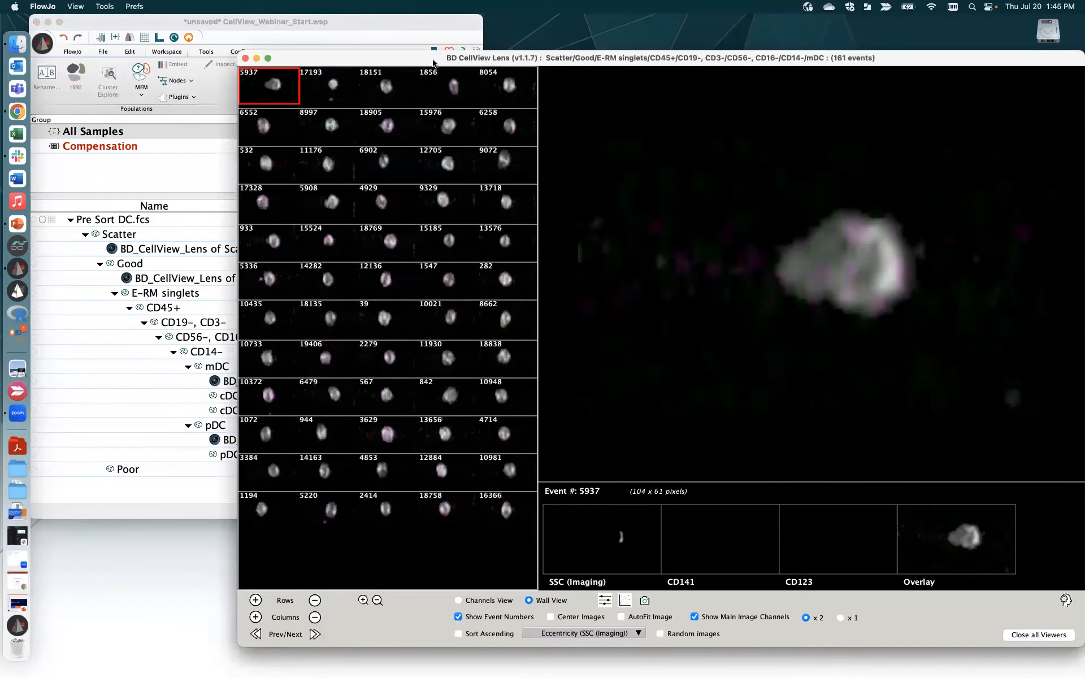
click(245, 58)
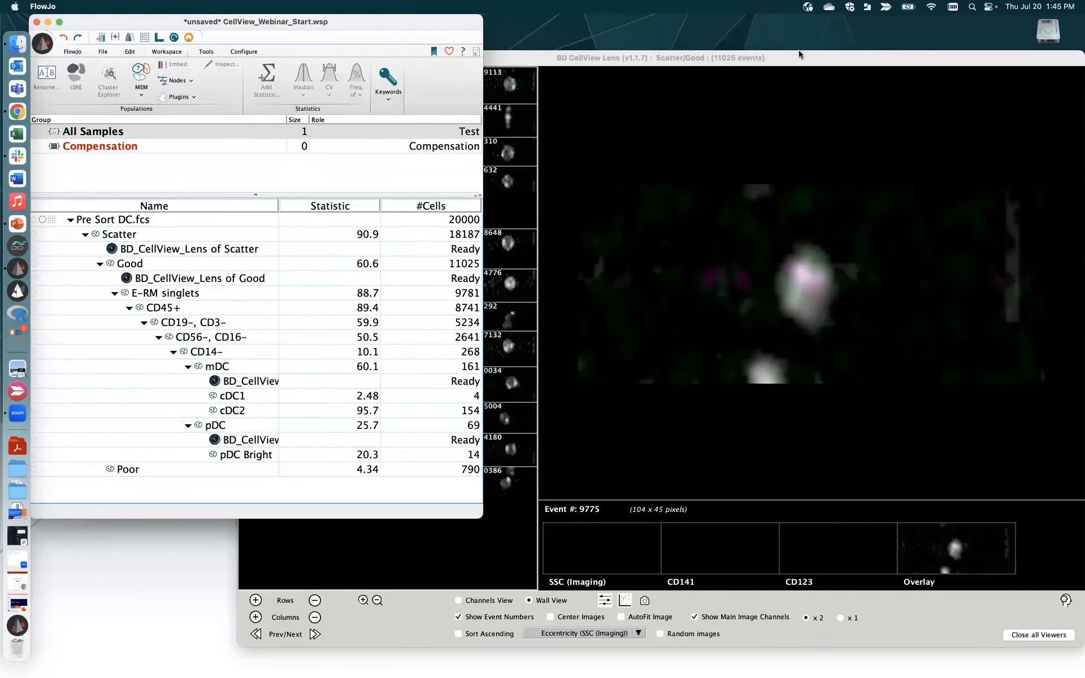
click(848, 57)
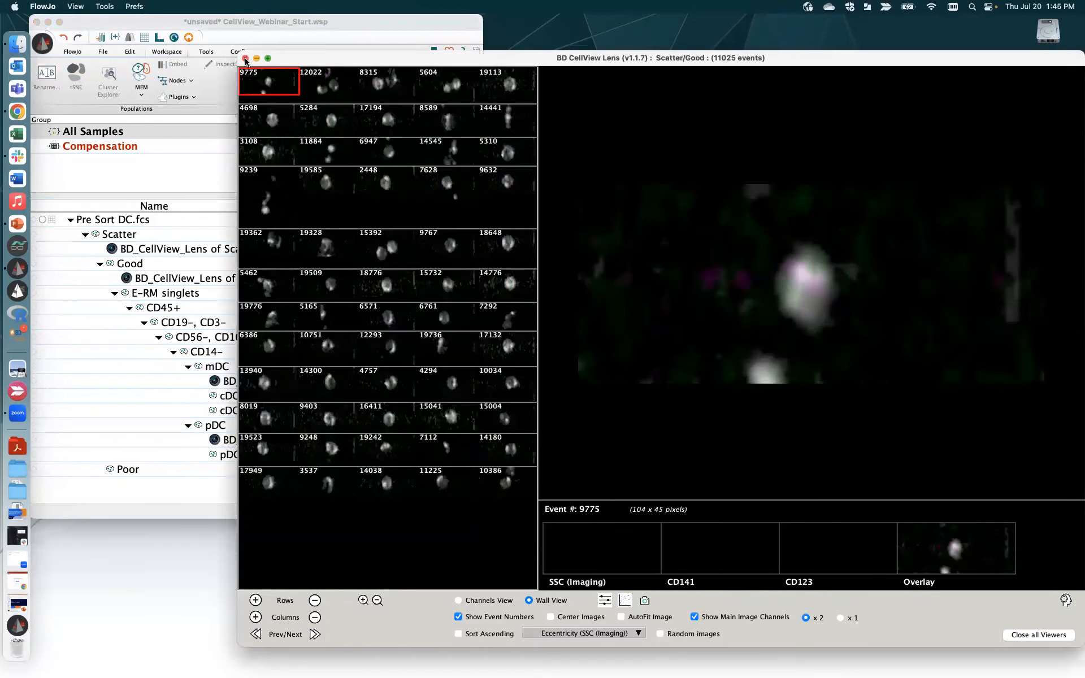
click(246, 59)
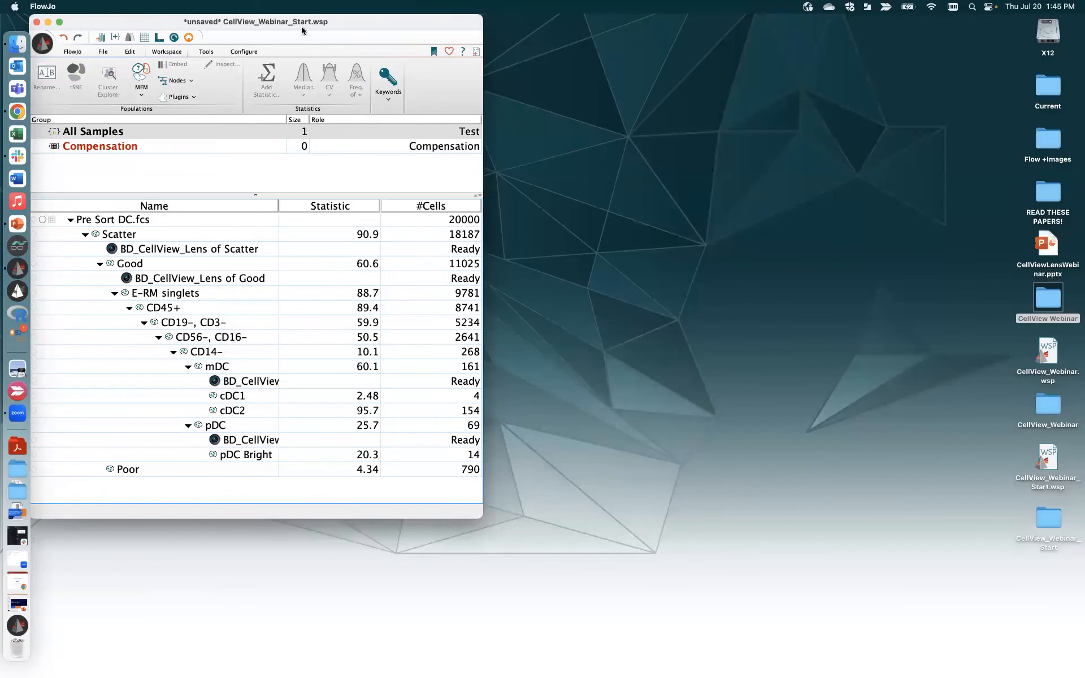
- Restore the minimized CellView_Webinar.wsp workspace, then reposition and widen its window
drag(240, 19, 647, 124)
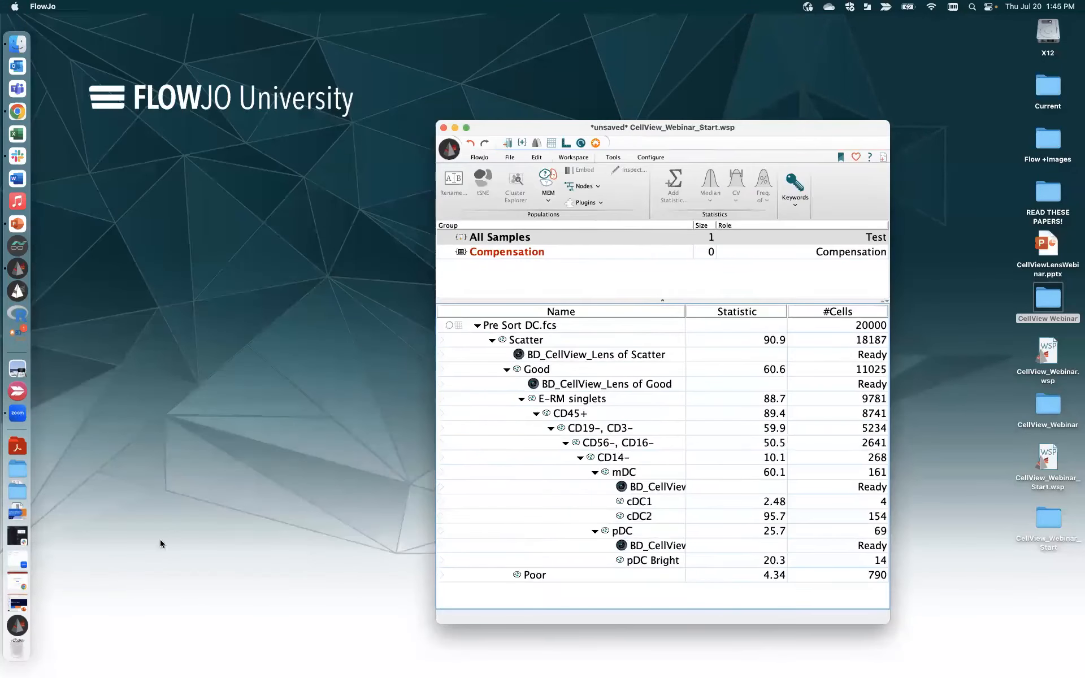
click(17, 607)
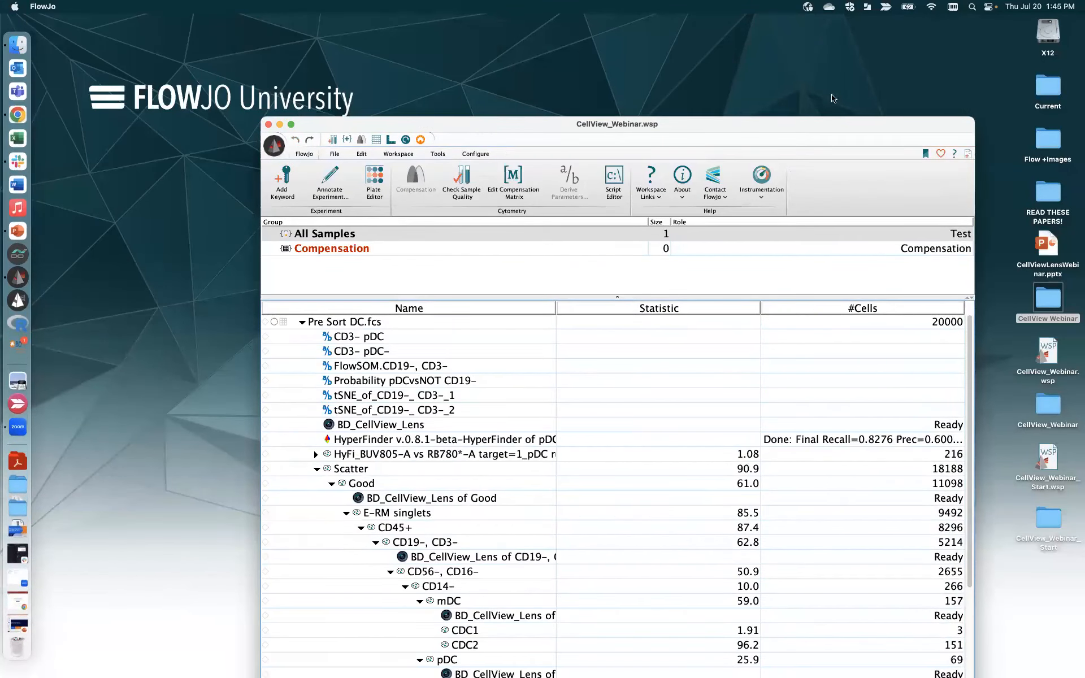
drag(833, 124, 668, 29)
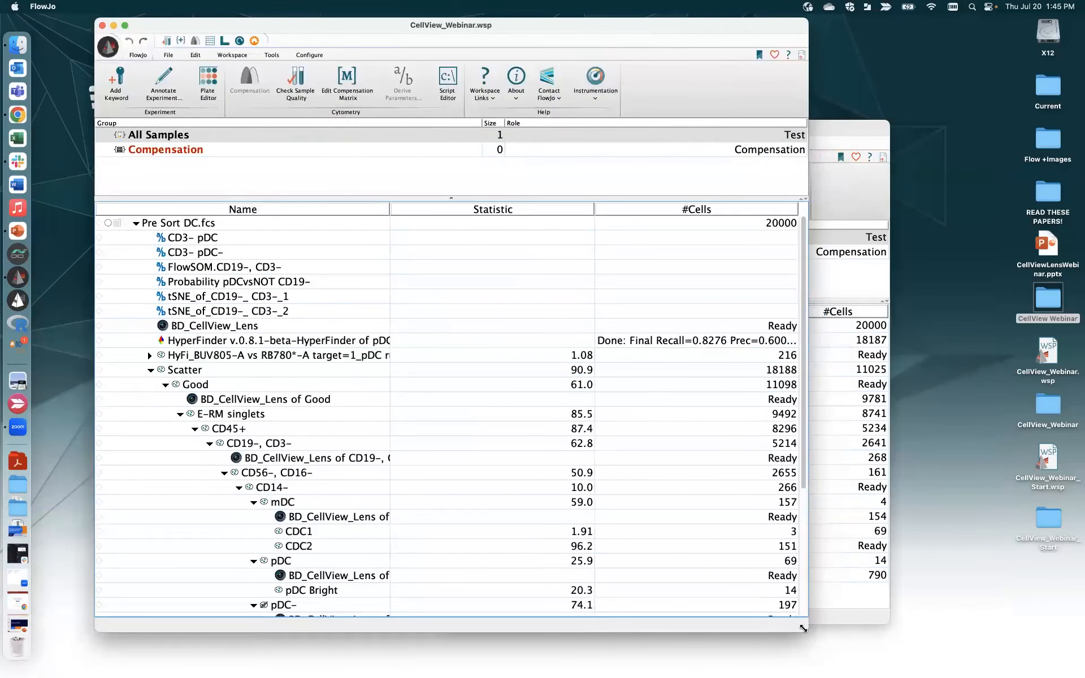
drag(806, 630, 911, 572)
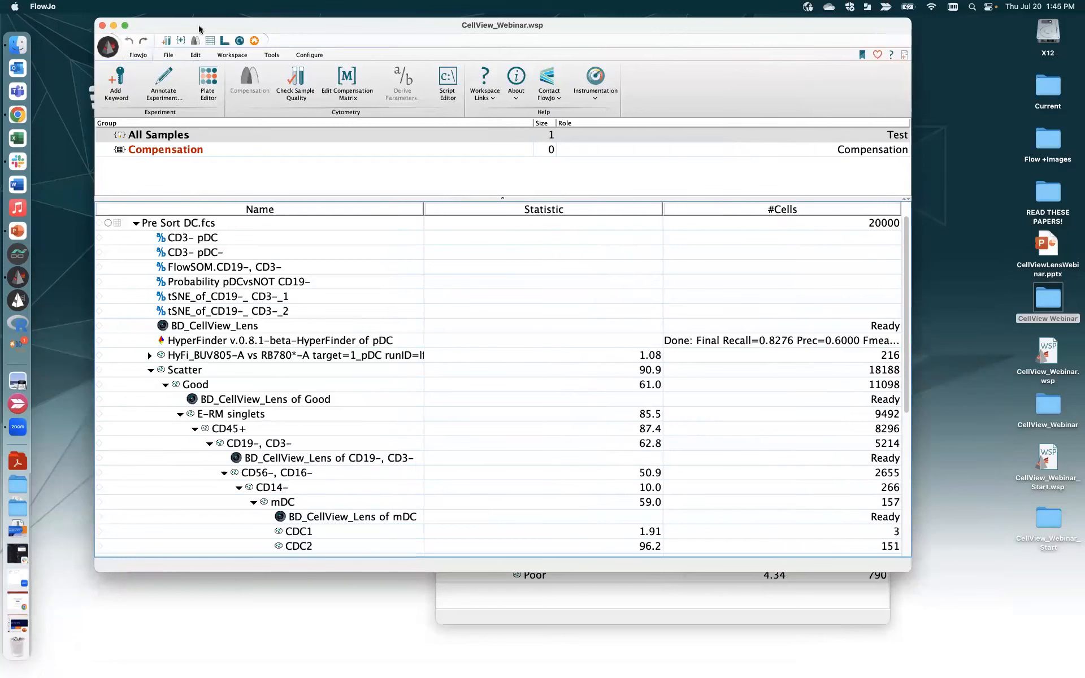
drag(198, 25, 290, 26)
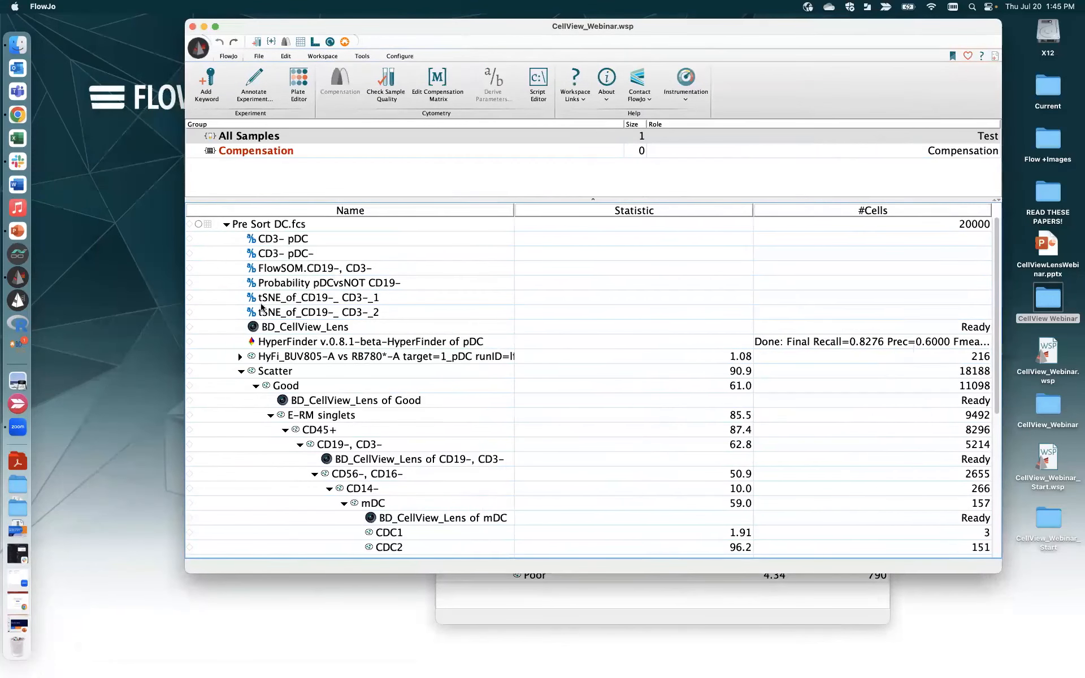
- Select the Lens node under CD19-, CD3- and open its image gallery
click(358, 443)
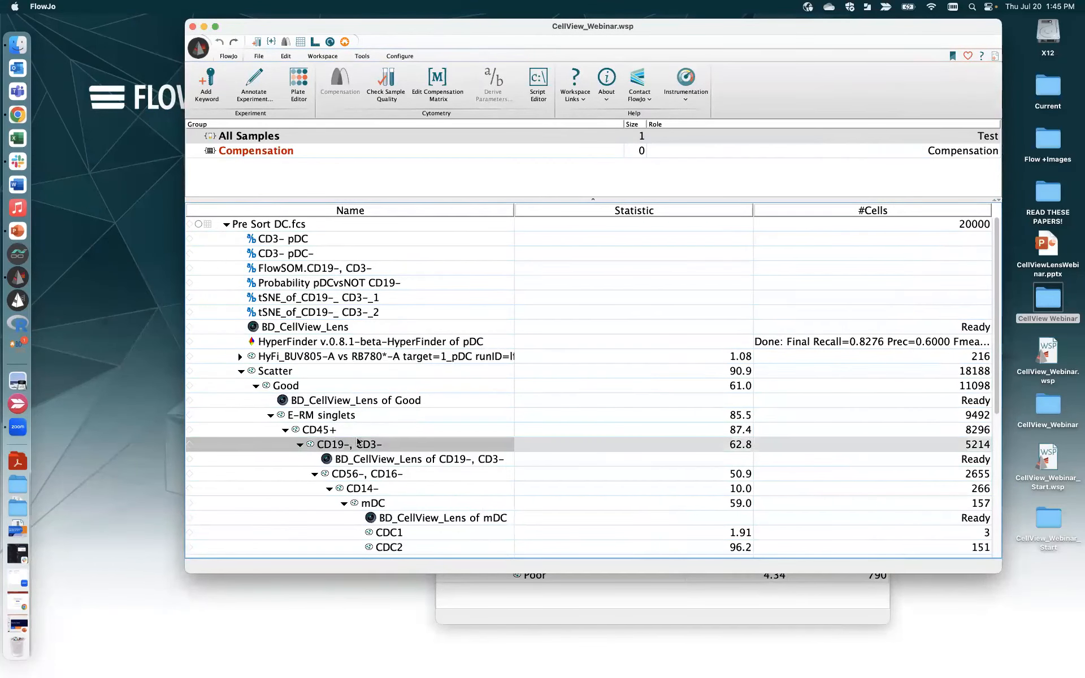
click(405, 459)
double_click(404, 459)
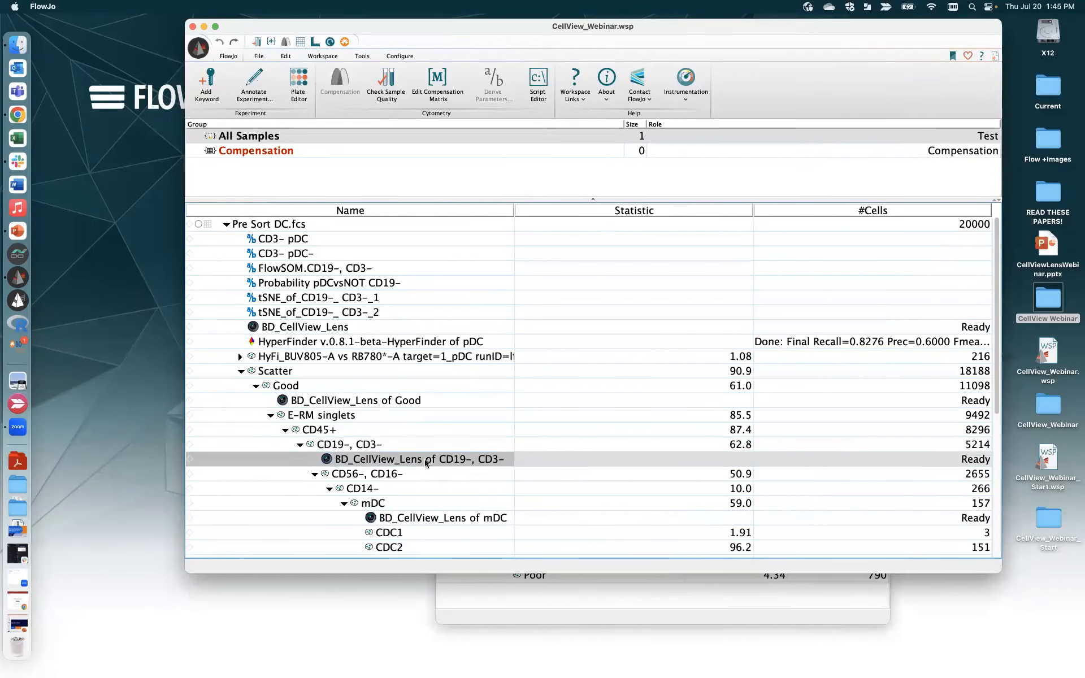
- Enlarge cell 14648 and inspect points on the CD19-, CD3- tSNE plot before closing it
click(426, 463)
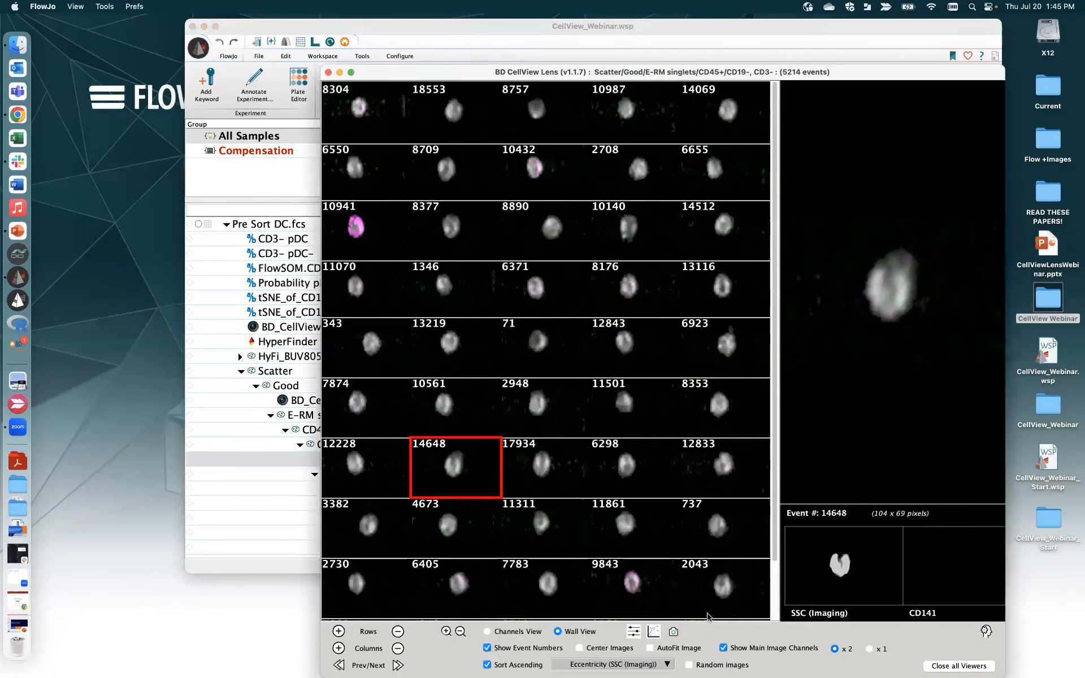
click(654, 632)
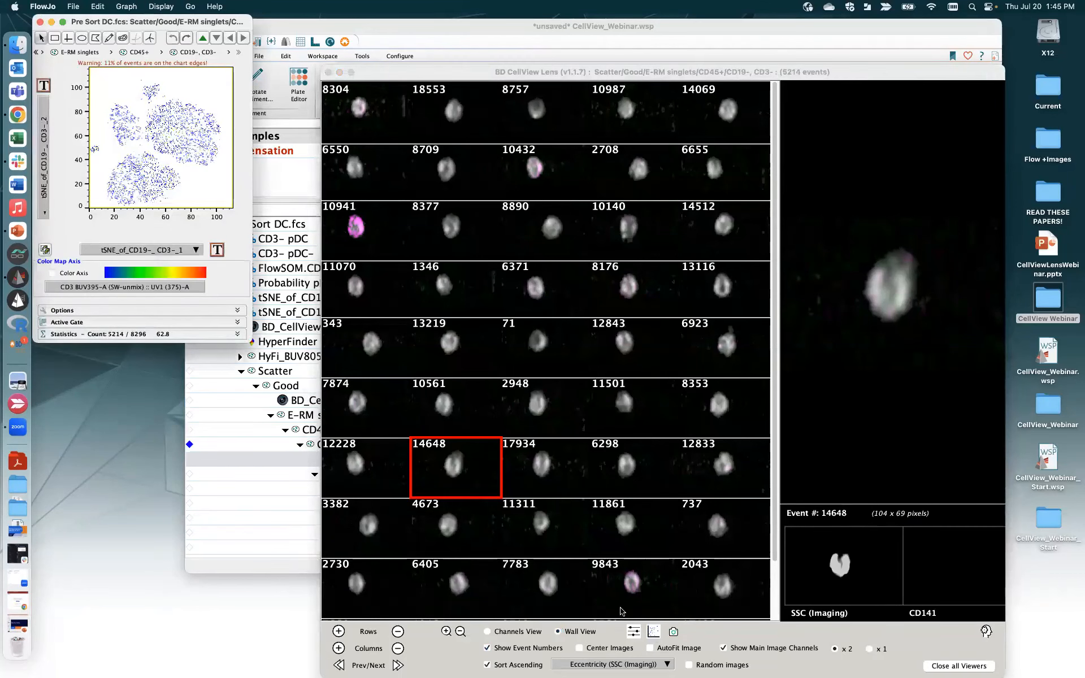
mouse_move(153, 164)
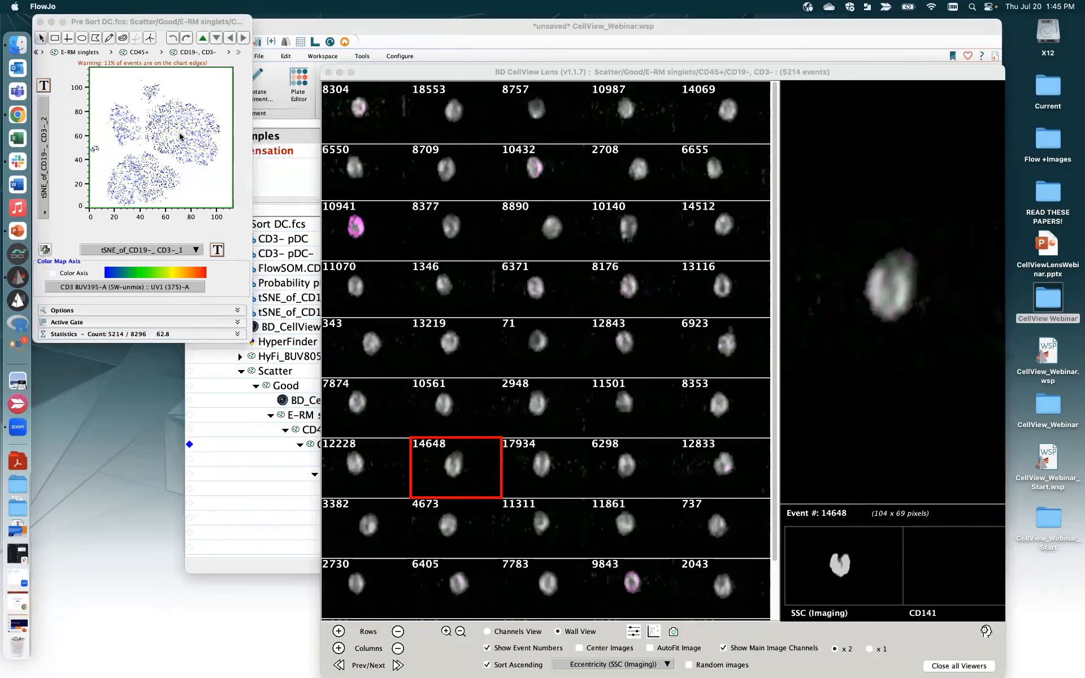
mouse_move(190, 134)
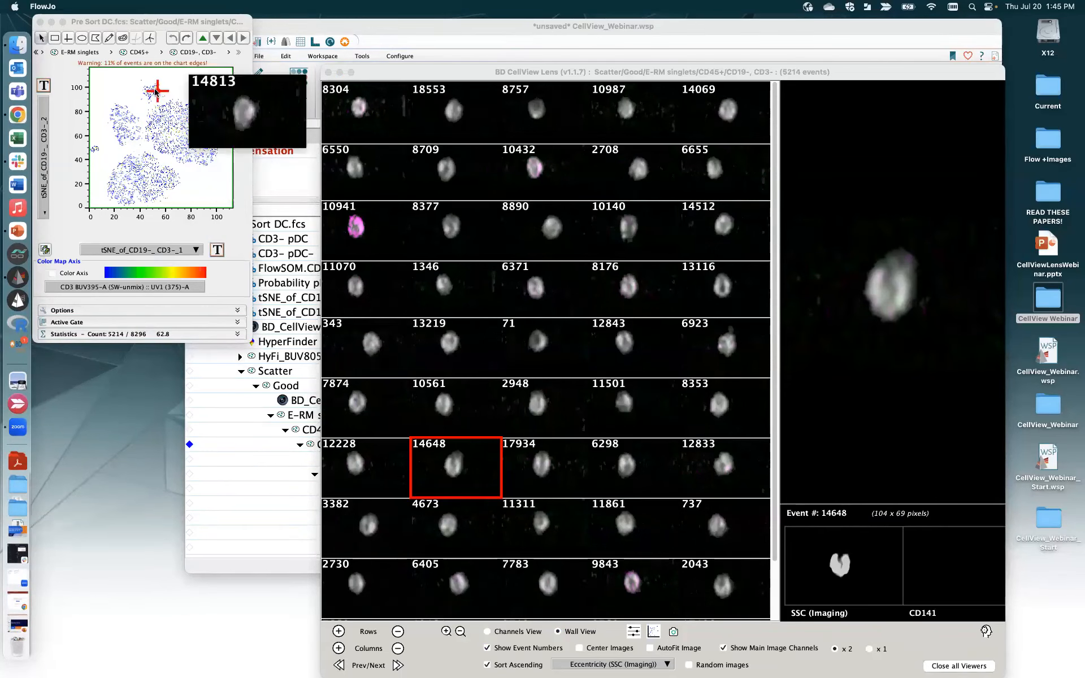
mouse_move(95, 148)
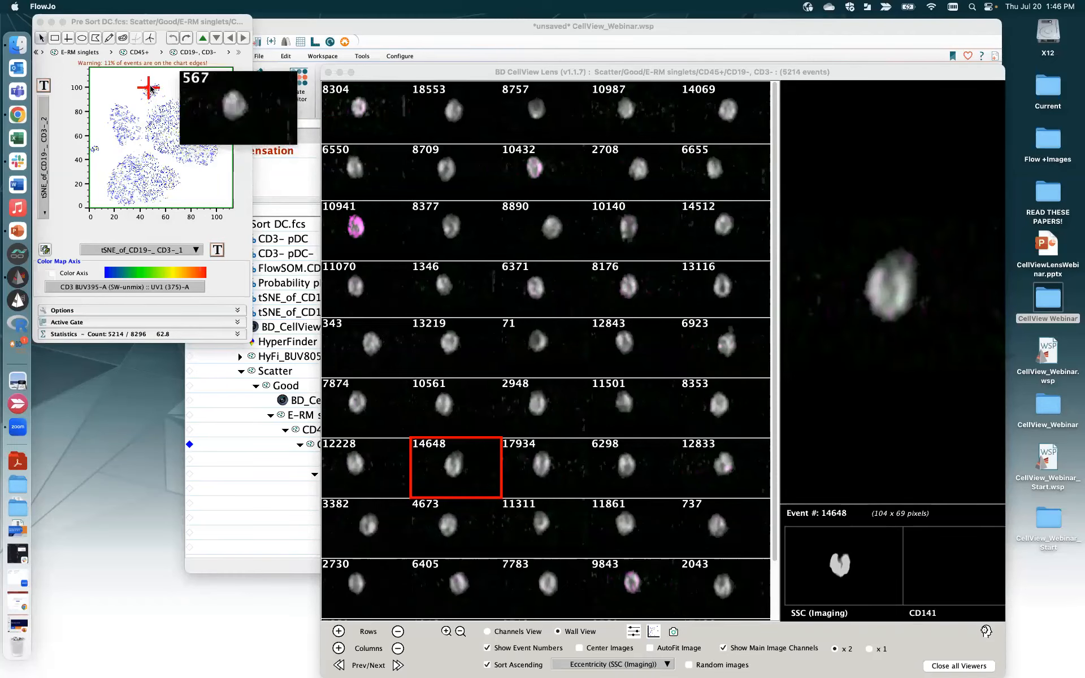
mouse_move(144, 94)
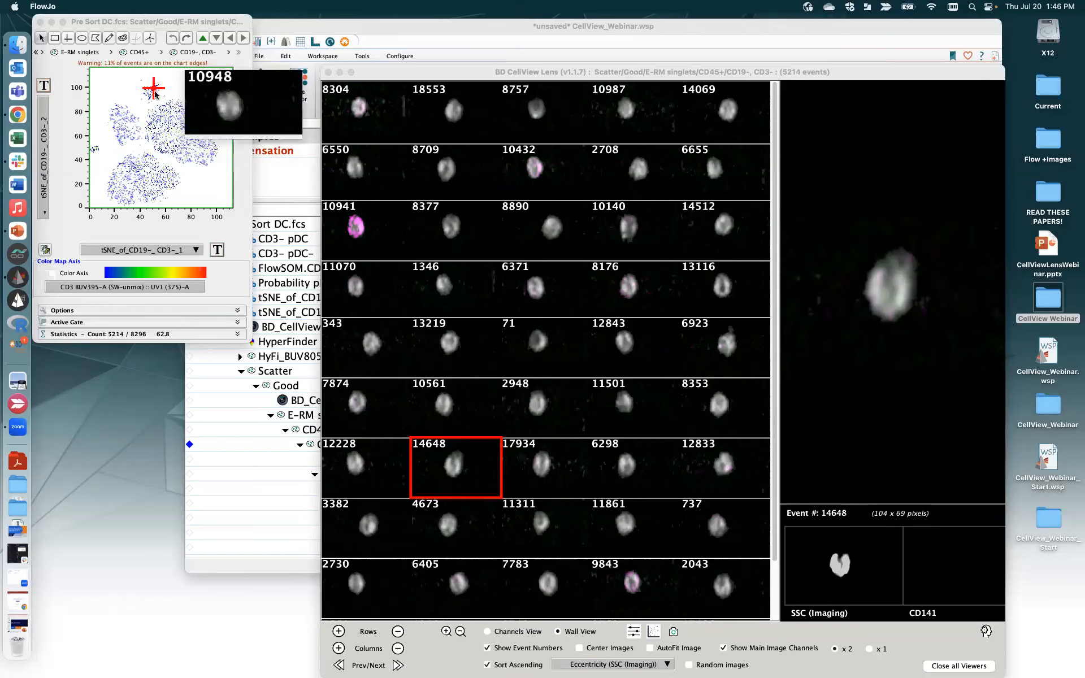
click(40, 22)
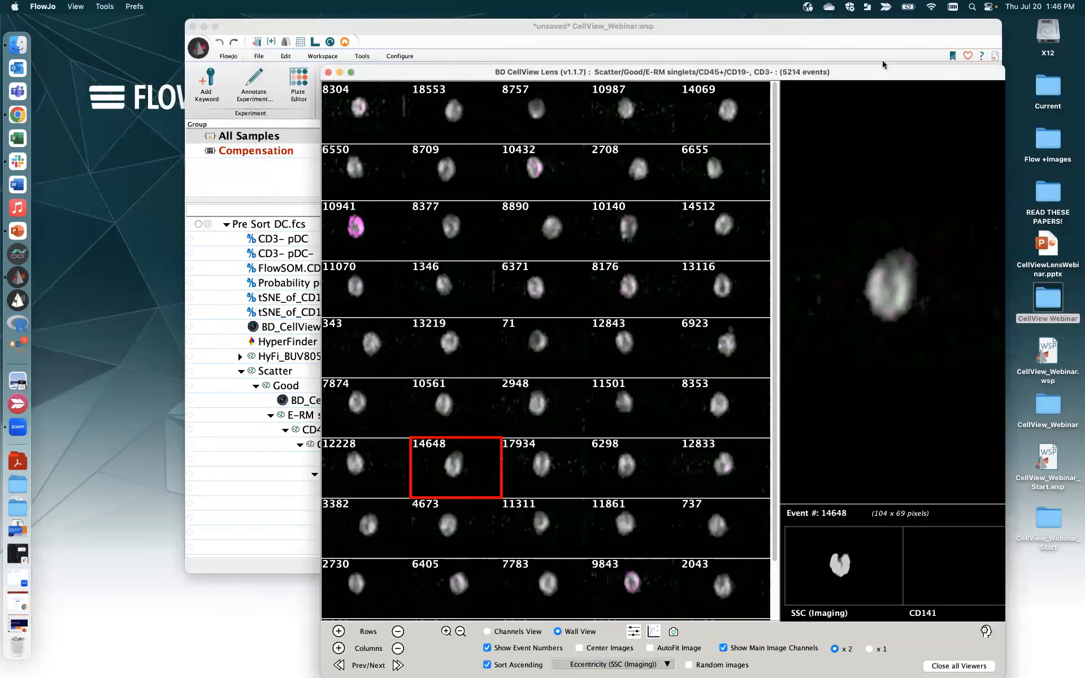
- Close the CD19-, CD3- image gallery, then open and close the saved layout window
click(328, 72)
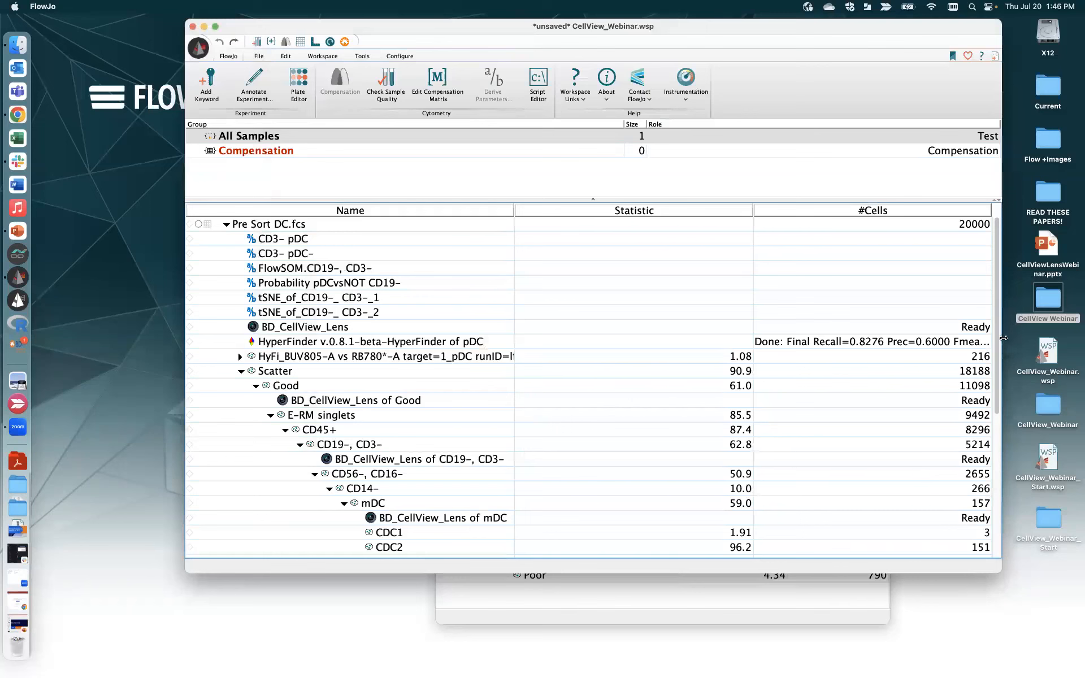
drag(998, 364, 1003, 512)
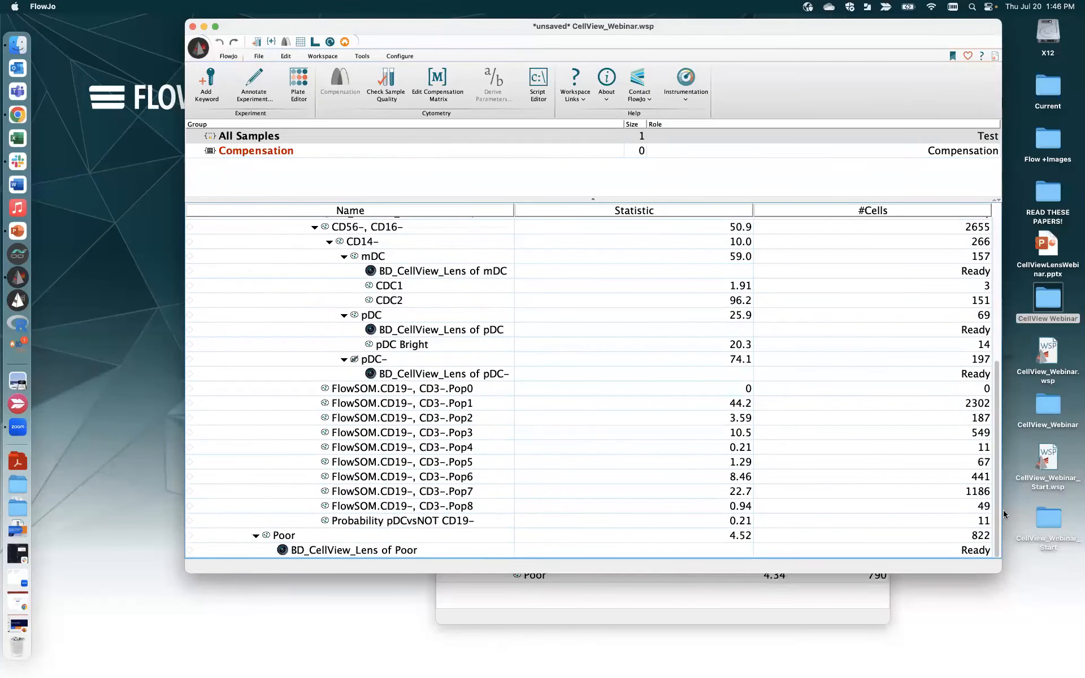
drag(1004, 514, 993, 370)
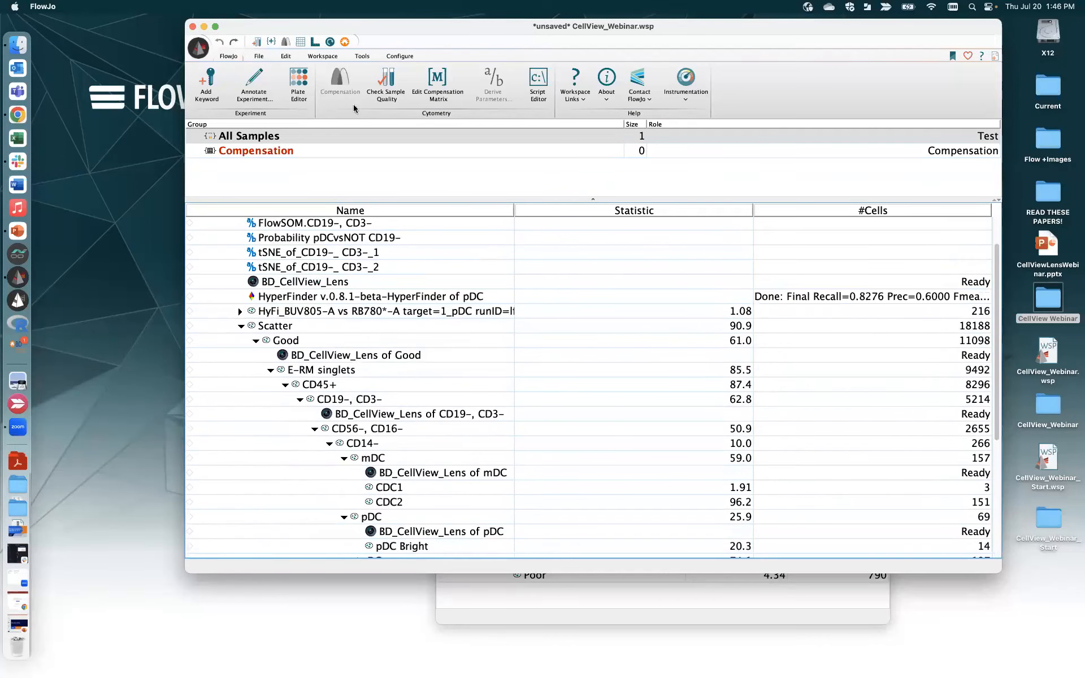
drag(228, 41, 204, 60)
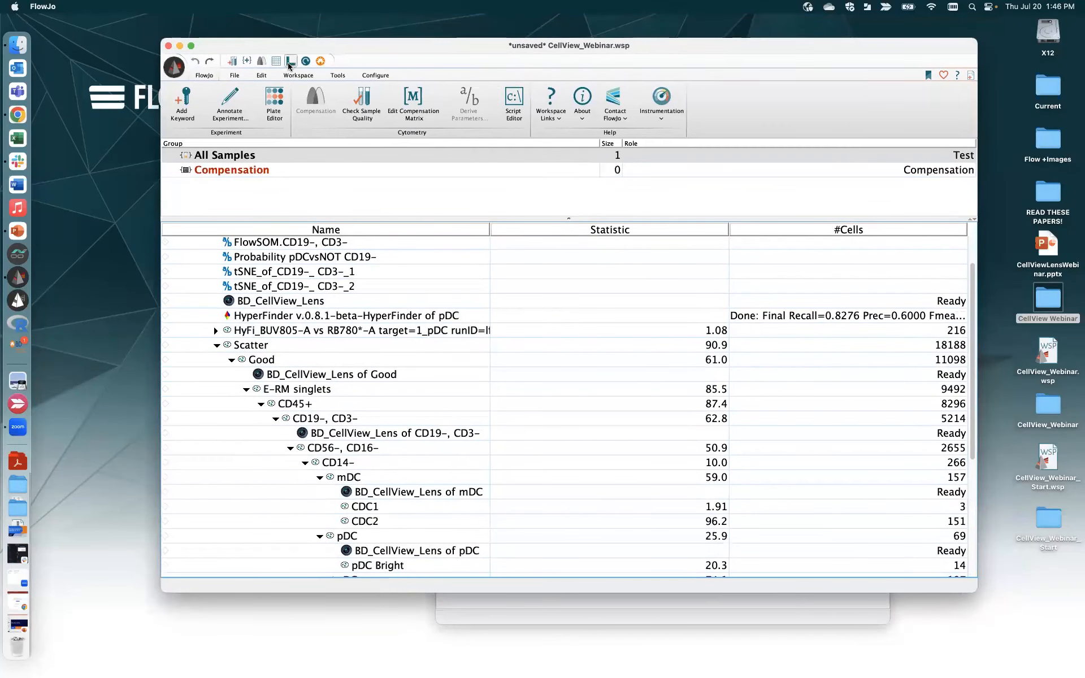
click(290, 60)
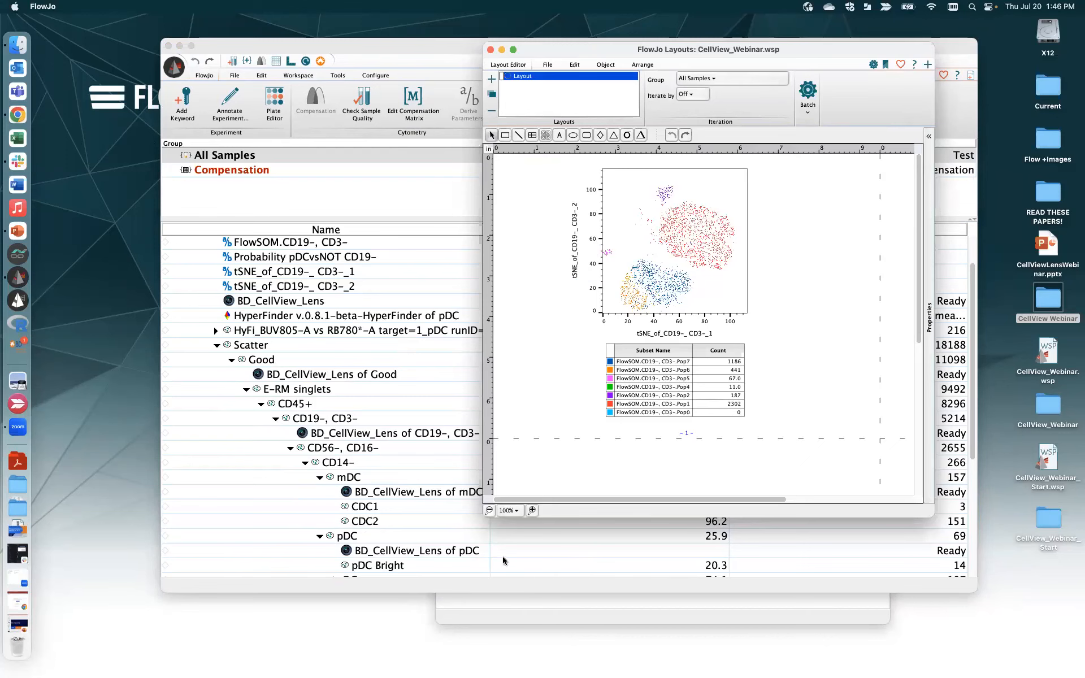
drag(839, 50, 861, 65)
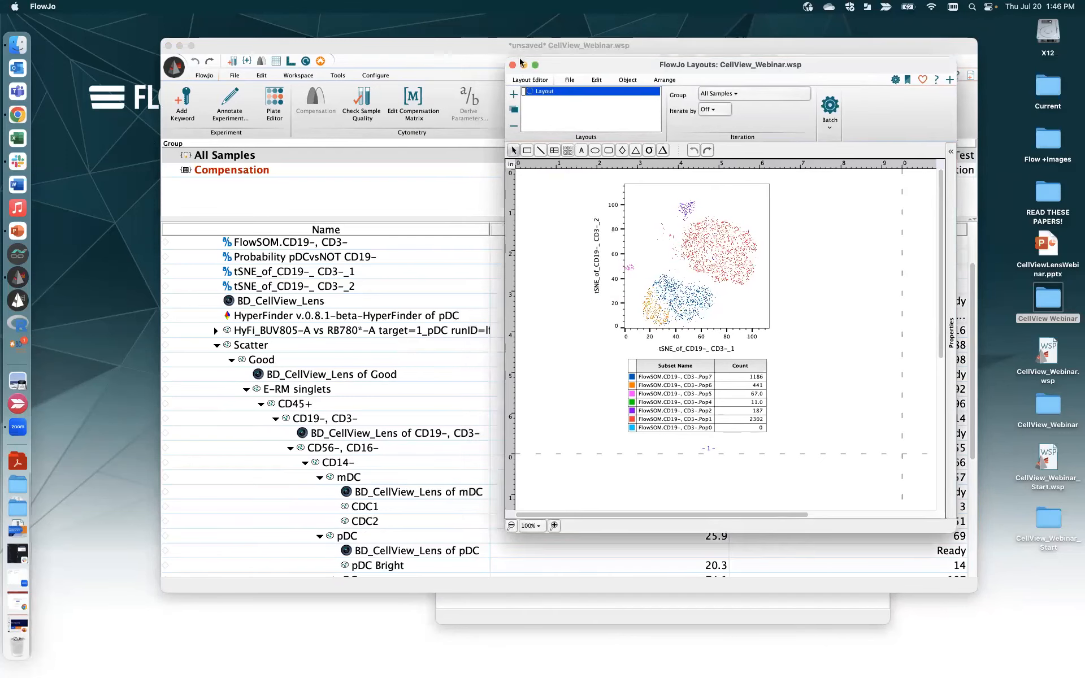
click(523, 65)
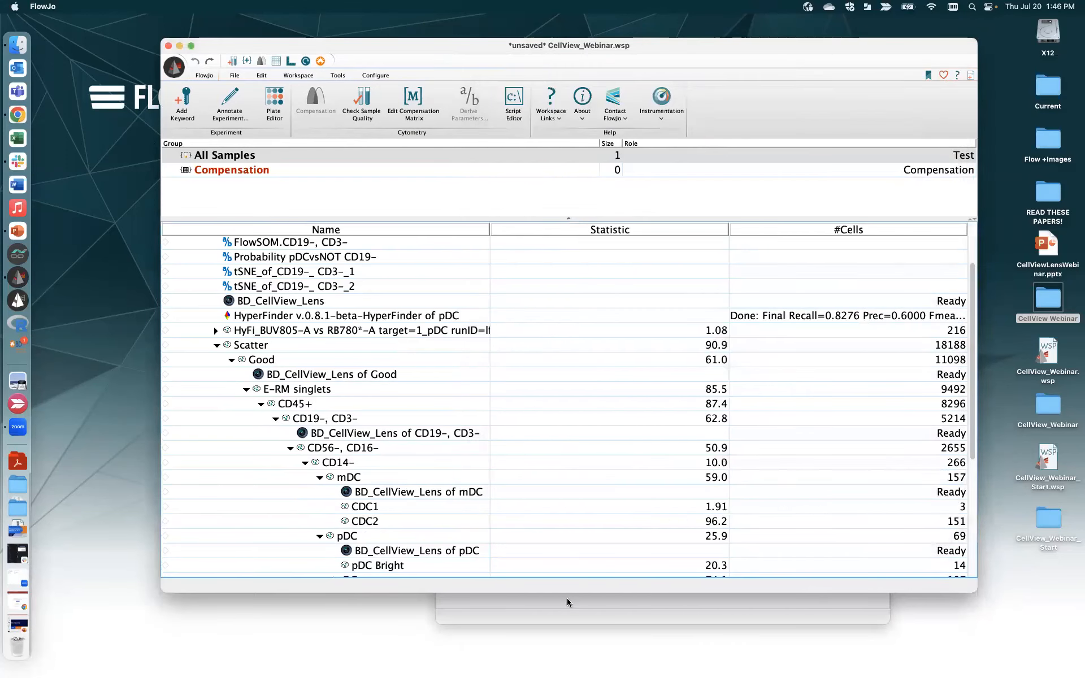
- Enlarge the workspace, select Pre Sort DC.fcs and show the Workspace tab's population tools
drag(572, 593, 583, 661)
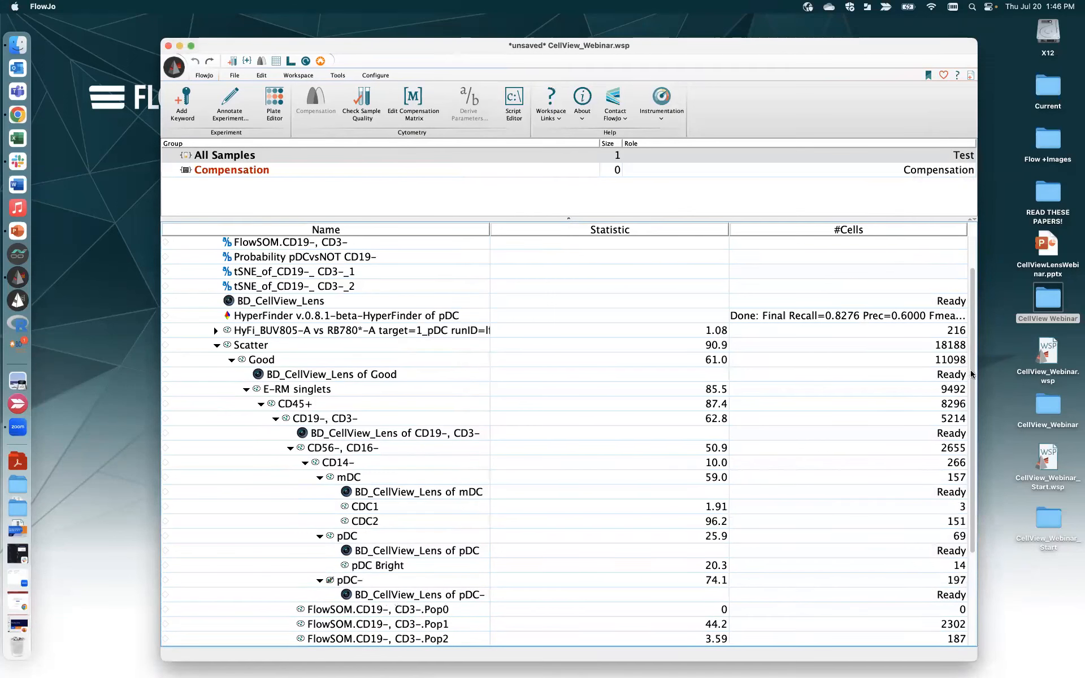
scroll(971, 413, down, 5)
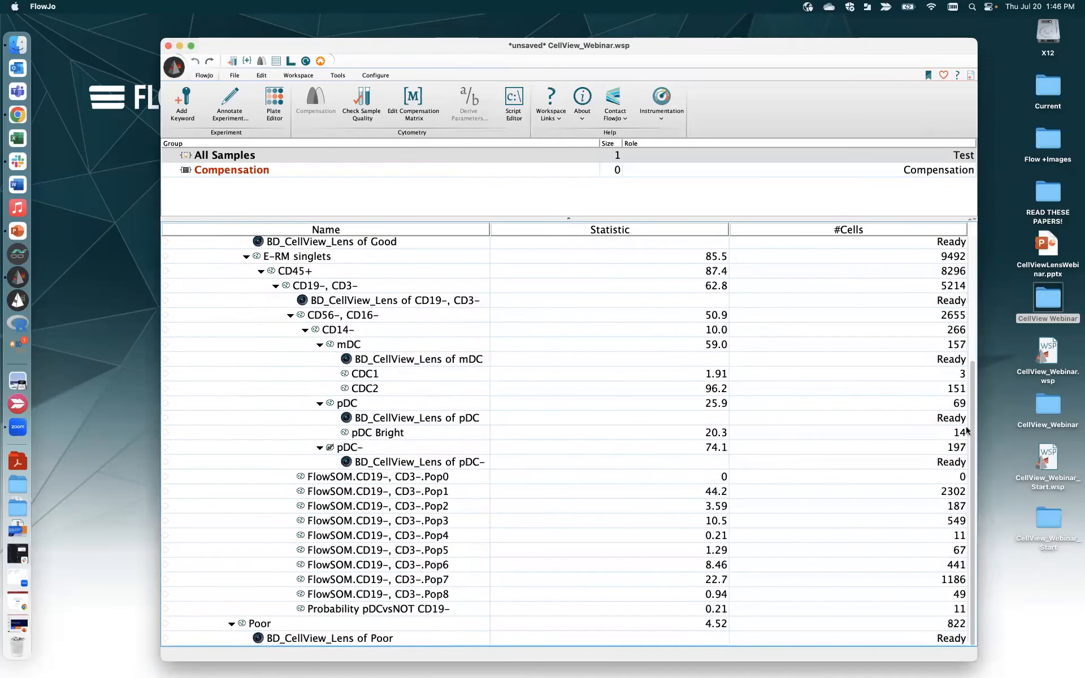
scroll(970, 435, up, 6)
click(238, 240)
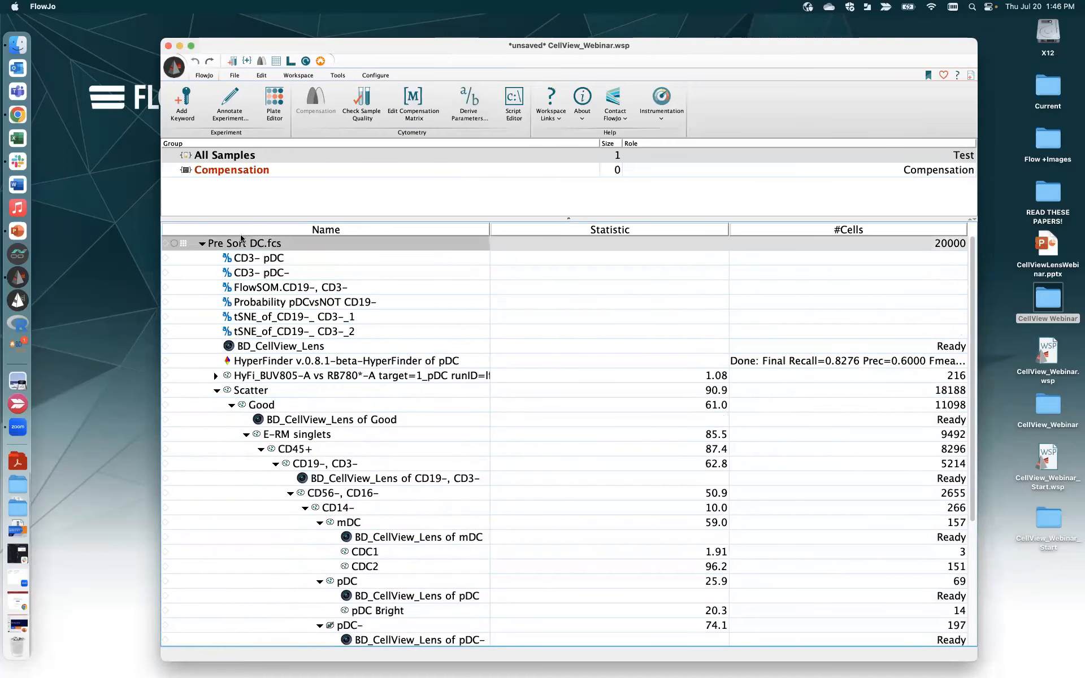
click(291, 76)
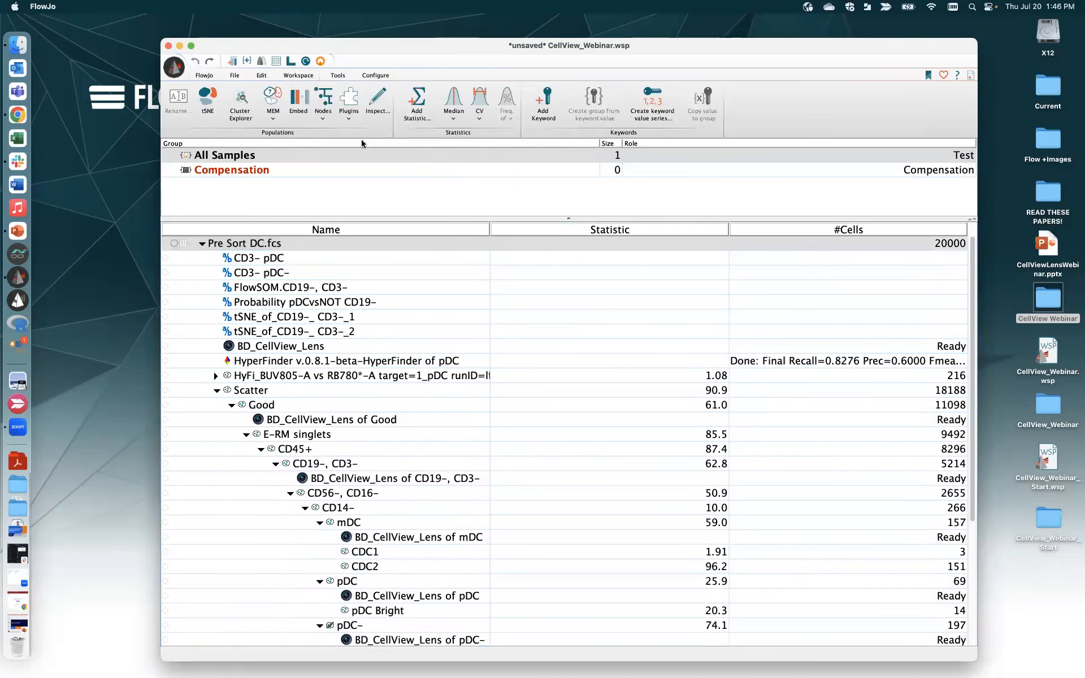
- Launch the HyperFinder plugin from Plugins and acknowledge the 'No population selected' notice
click(349, 116)
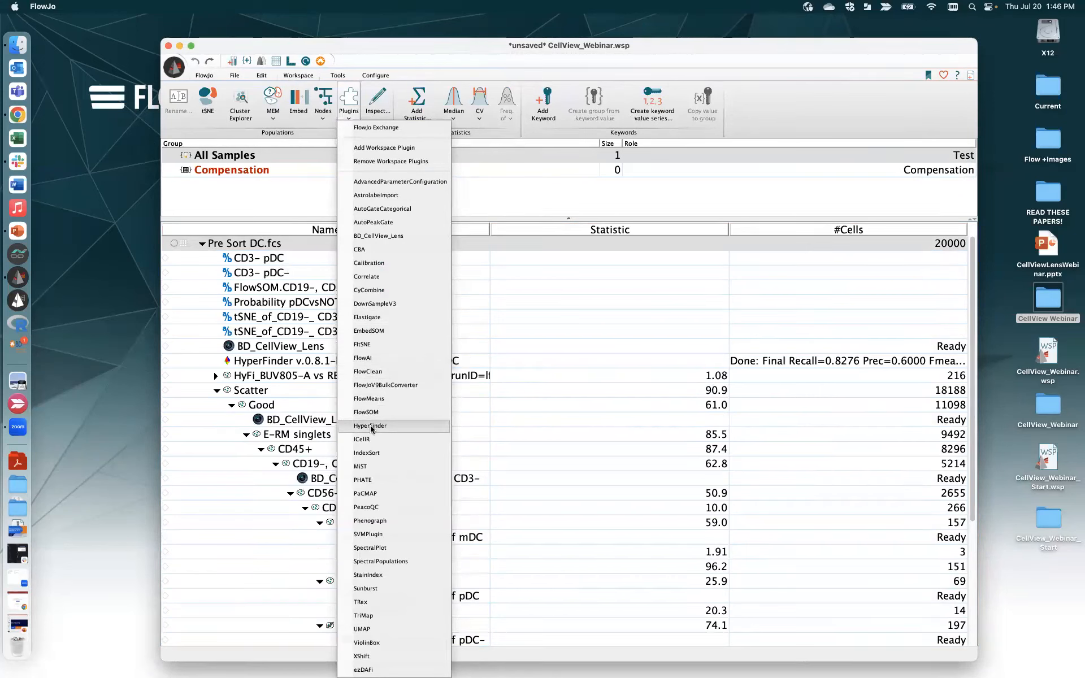
click(370, 427)
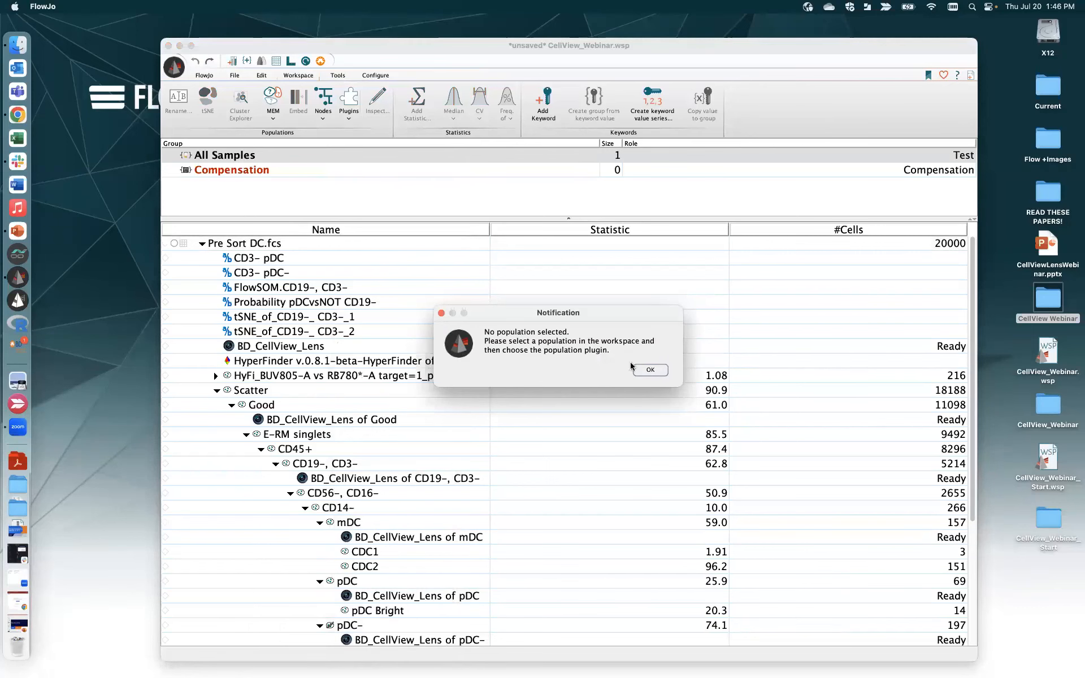
click(650, 370)
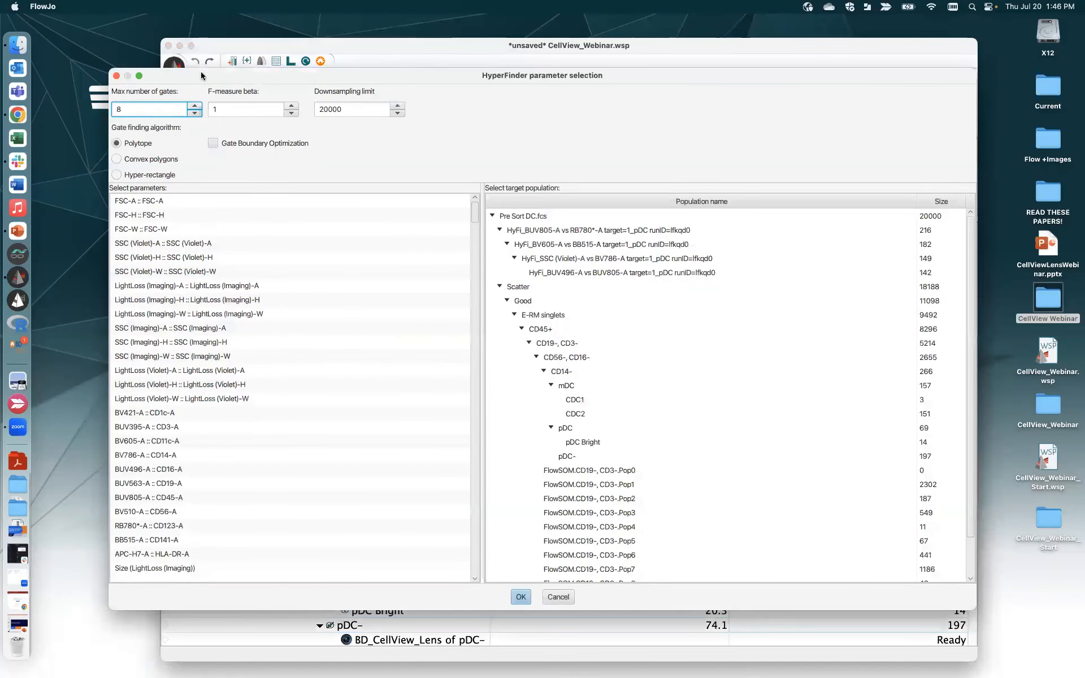
- Select SSC (Violet)-A, both LightLoss parameters and the CD1c through HLA-DR marker channels
drag(206, 74, 275, 72)
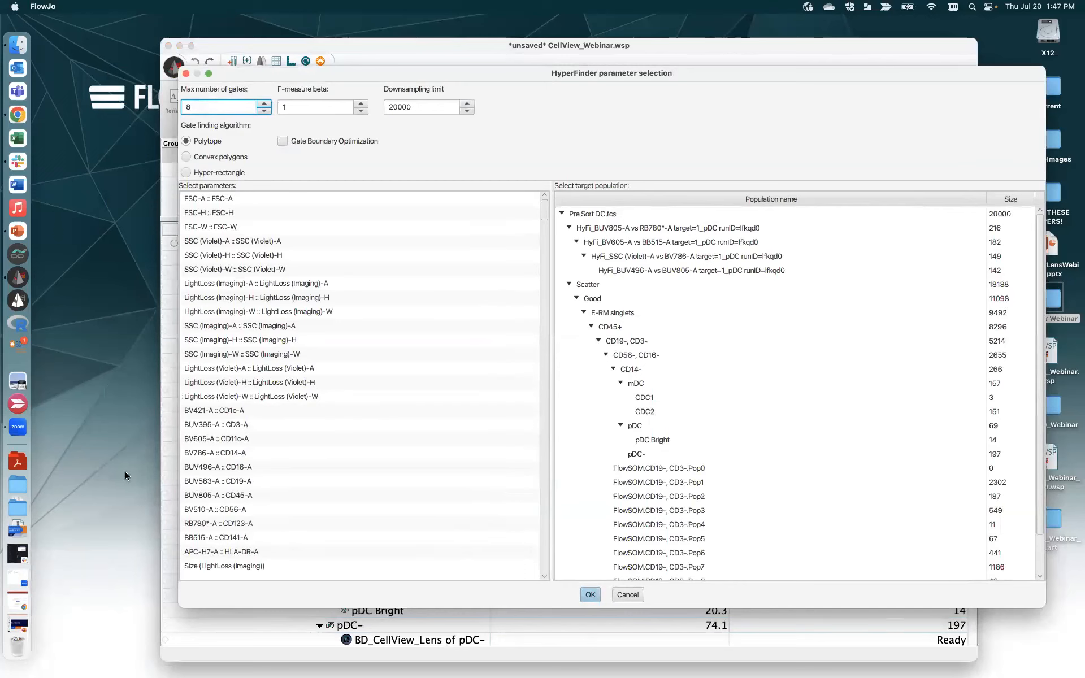
click(285, 241)
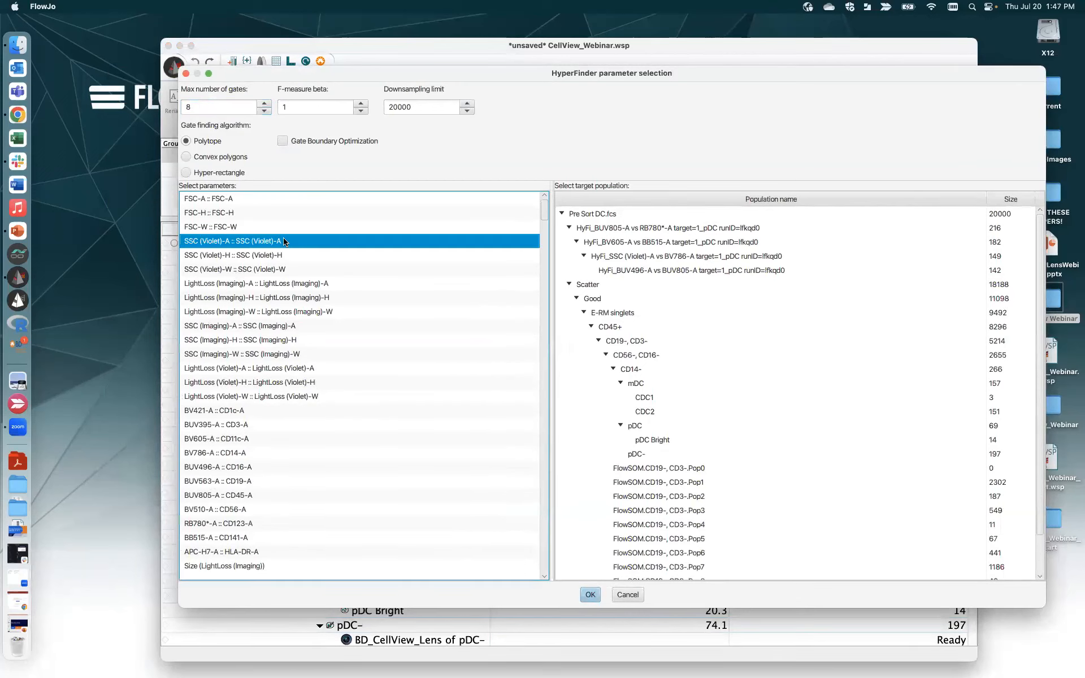
super+click(307, 284)
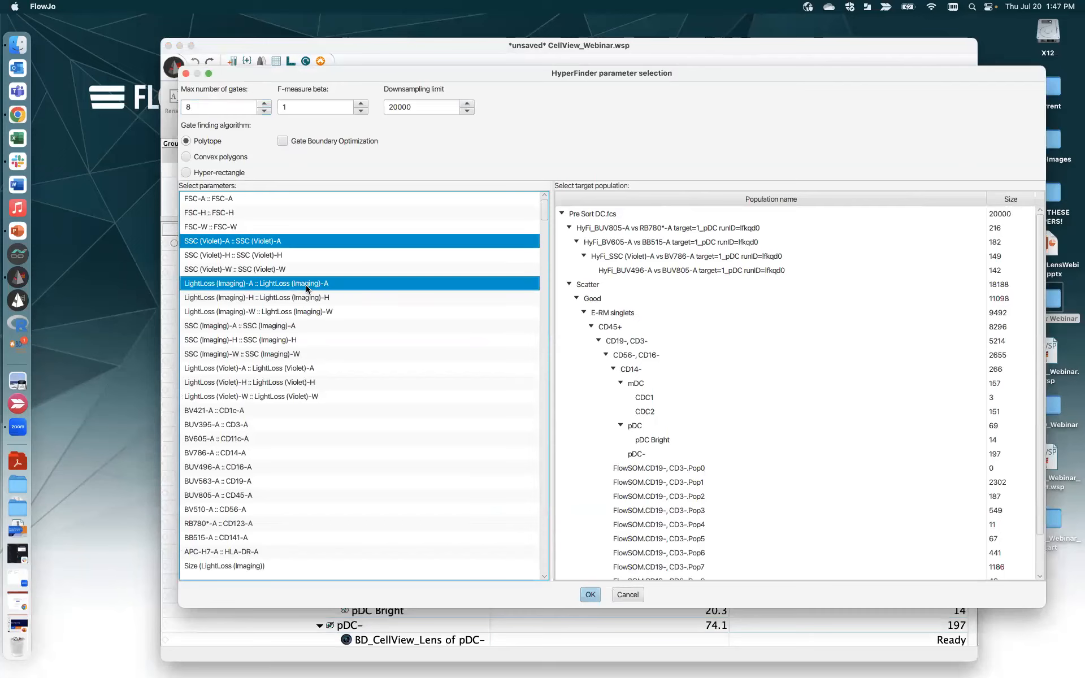
super+click(311, 372)
super+click(252, 412)
super+click(247, 425)
super+click(247, 439)
super+click(246, 452)
super+click(246, 467)
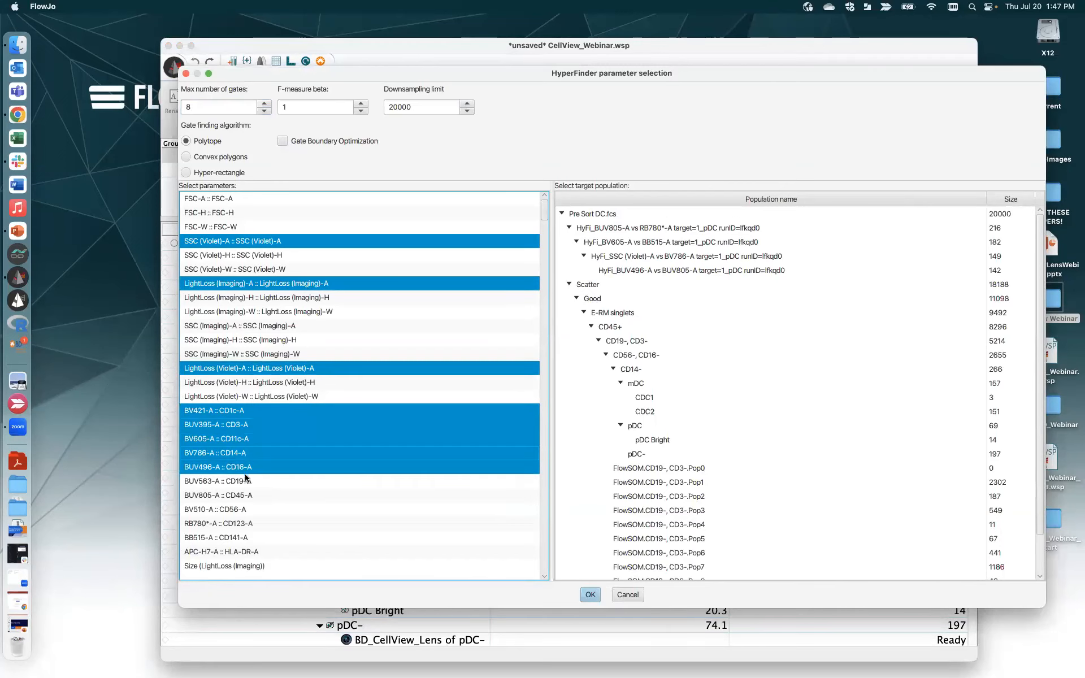
super+click(247, 481)
super+click(246, 495)
super+click(245, 511)
super+click(247, 524)
super+click(247, 538)
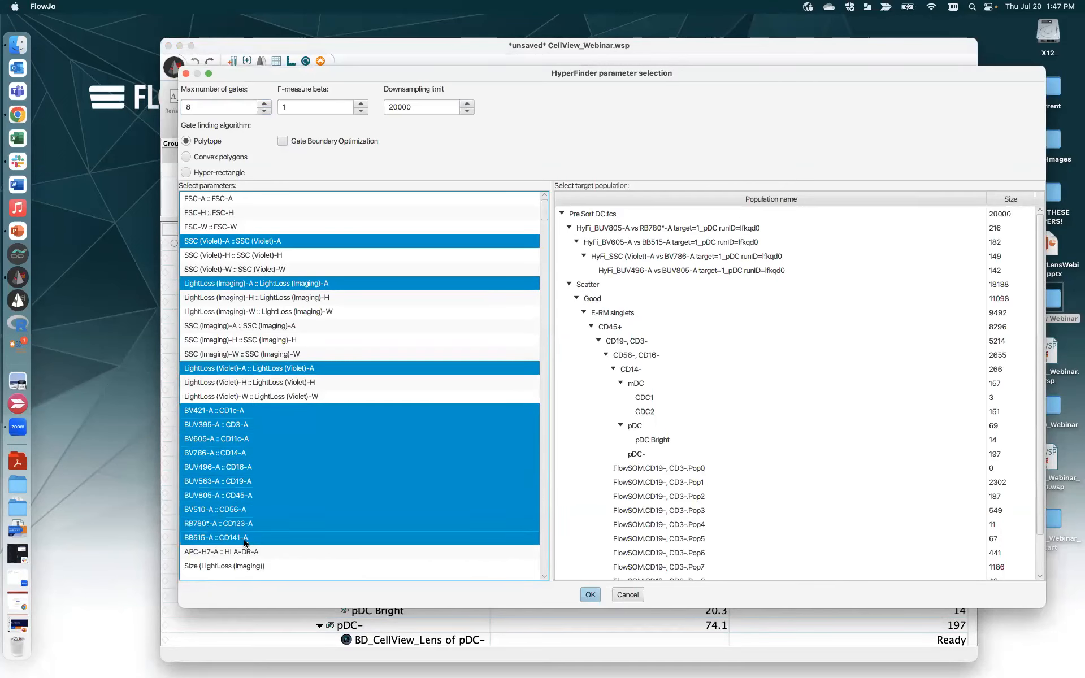
super+click(246, 552)
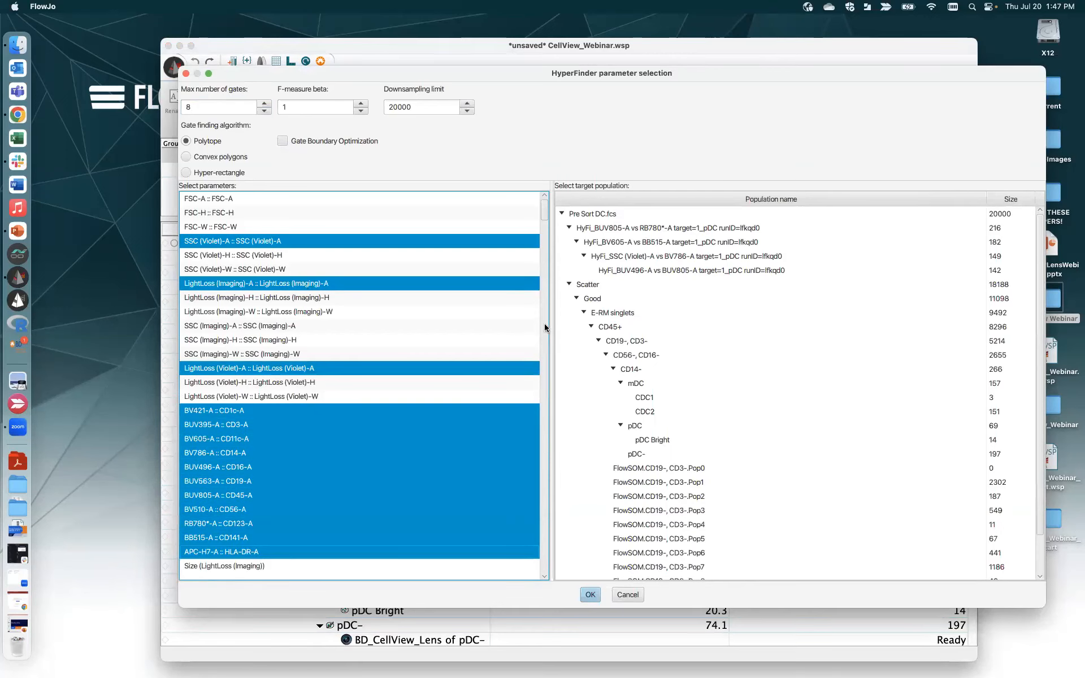
- Add CD141/CD123 axis moments, Center of Mass Y, Max and Total Intensity, plus CD141 Eccentricity
scroll(543, 425, down, 15)
scroll(543, 425, down, 10)
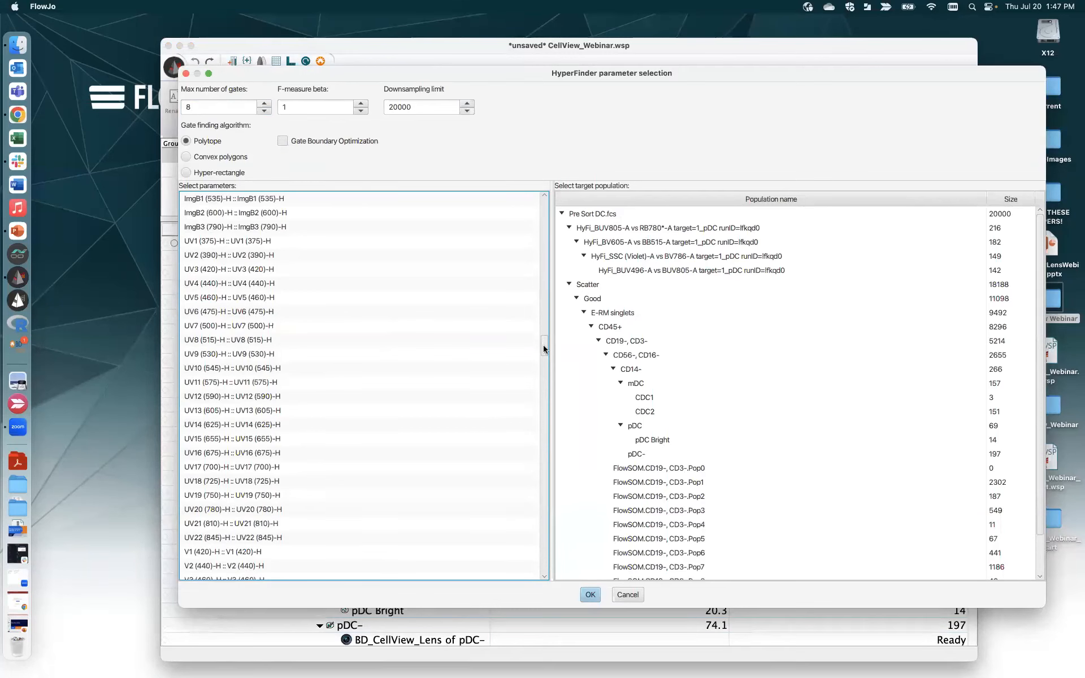
drag(540, 331, 542, 234)
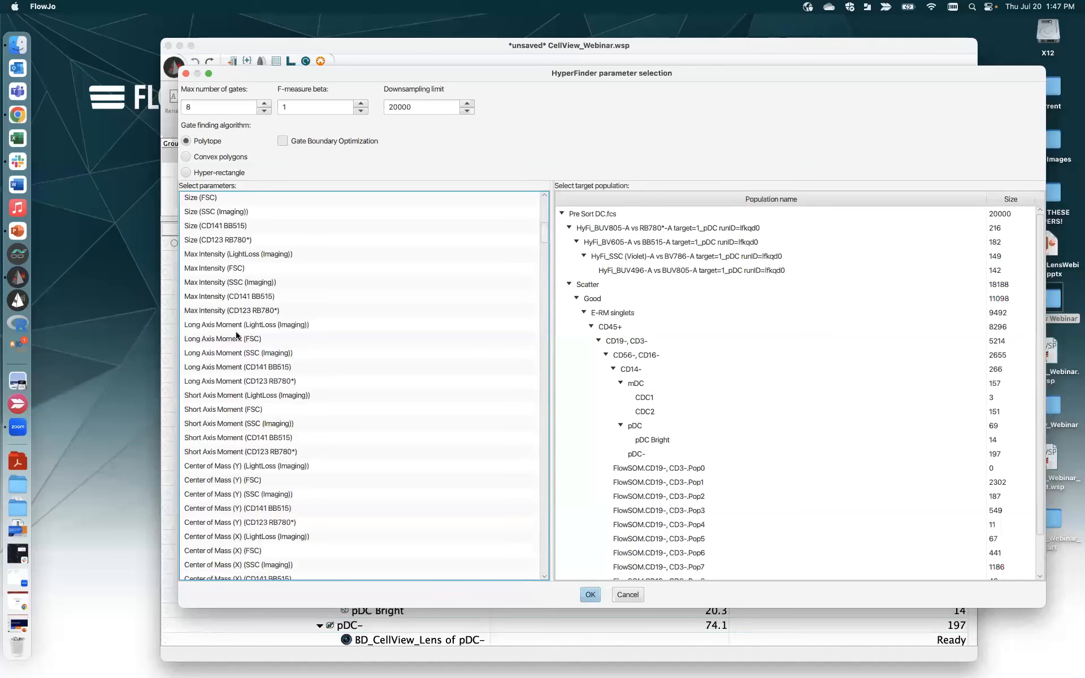
super+click(288, 368)
super+click(280, 377)
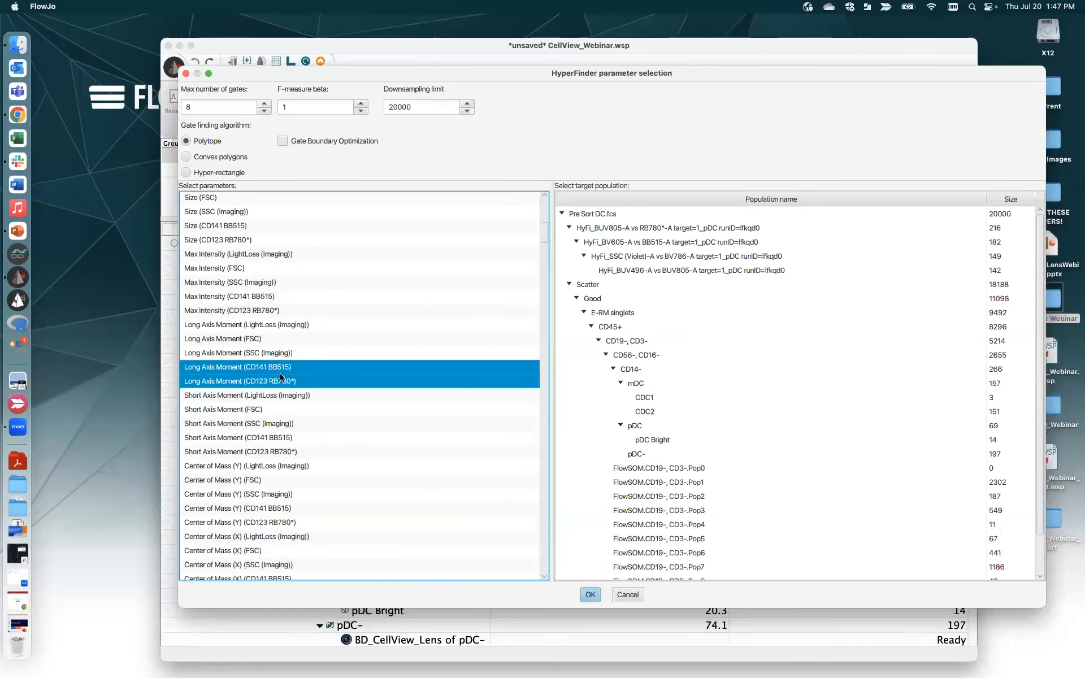
super+click(278, 439)
super+click(277, 452)
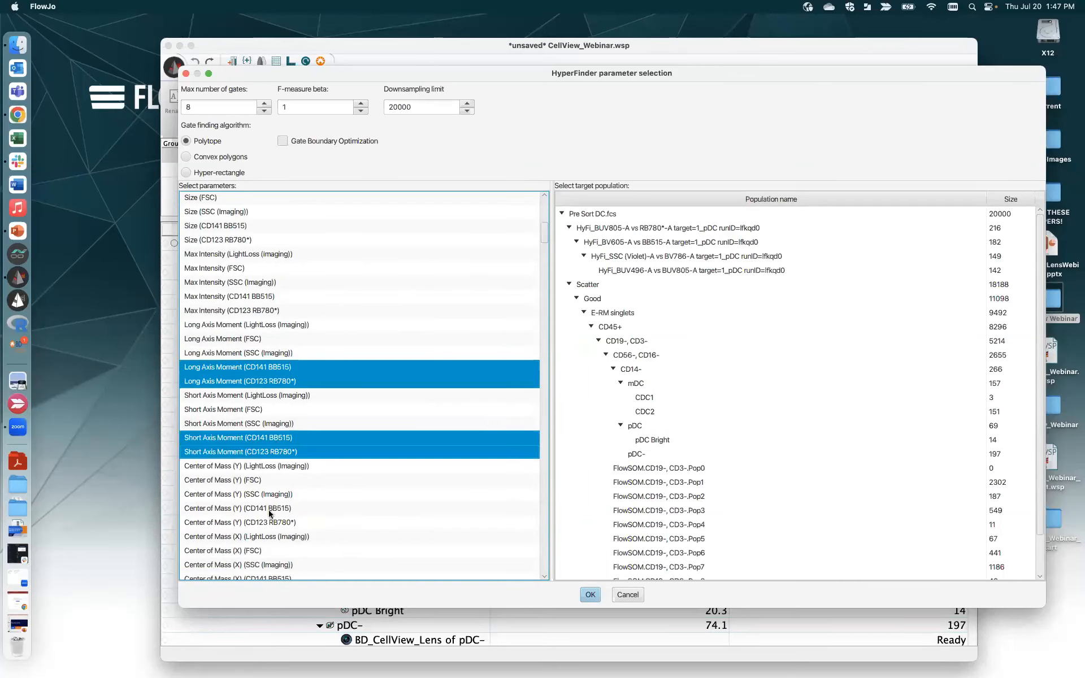
super+click(272, 509)
super+click(271, 522)
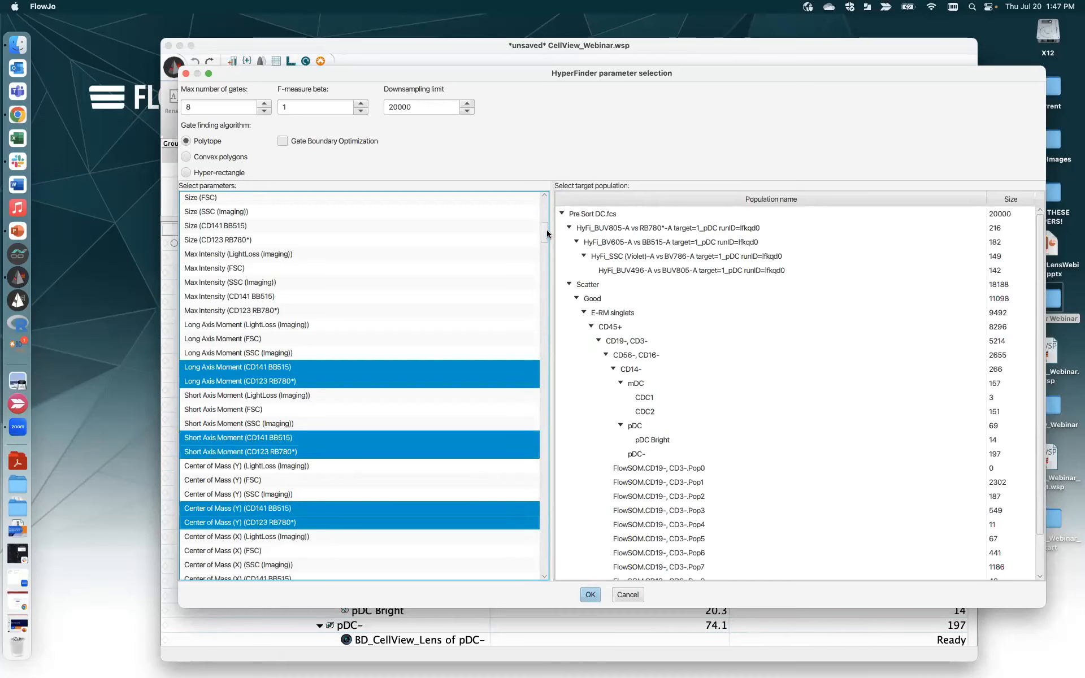
drag(546, 234, 546, 234)
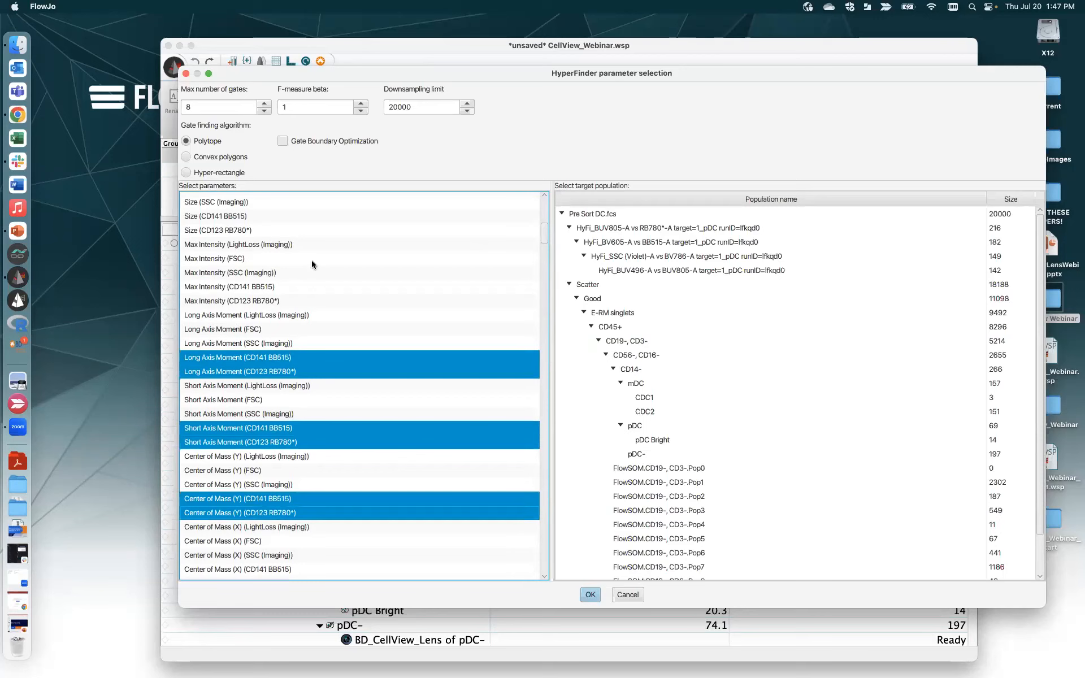
super+click(269, 286)
super+click(270, 301)
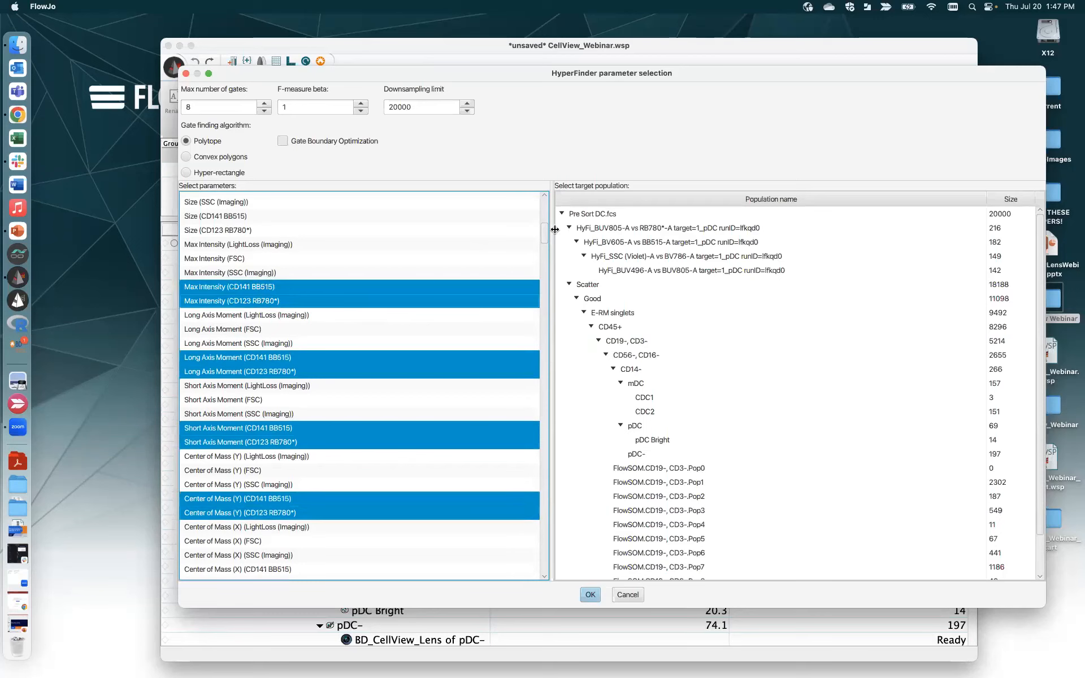
drag(546, 233, 547, 248)
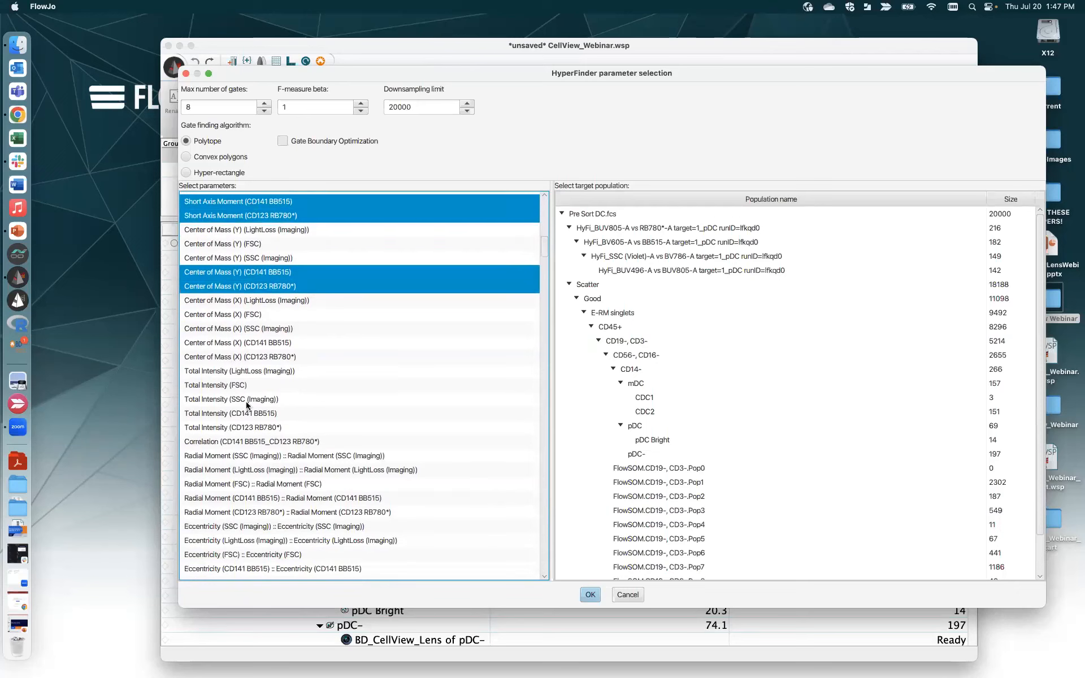
super+click(266, 413)
super+click(262, 427)
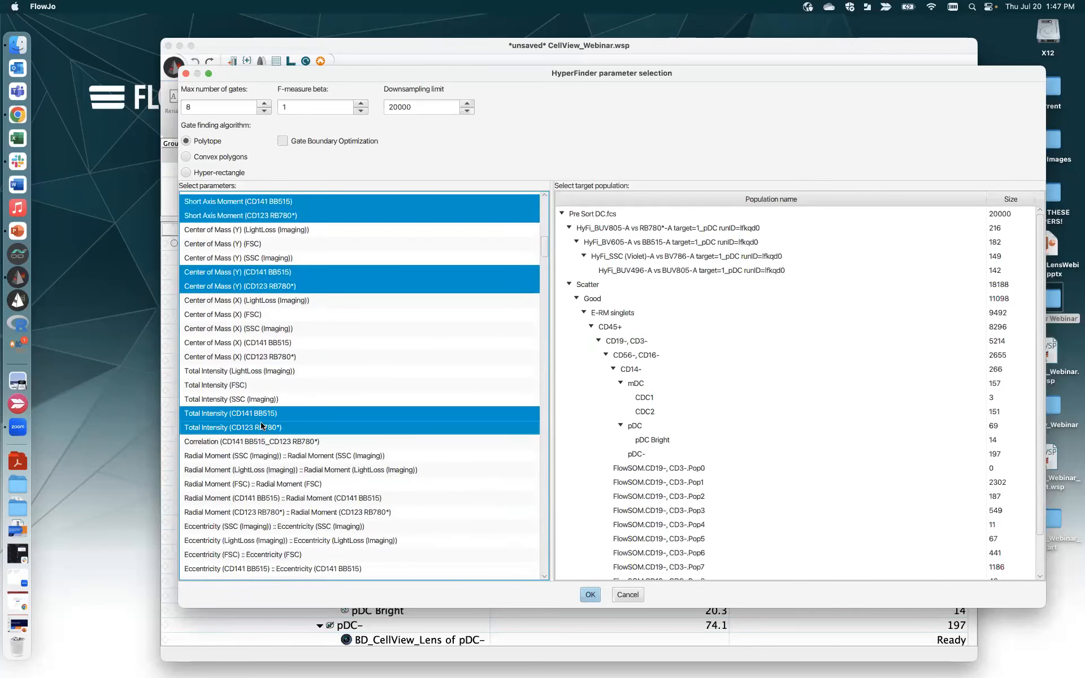
super+click(361, 569)
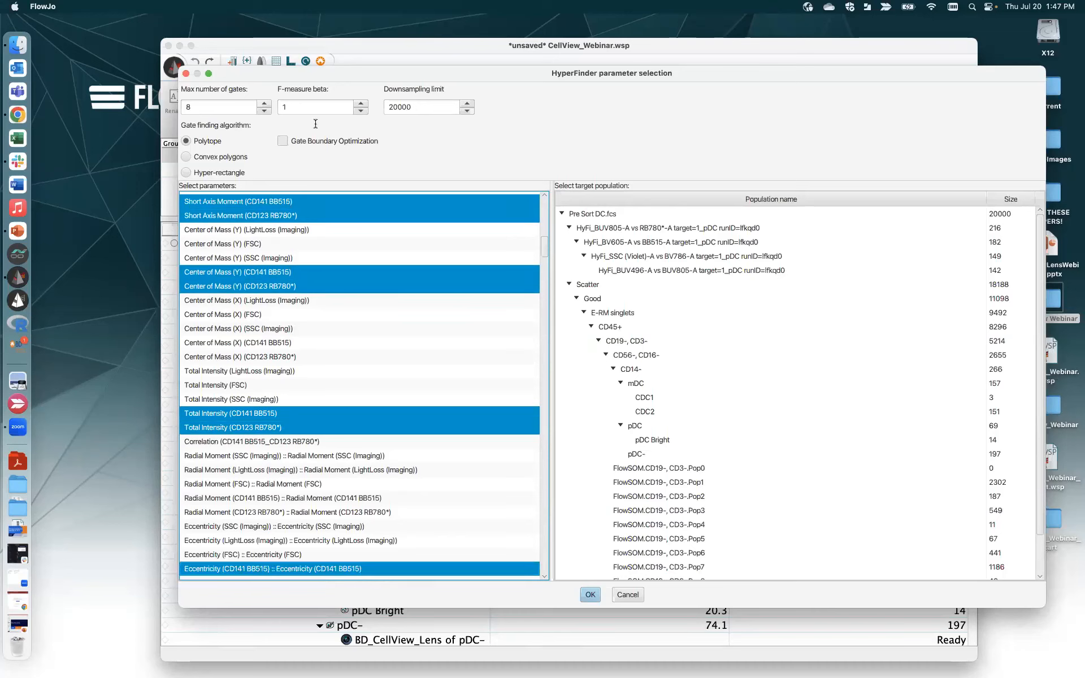
- Use convex polygon gates with boundary optimization, target FlowSOM.CD19-, CD3-.Pop5, and run
click(187, 157)
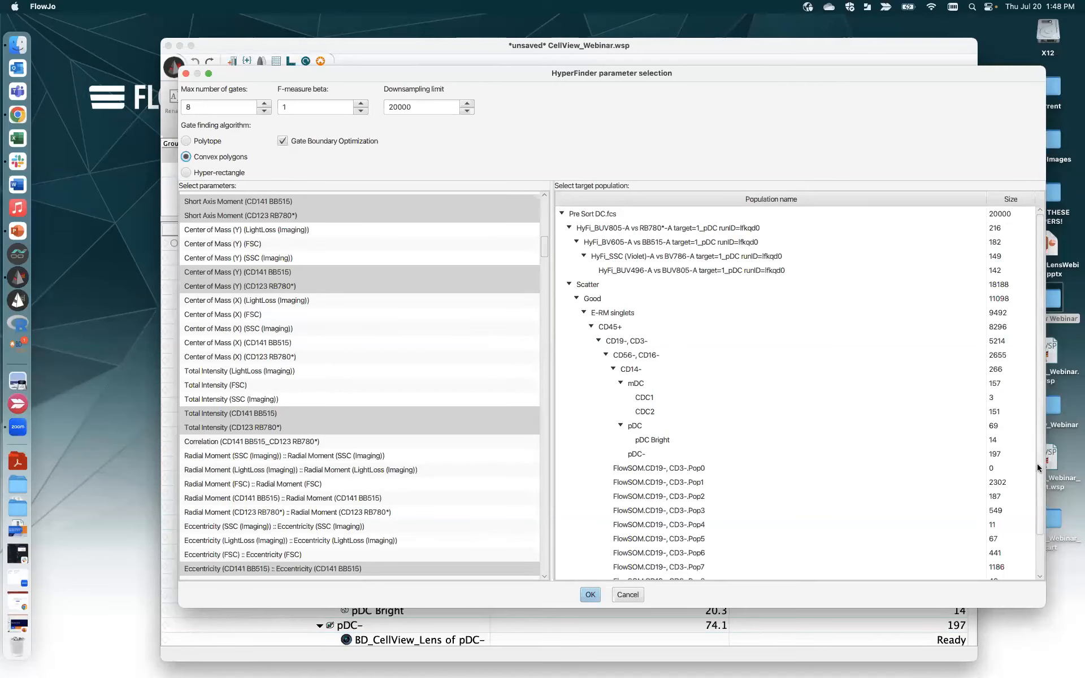
scroll(1037, 506, down, 2)
scroll(1036, 508, down, 2)
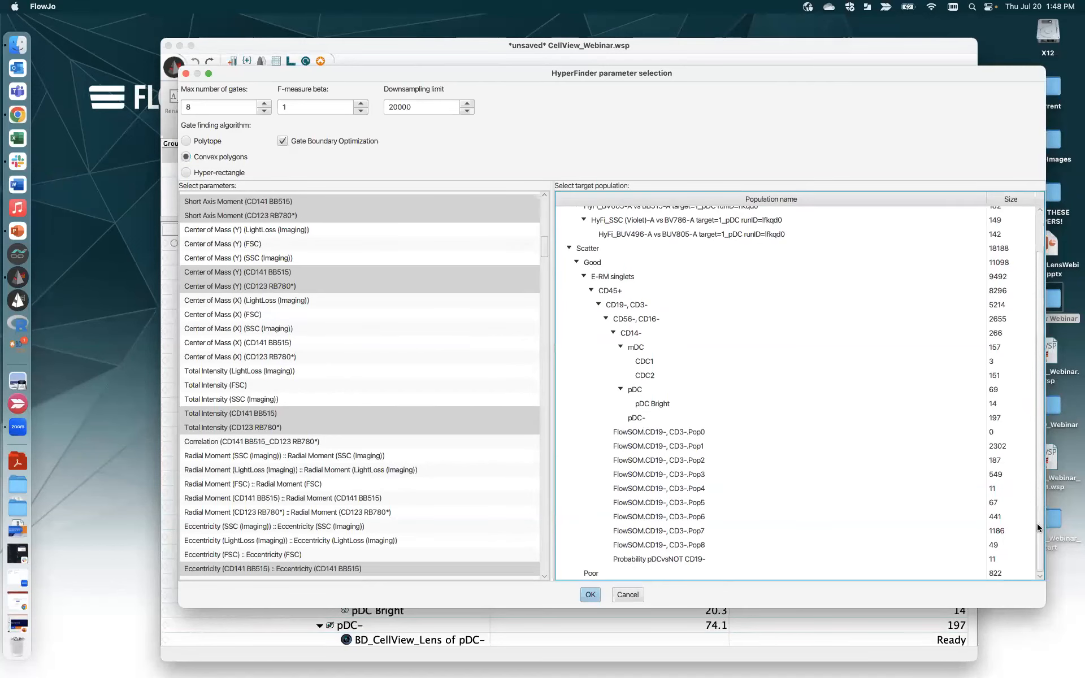
click(691, 503)
click(587, 594)
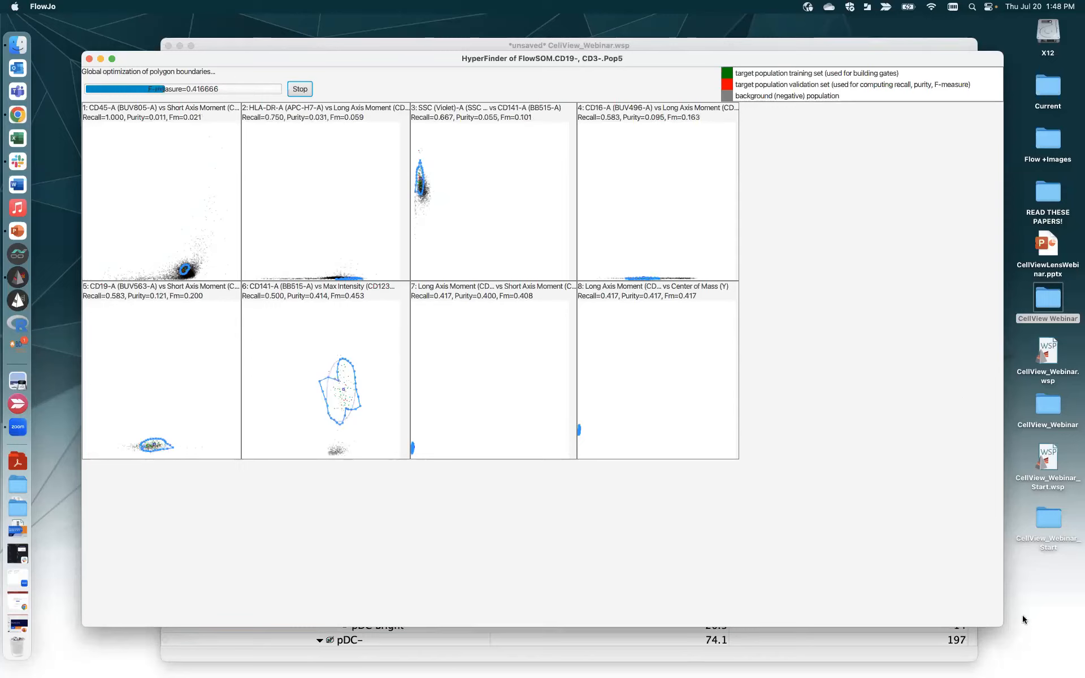
- Shift the HyperFinder results window aside to review the HyFi gates, then close it
drag(1002, 621, 763, 478)
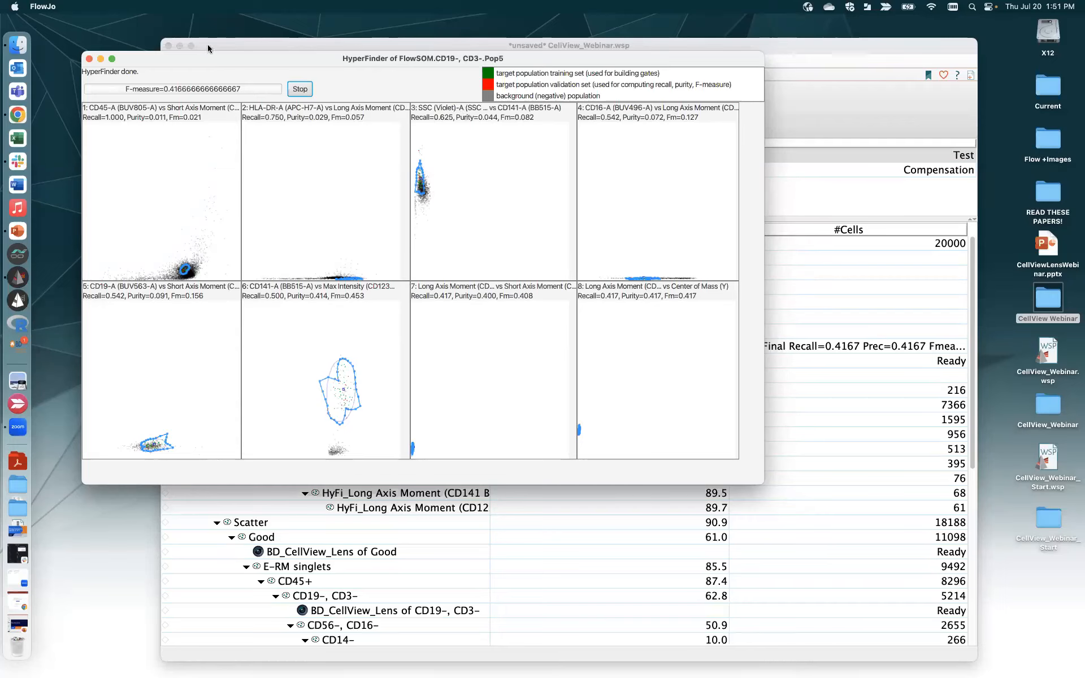
drag(240, 59, 293, 83)
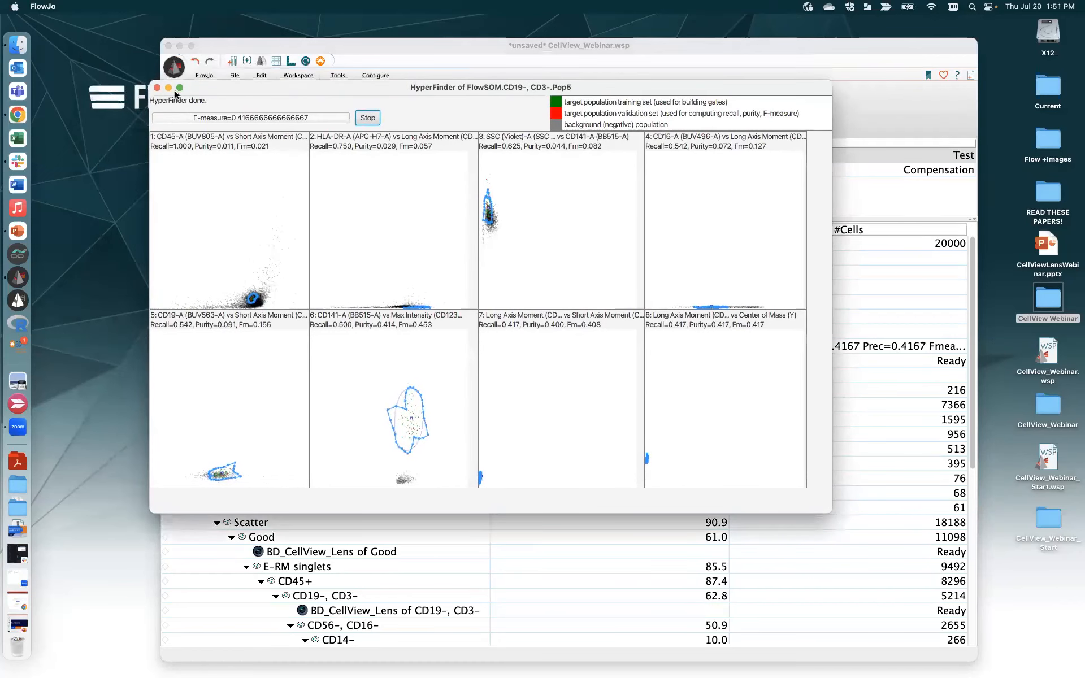
click(157, 88)
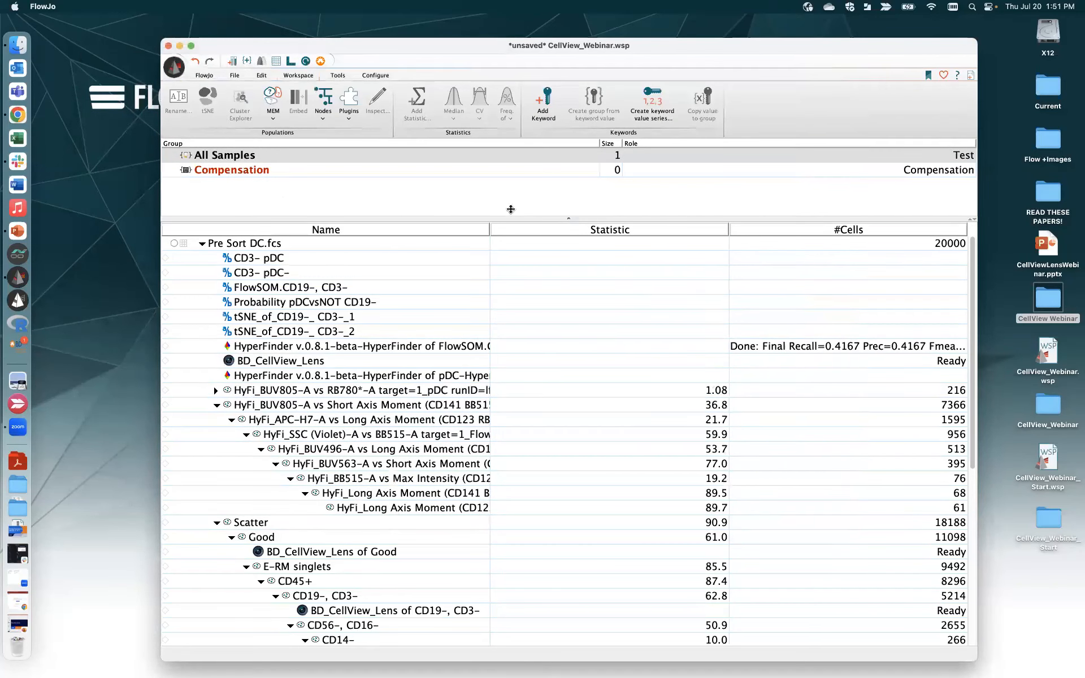
- Widen the workspace Name column so full population names show
drag(490, 228, 574, 229)
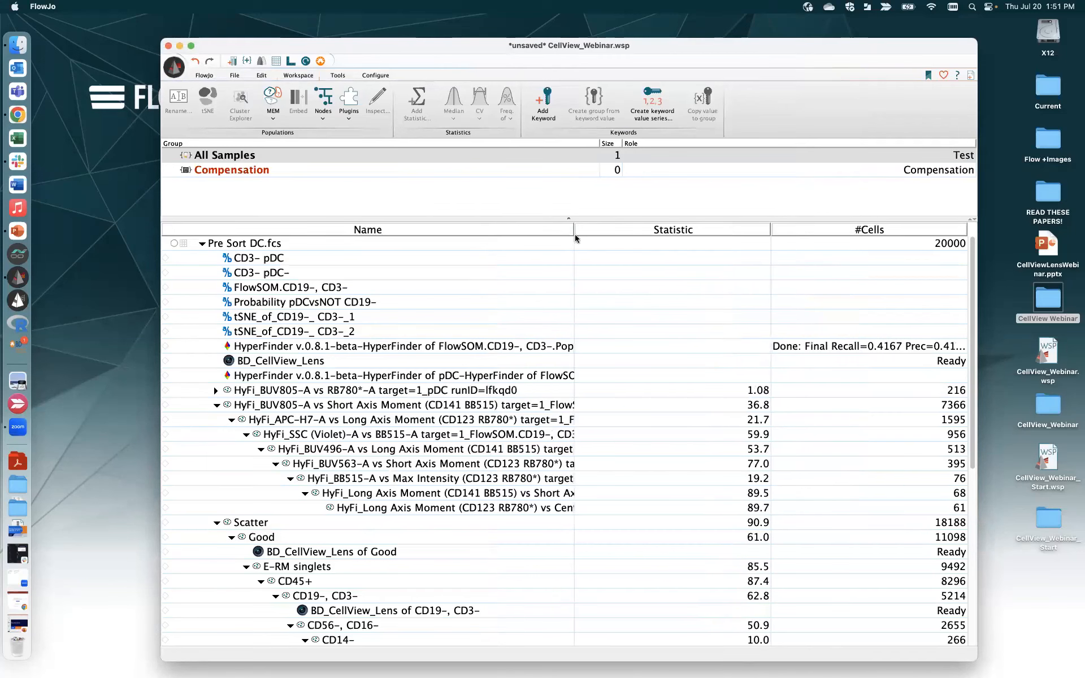
click(173, 68)
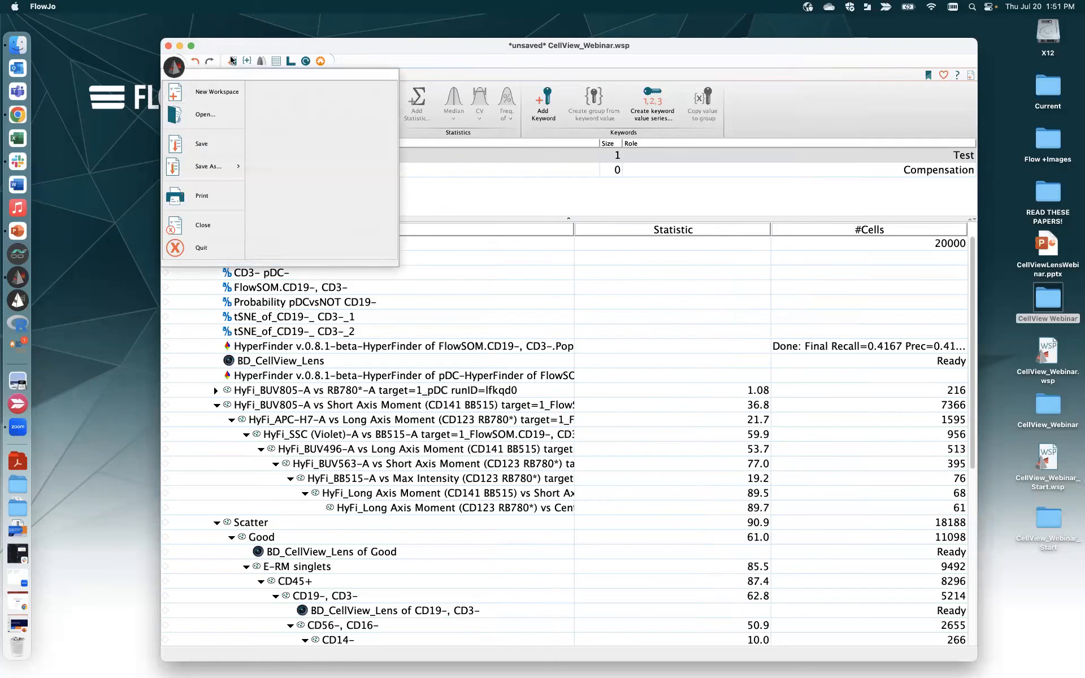
click(492, 290)
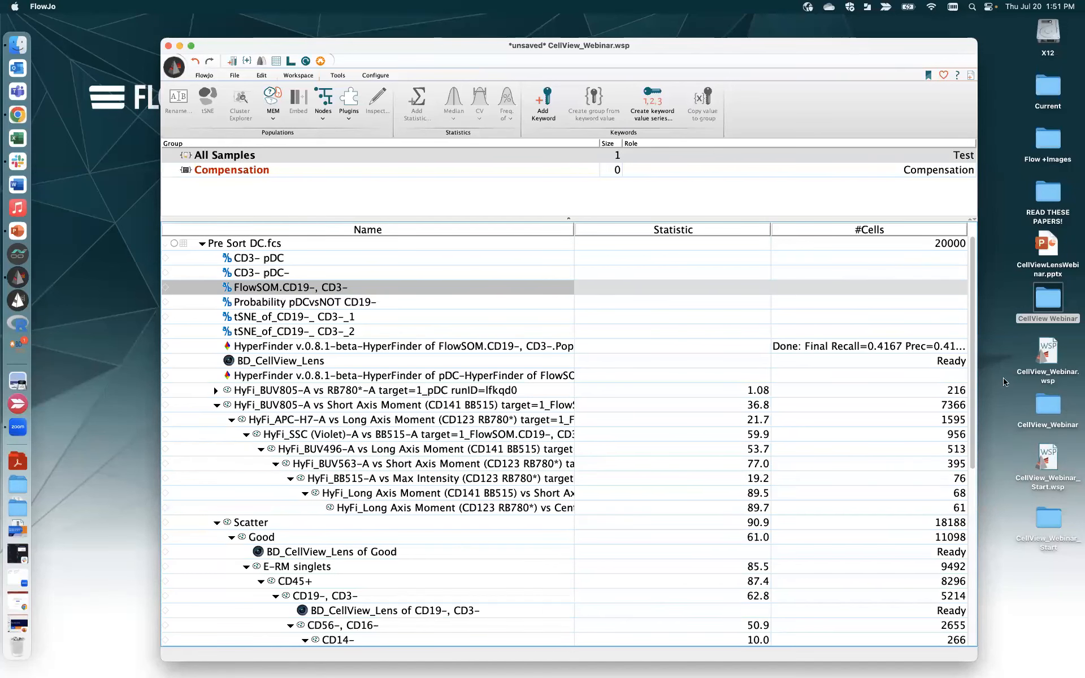
- Select the CD19-, CD3- population and open its CellView Lens image wall
scroll(976, 404, down, 1)
scroll(979, 441, down, 10)
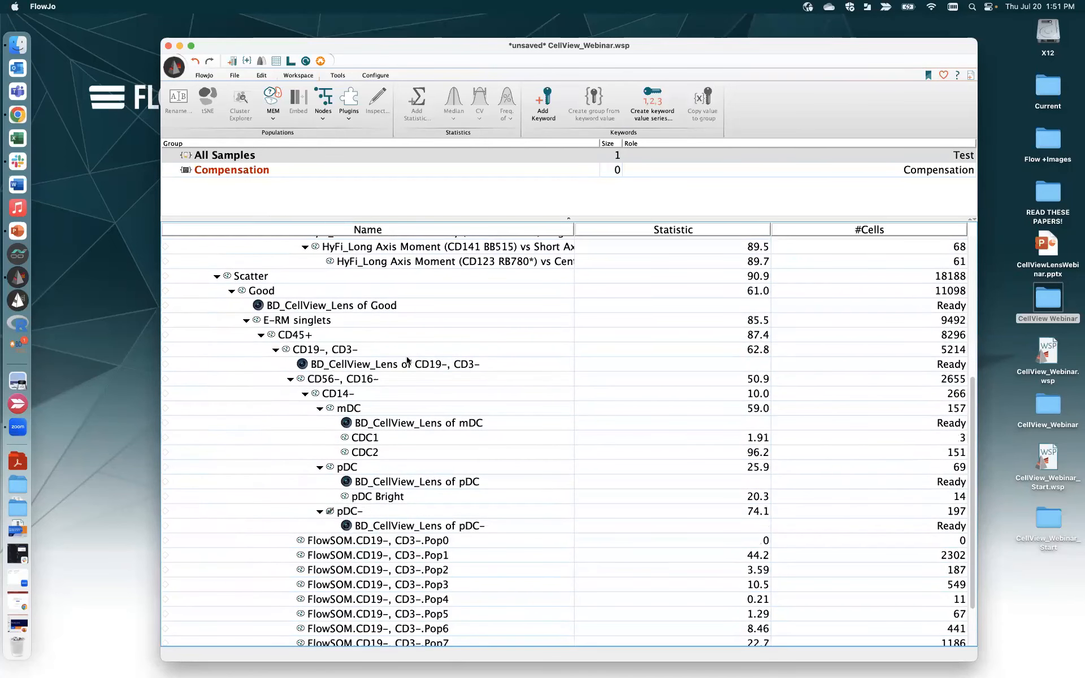
click(321, 349)
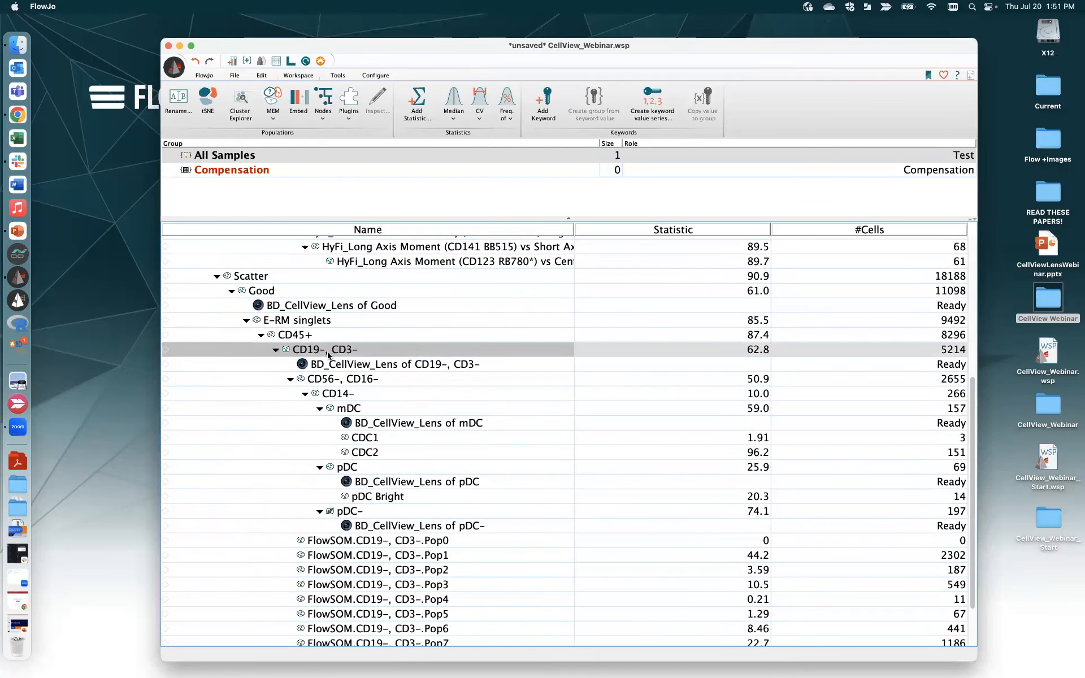
double_click(338, 366)
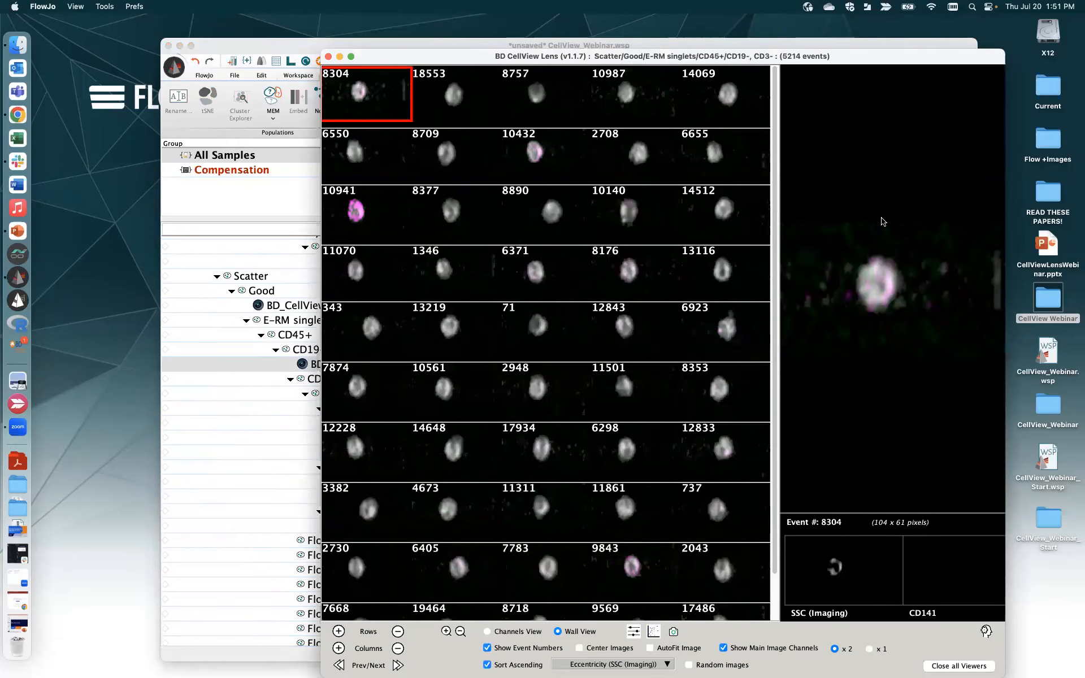
- Open Machine Learning Tools from the CellView Lens wall and arrange it beside the images
click(985, 632)
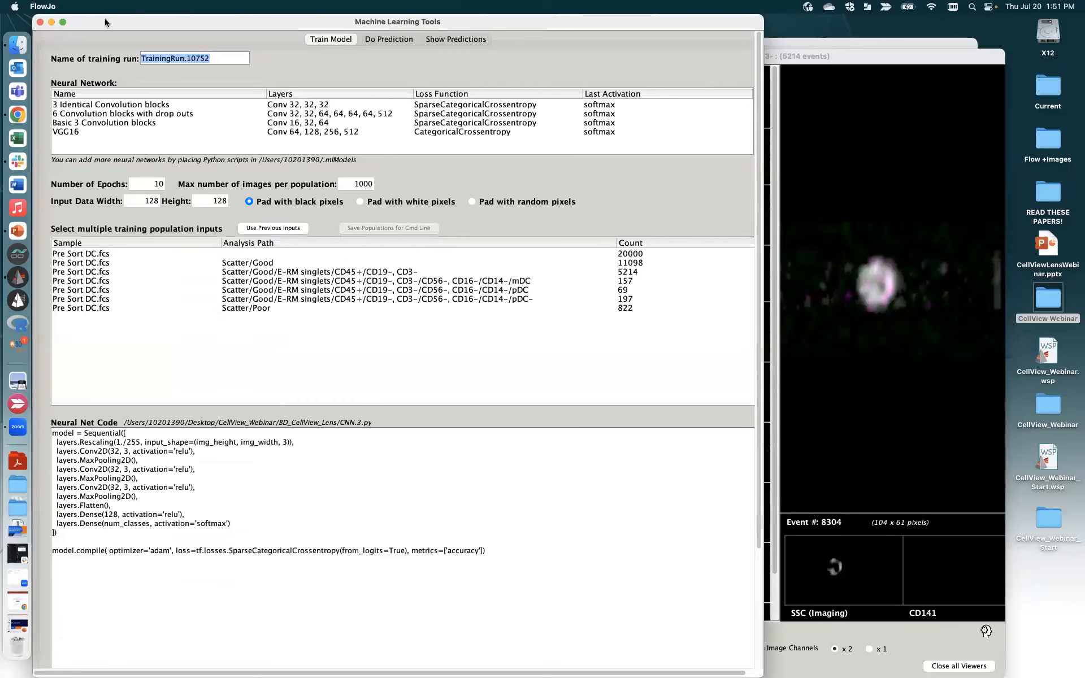
drag(105, 23, 267, 99)
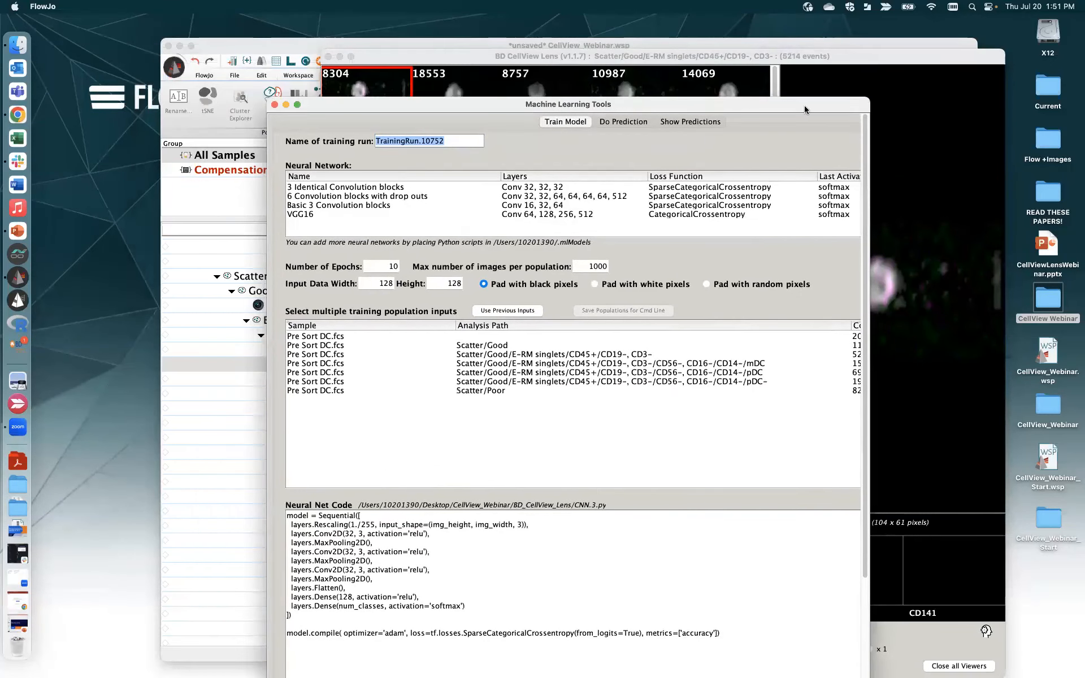
click(826, 91)
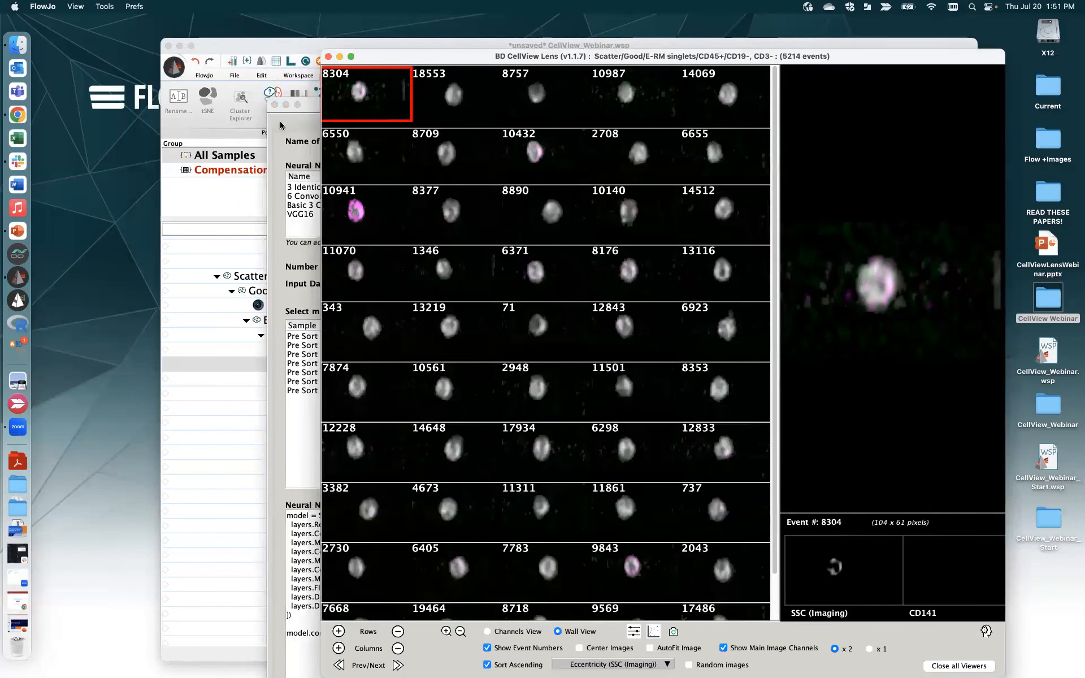
click(281, 125)
drag(724, 105, 698, 71)
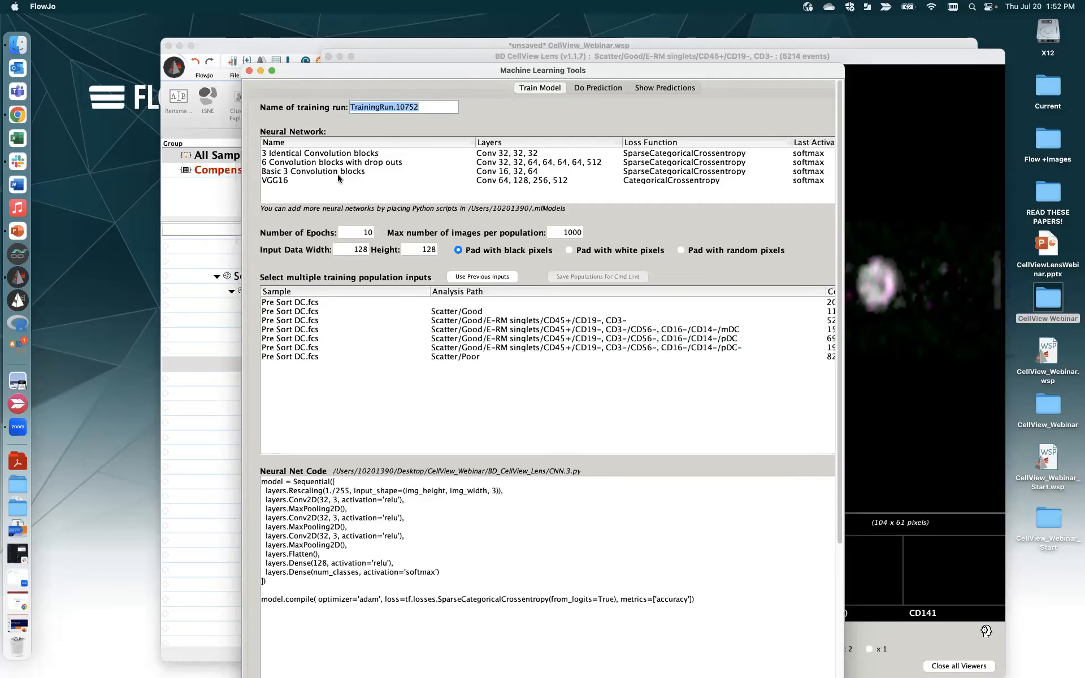
click(212, 395)
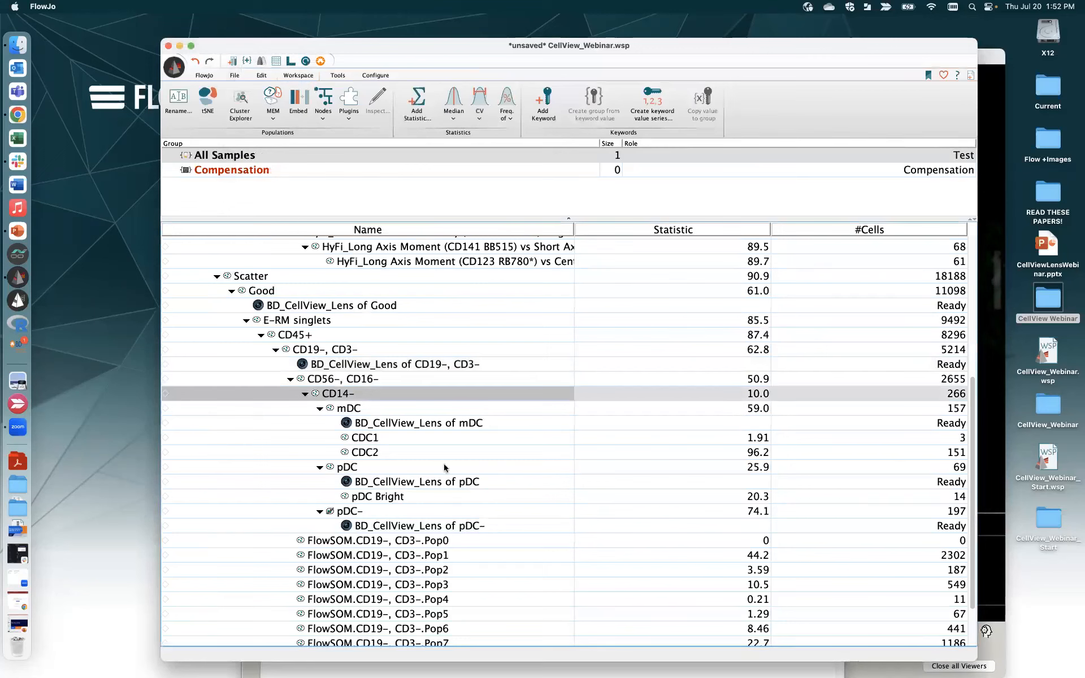
- Select the pDC and pDC- populations, show the Tools tab, and move CellView Lens aside
click(360, 468)
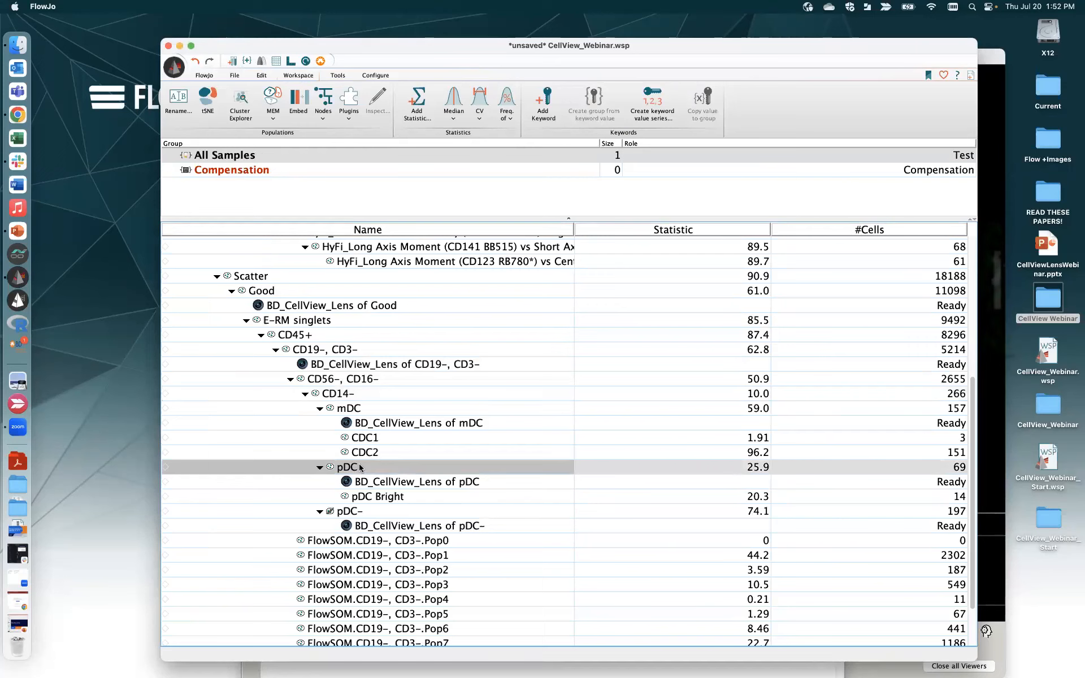
click(359, 512)
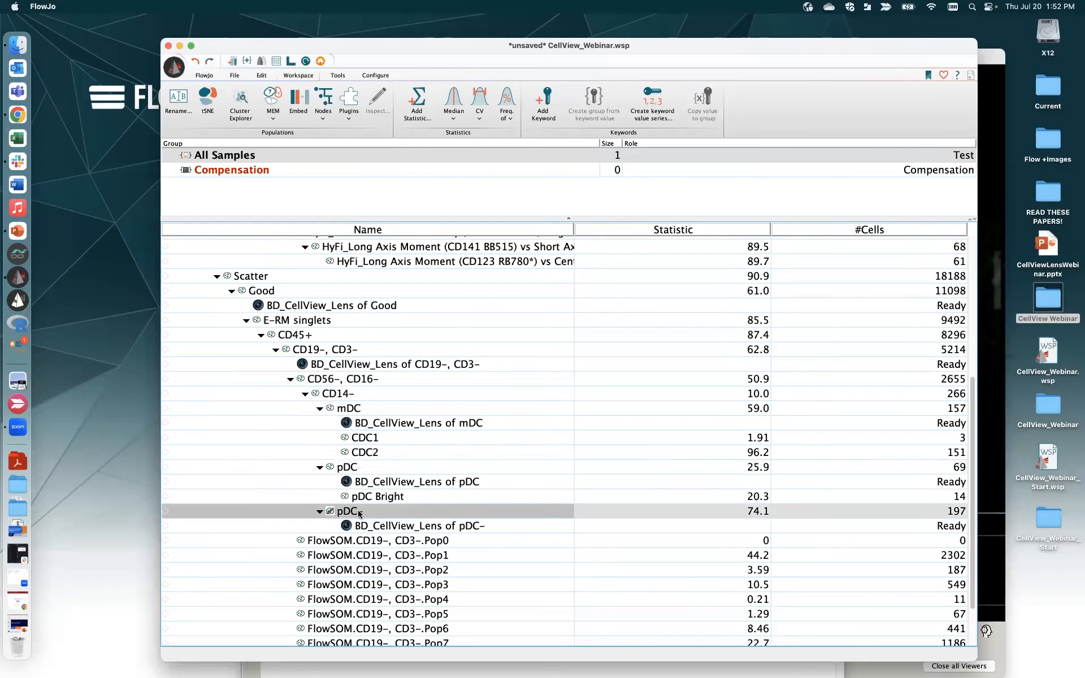
click(338, 76)
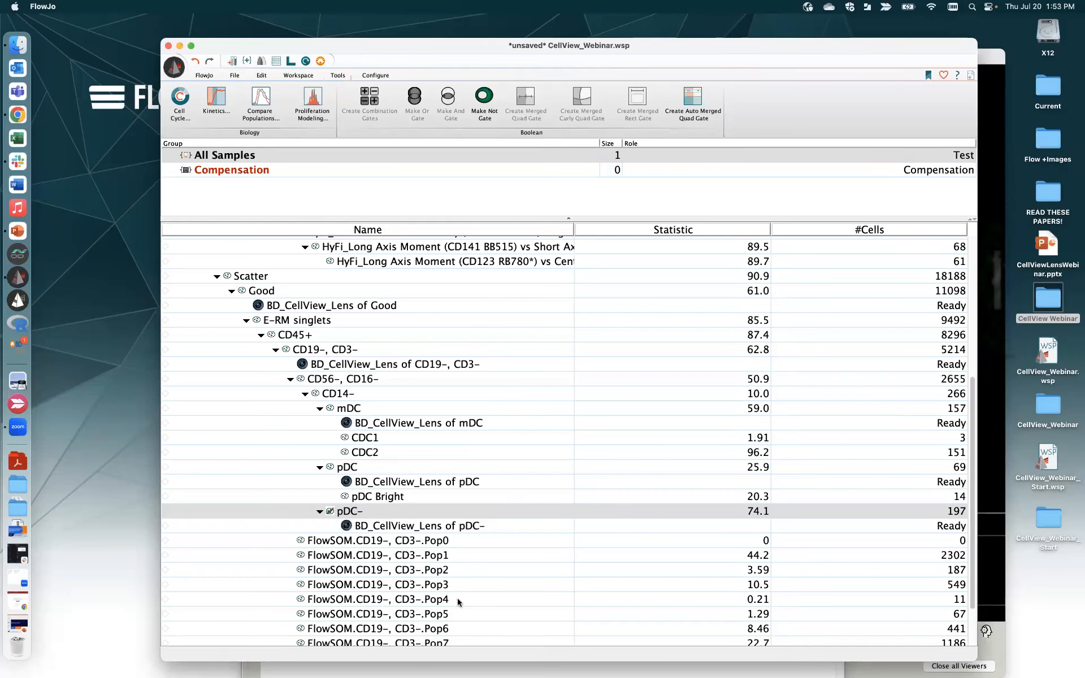
click(998, 65)
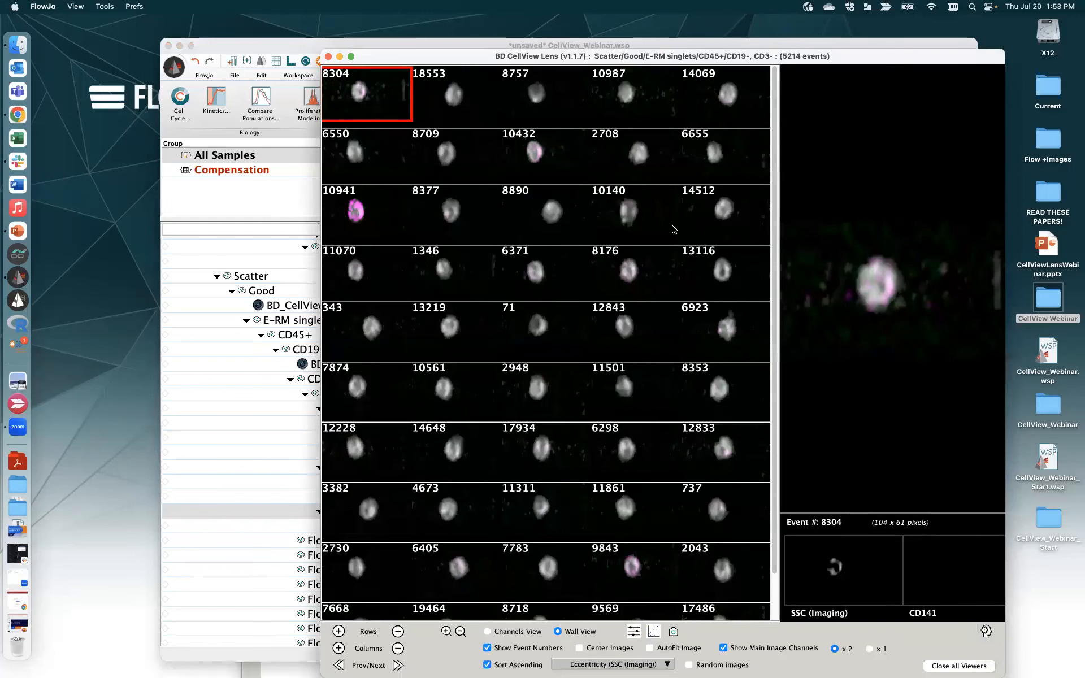
drag(891, 61, 834, 273)
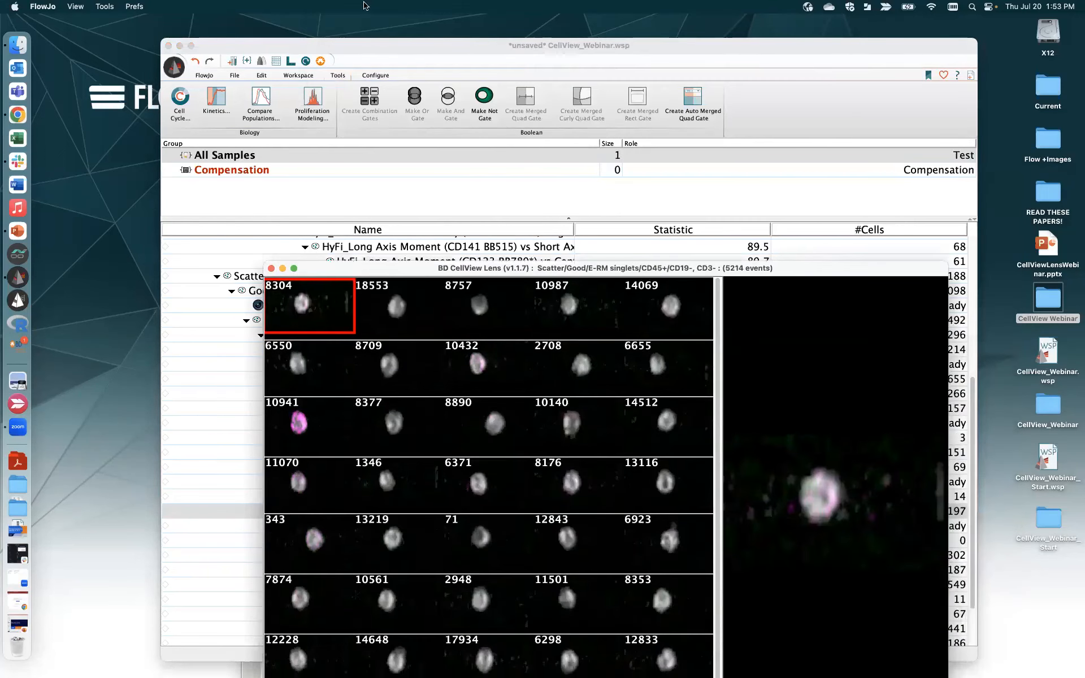
click(270, 58)
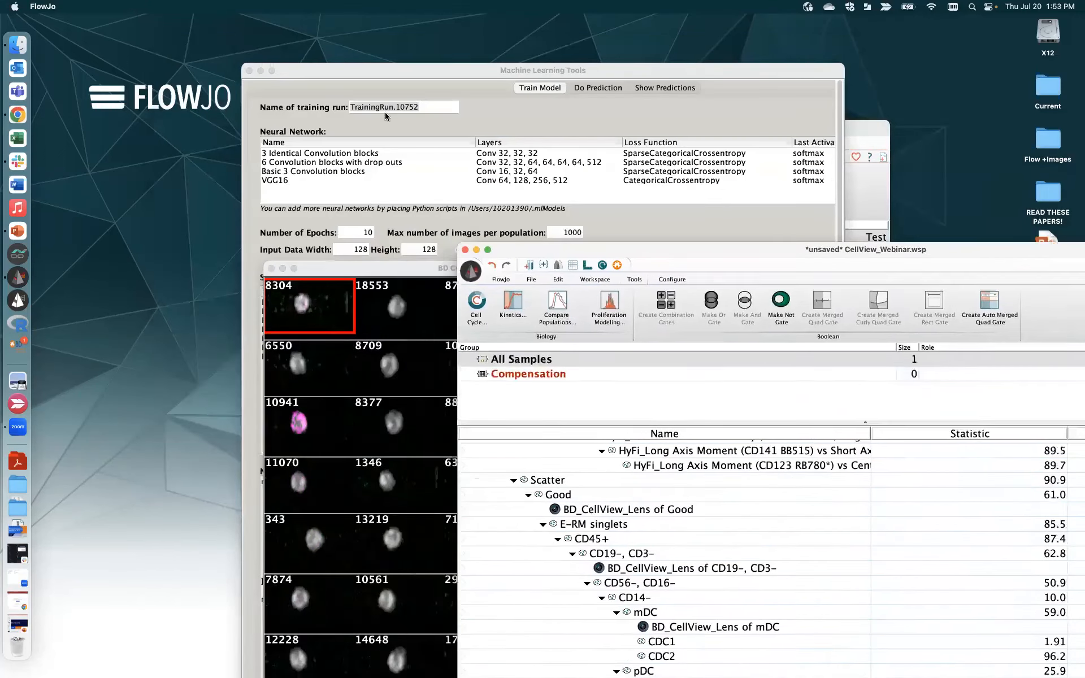
- Choose the 3 Identical Convolution blocks network with pDC and pDC- as training populations
click(317, 78)
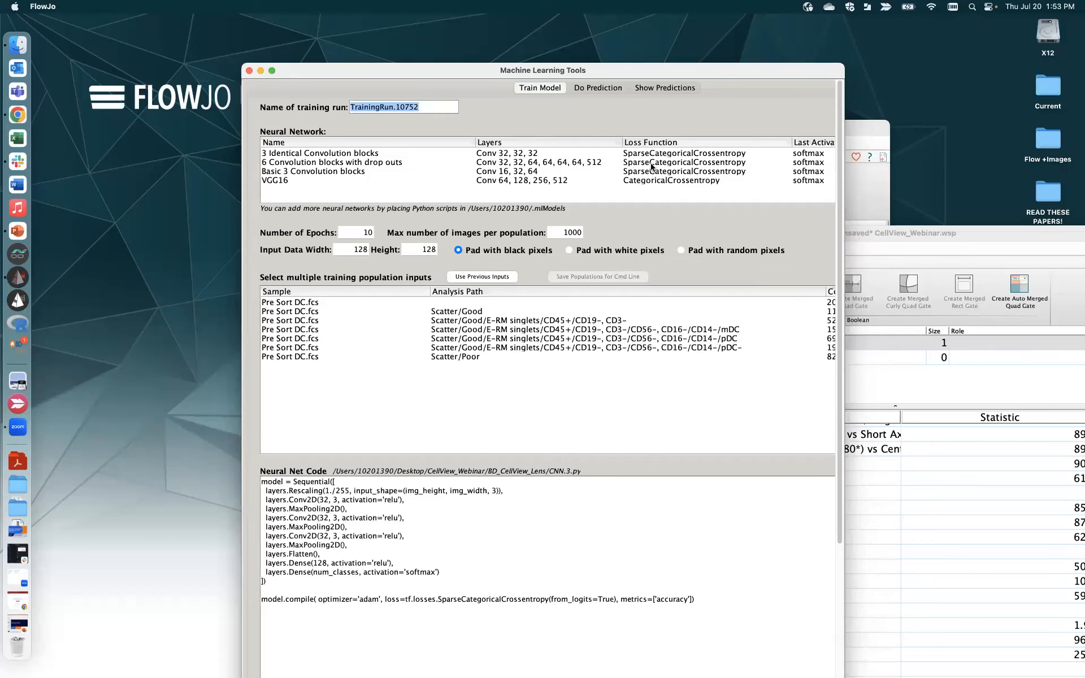
click(678, 154)
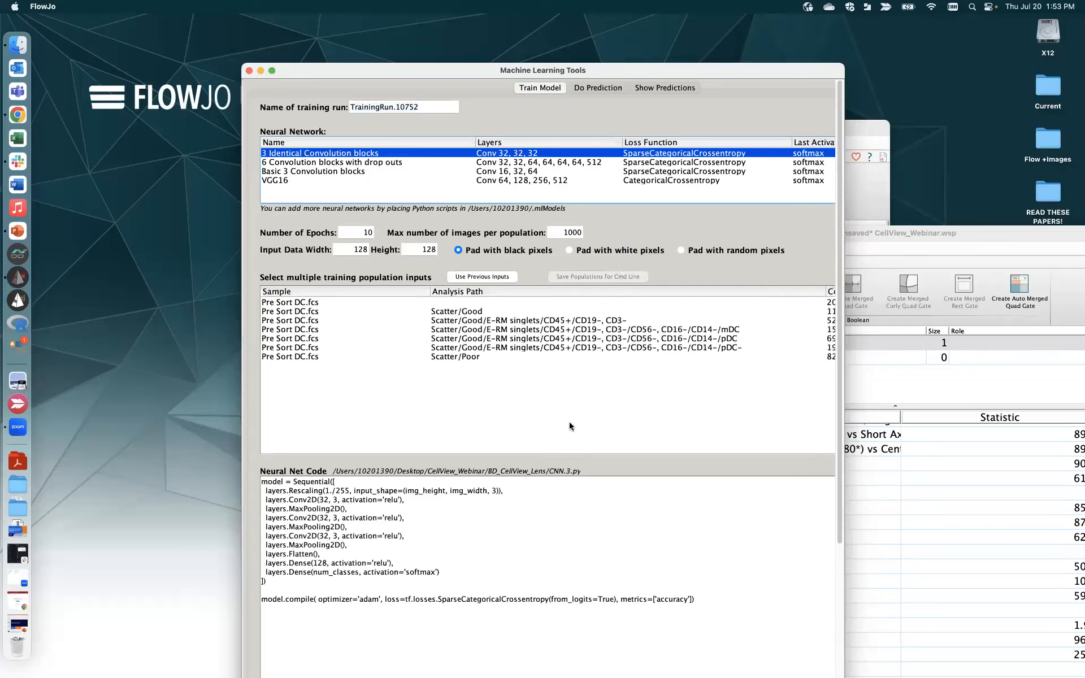
click(667, 339)
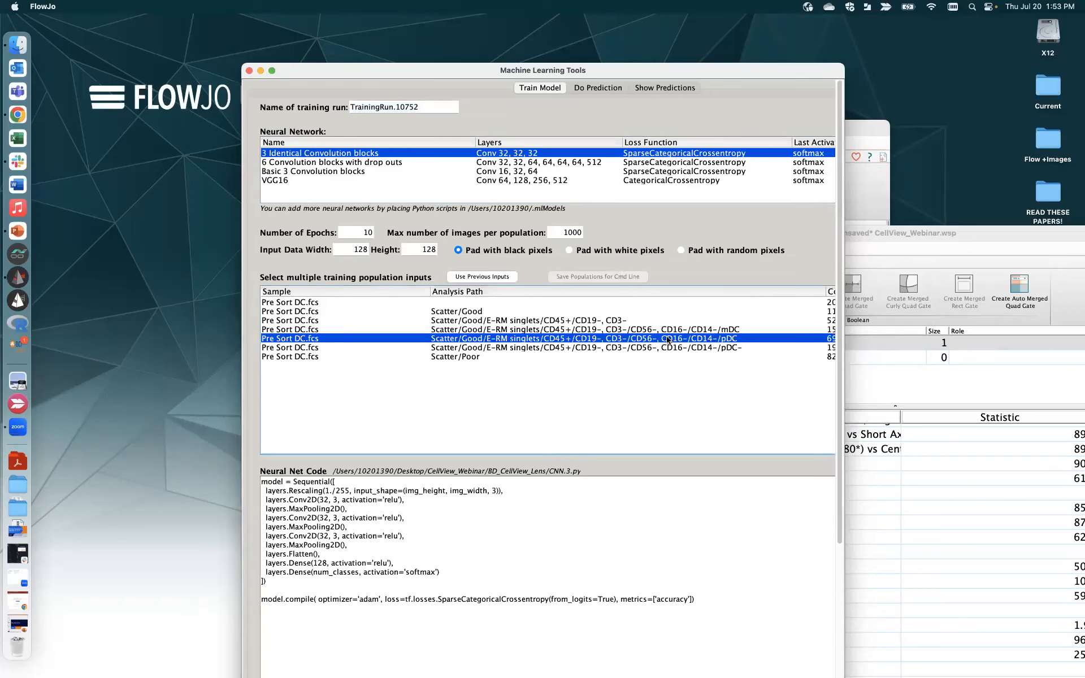
shift+click(696, 348)
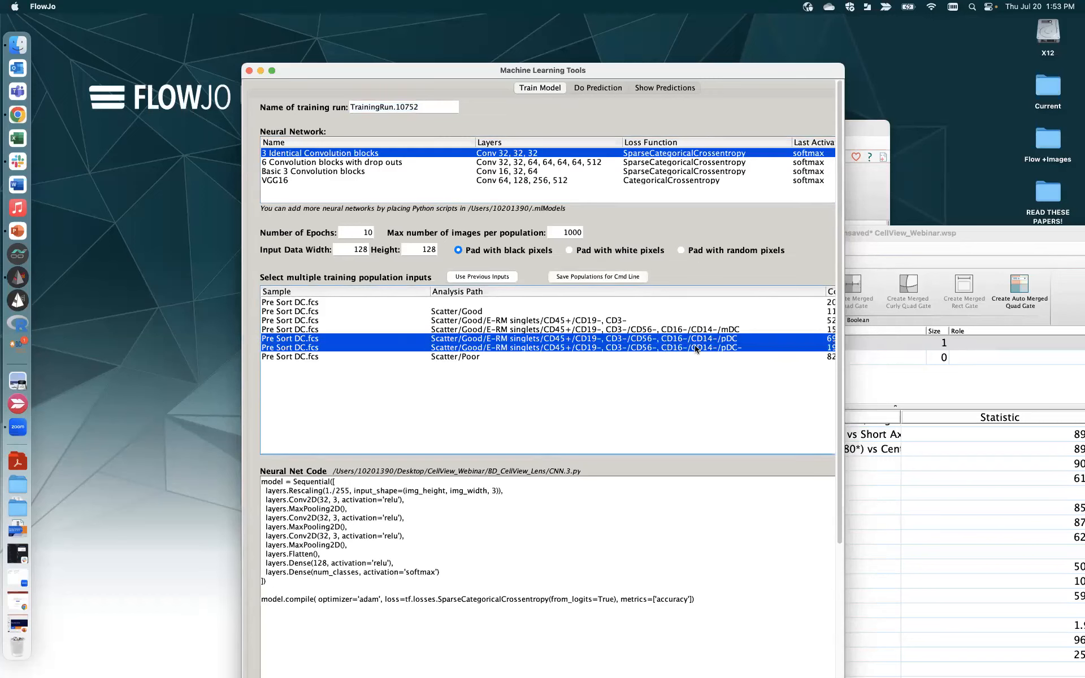
drag(840, 392, 853, 561)
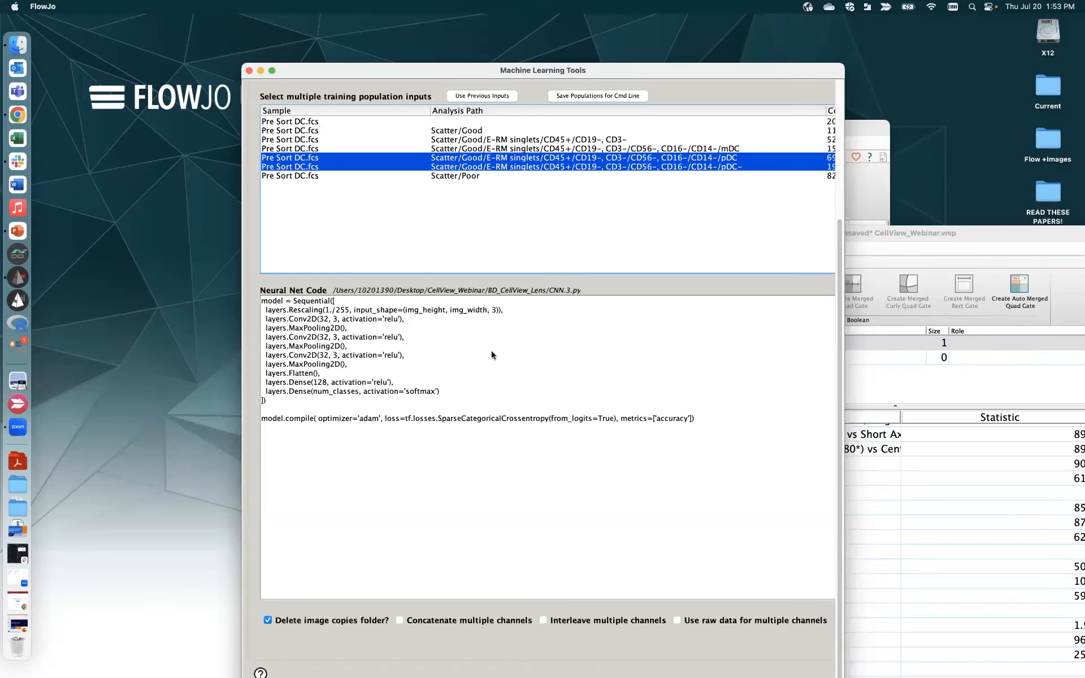
- Reposition the Machine Learning Tools window and switch to the Do Prediction page
drag(738, 70, 654, 21)
drag(766, 32, 810, 24)
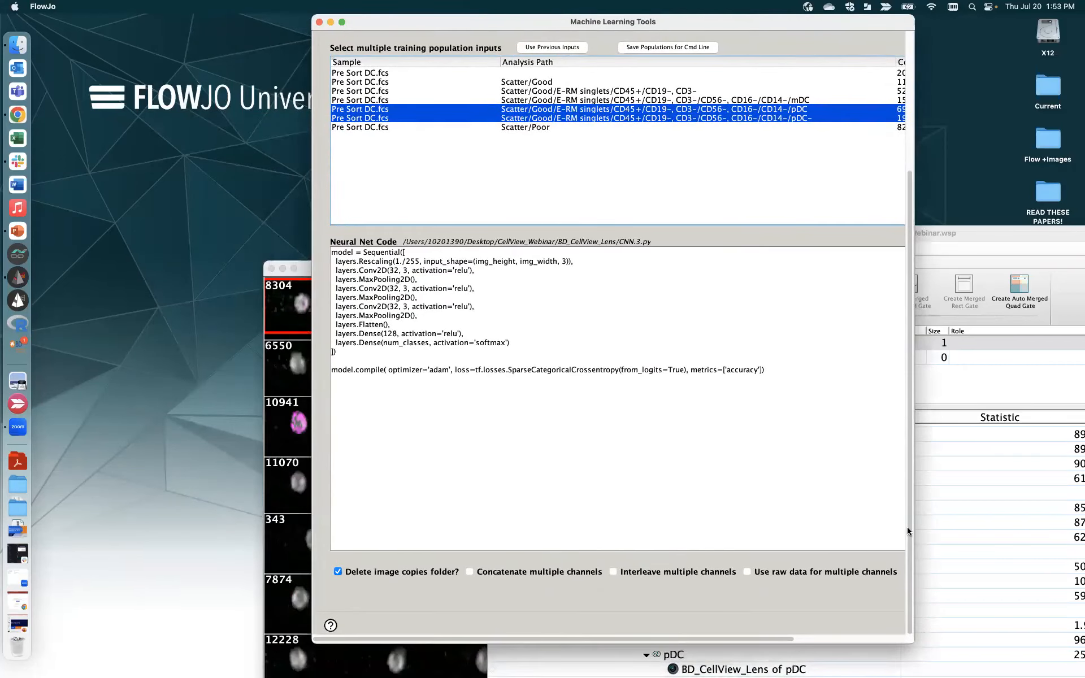
drag(782, 639, 907, 628)
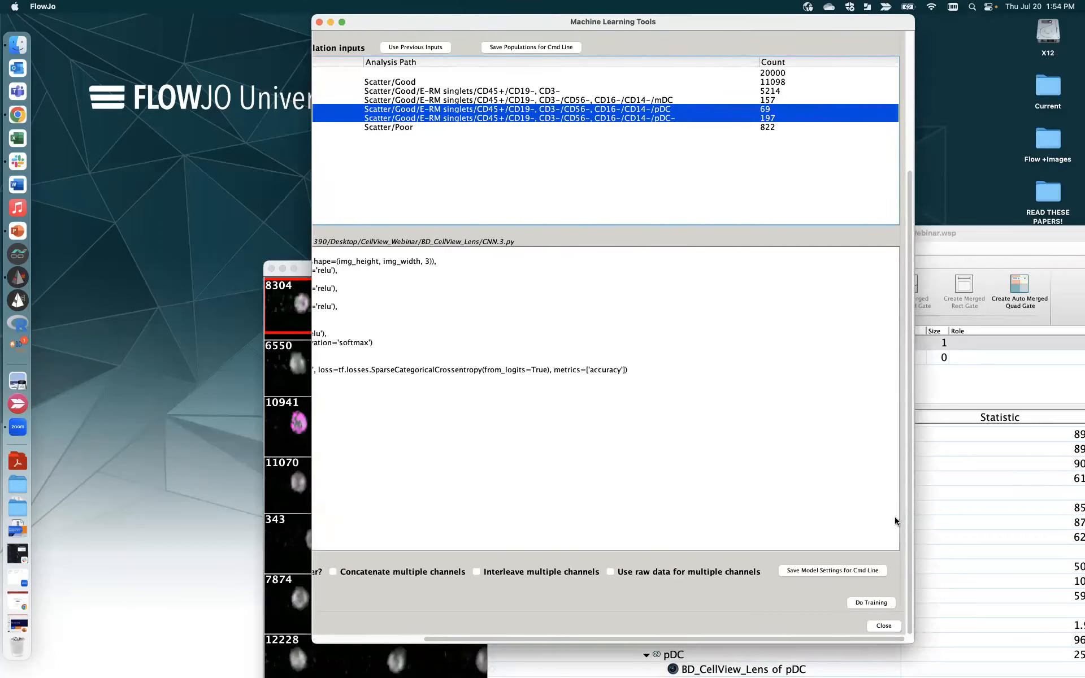
drag(910, 522, 917, 265)
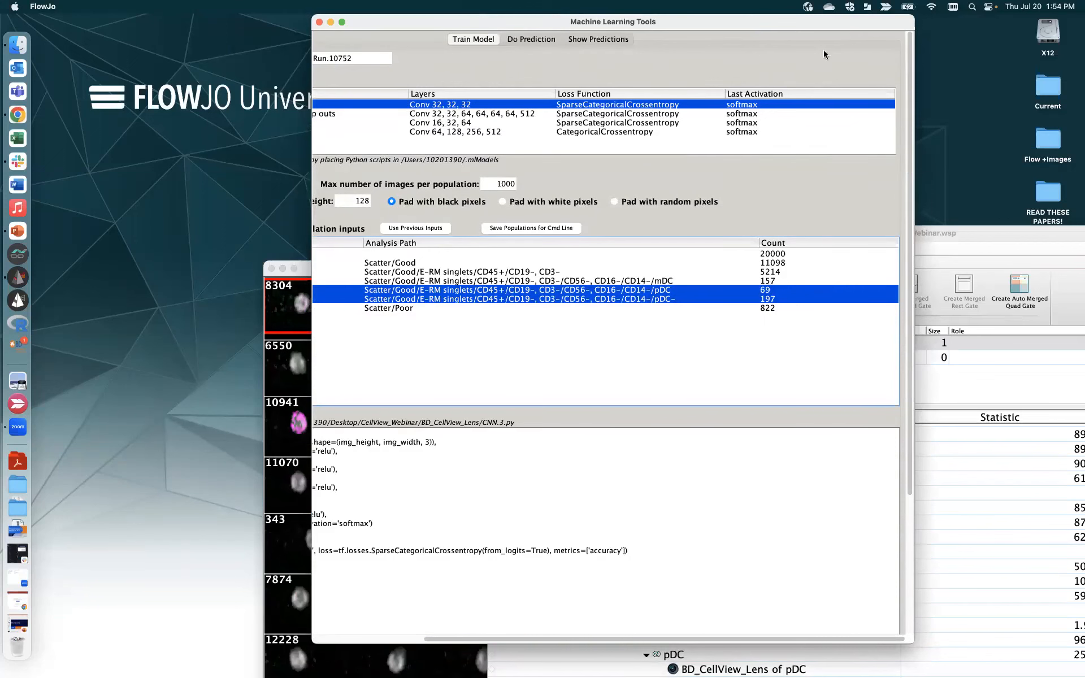
drag(848, 28, 844, 62)
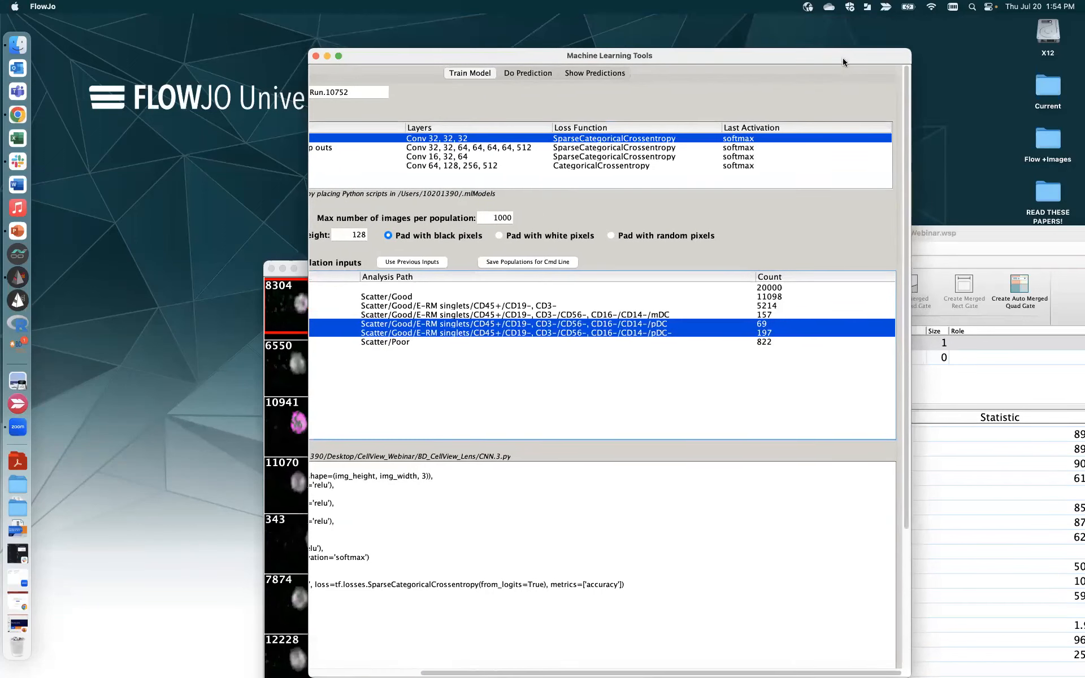
click(526, 75)
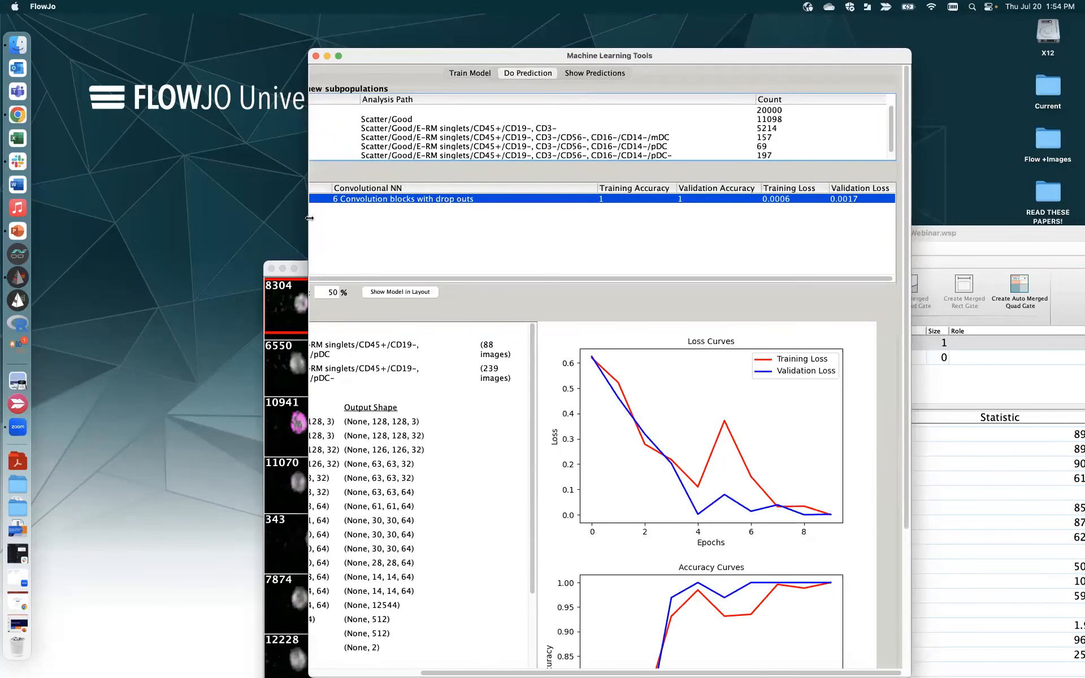
- Widen the Machine Learning Tools window to expose the full prediction settings
drag(310, 218, 111, 218)
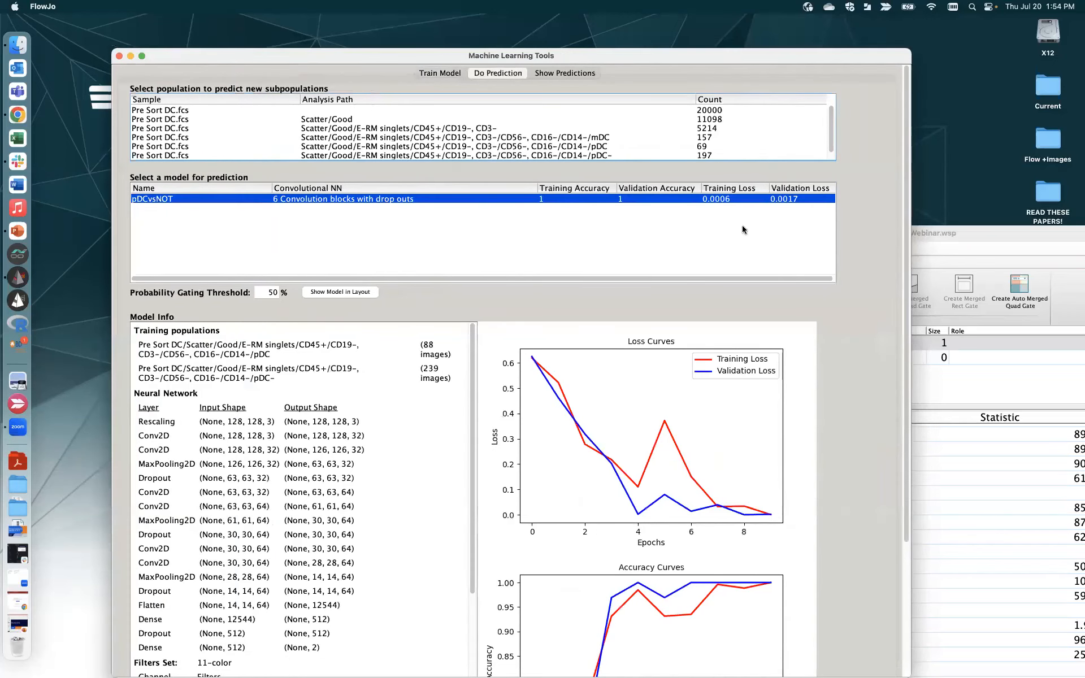
drag(911, 228, 975, 229)
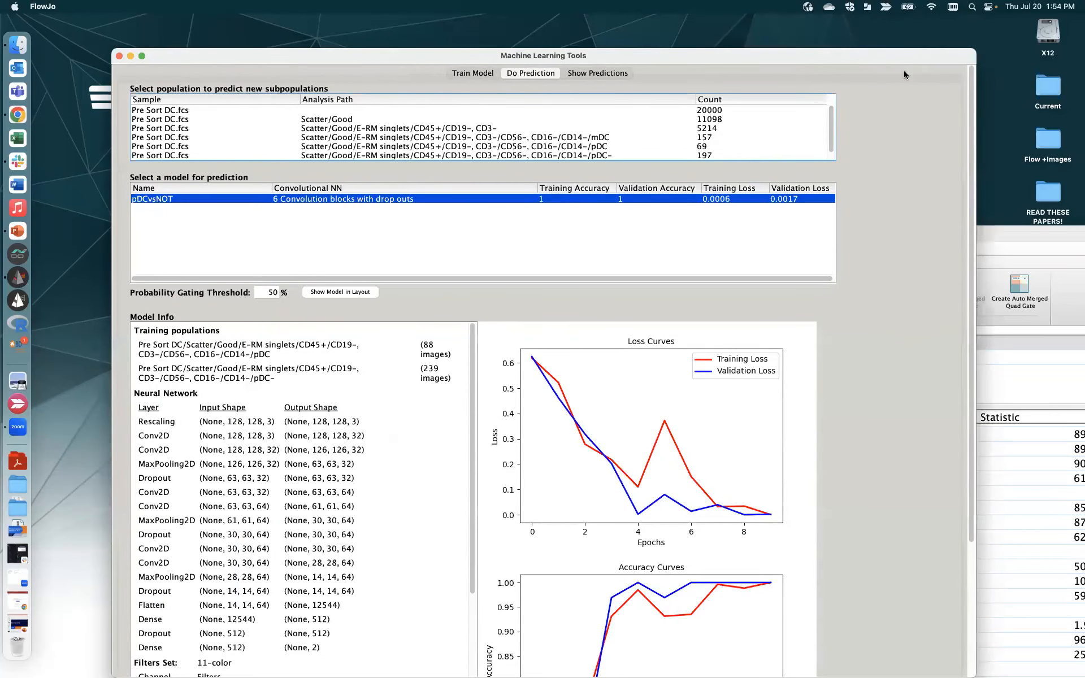
drag(891, 59, 994, 59)
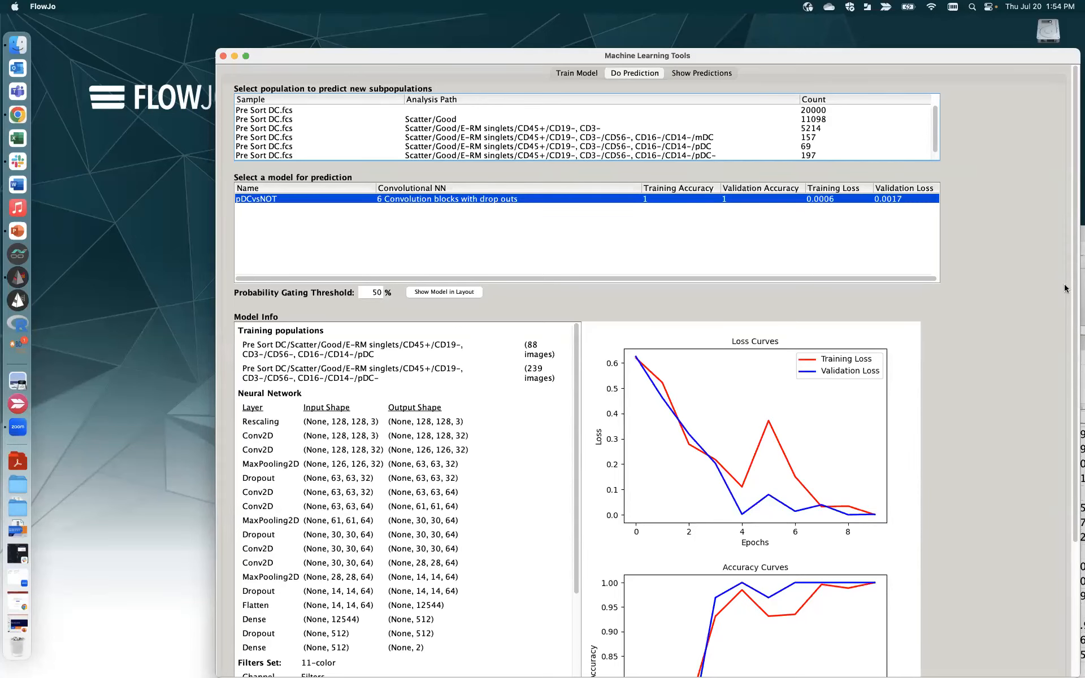
drag(1076, 267, 1078, 332)
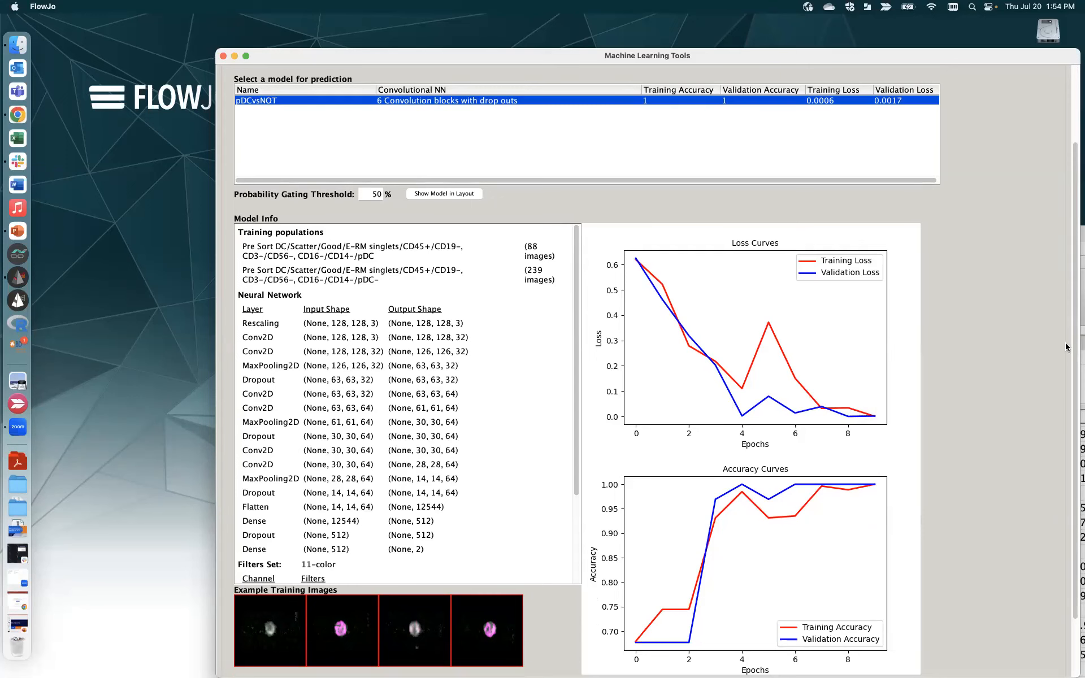
drag(1074, 387, 1069, 455)
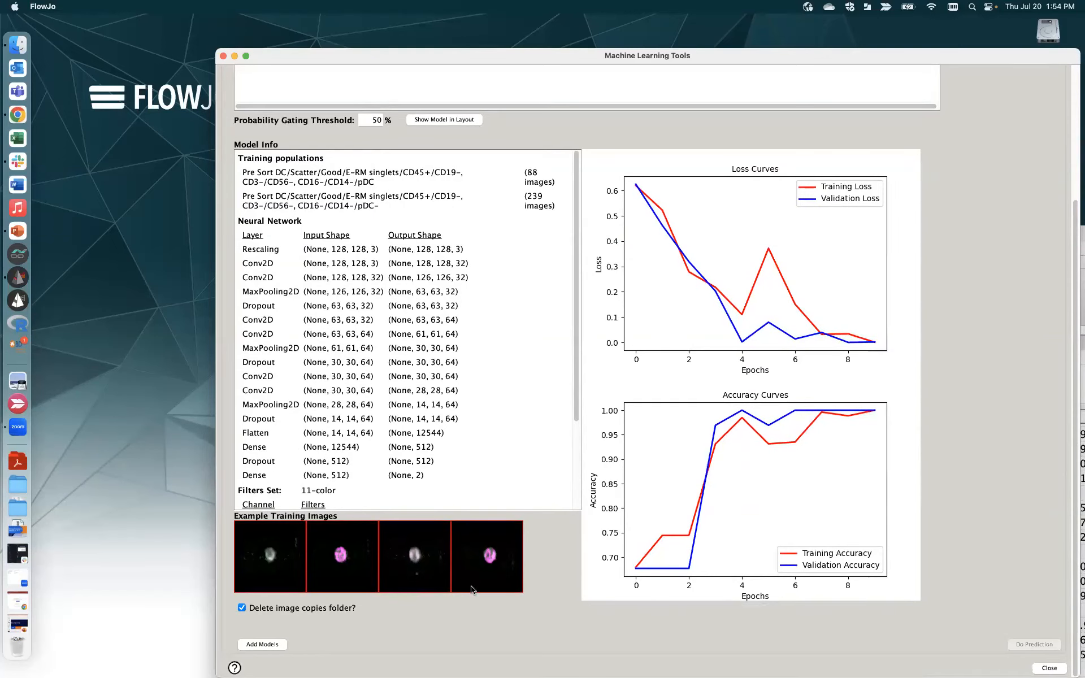
scroll(1074, 259, up, 1)
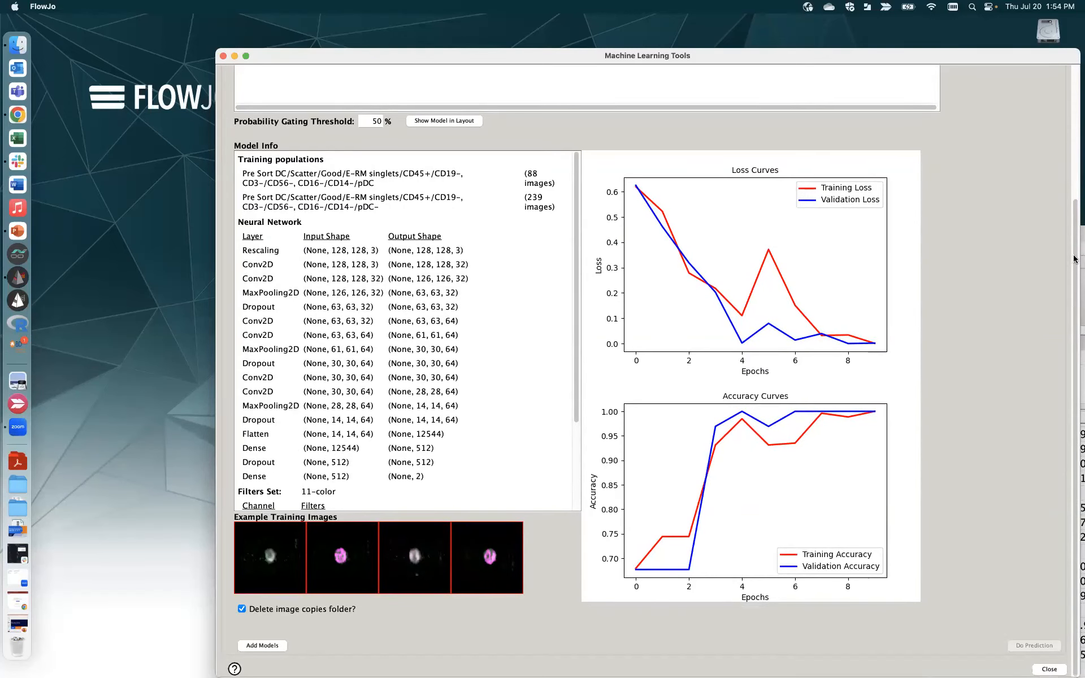
scroll(1074, 260, up, 5)
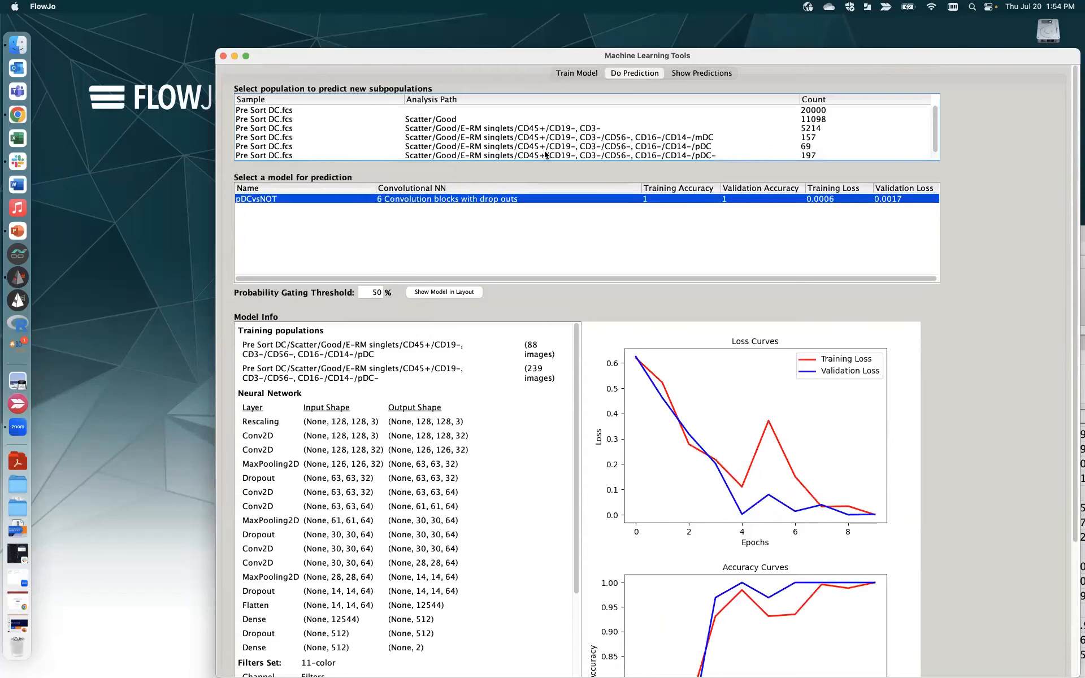
- Select CD19-, CD3- as the population for pDCvsNOT and show the predictions
click(597, 137)
click(593, 129)
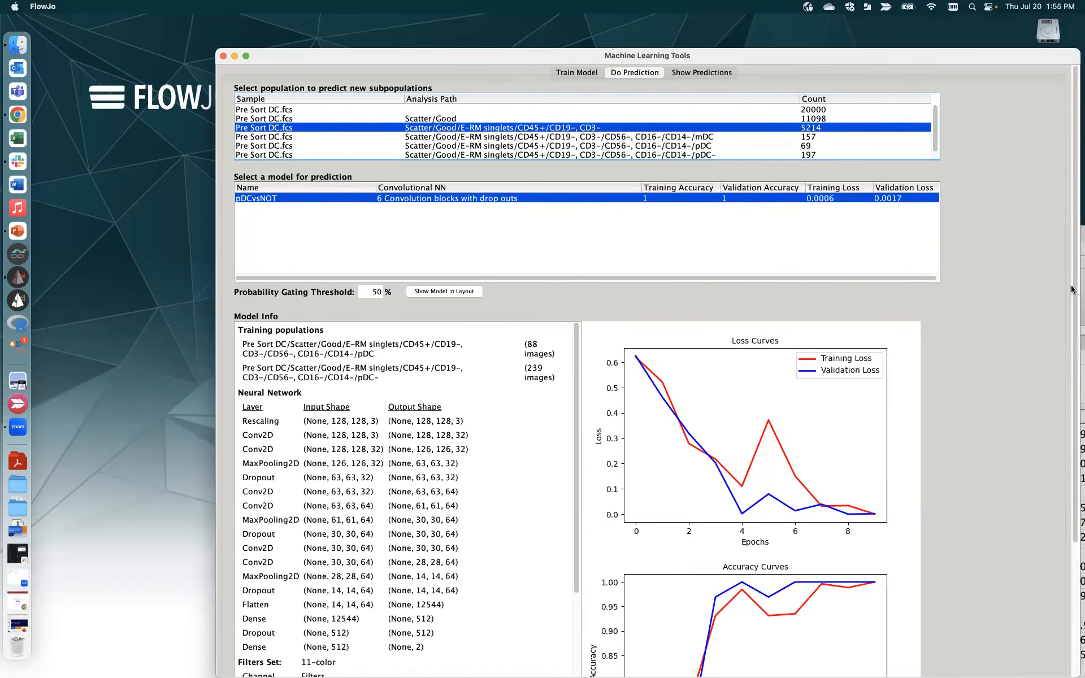
scroll(1062, 568, down, 5)
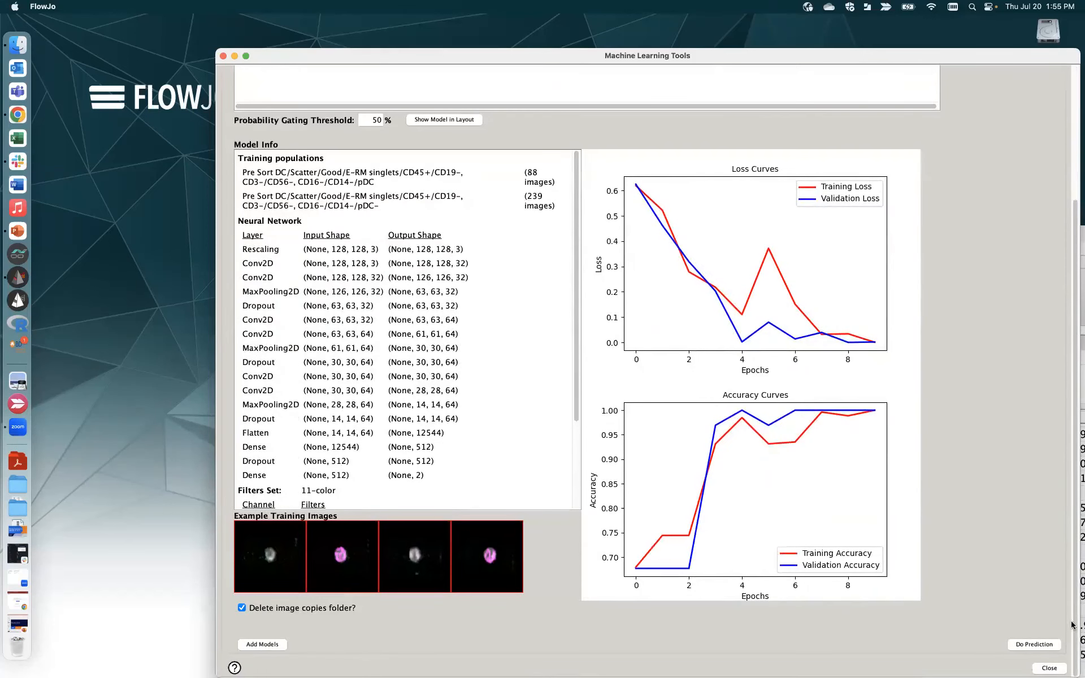
scroll(1073, 399, up, 5)
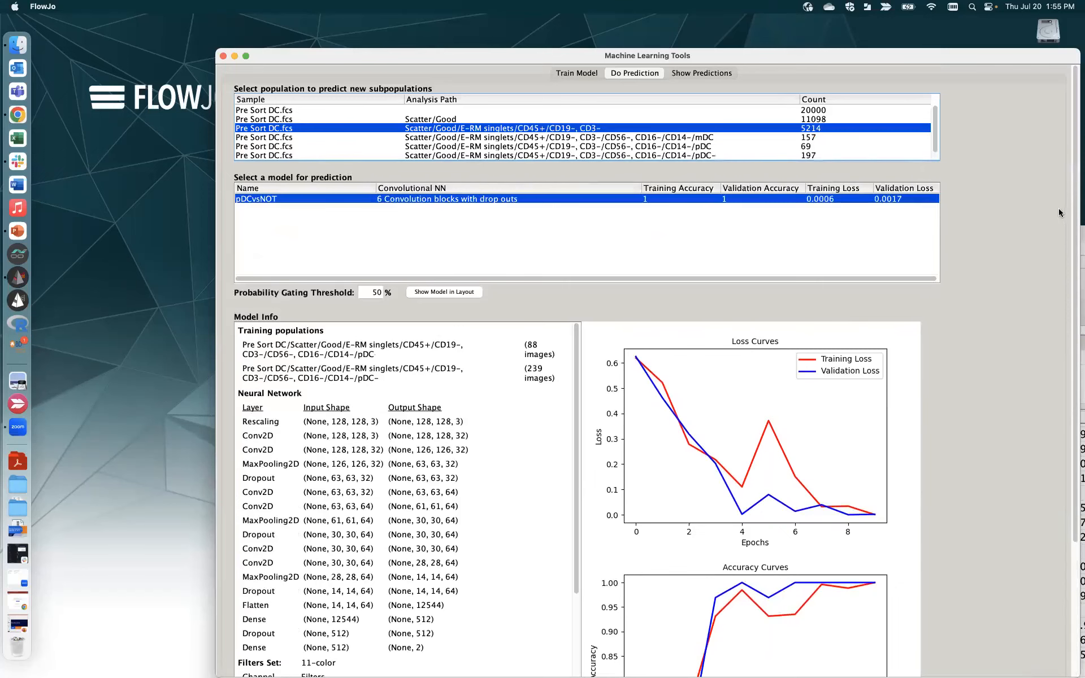
click(695, 75)
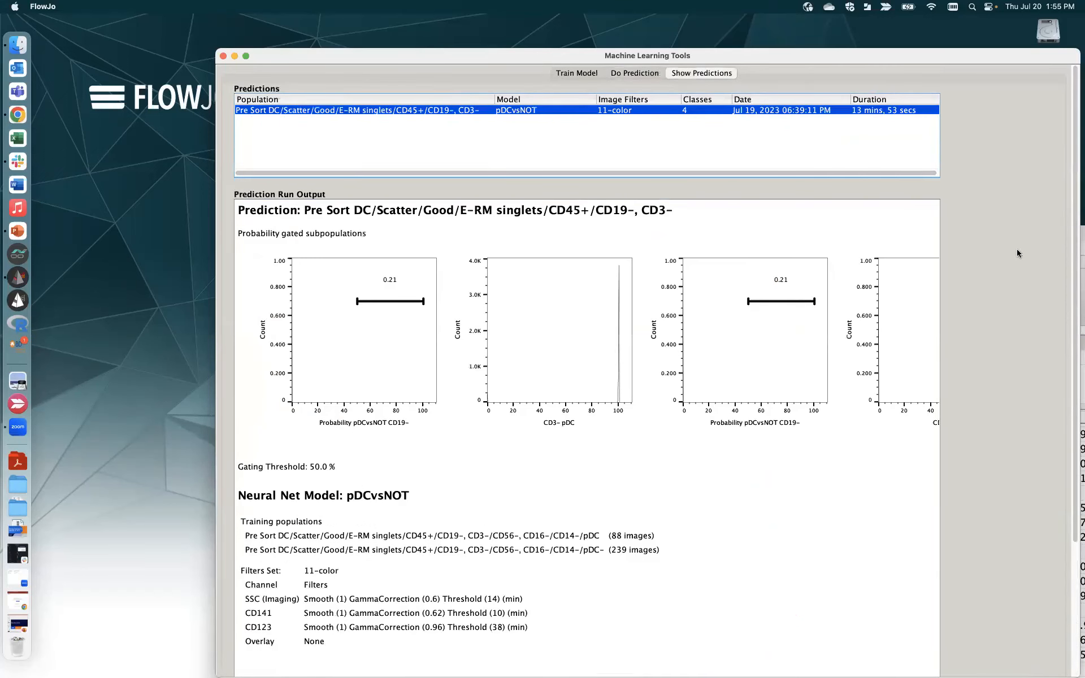
- Scroll through the pDCvsNOT prediction output, then close Machine Learning Tools
mouse_move(1079, 253)
mouse_down()
mouse_move(1072, 295)
mouse_move(1068, 261)
mouse_up()
drag(1066, 308, 1077, 432)
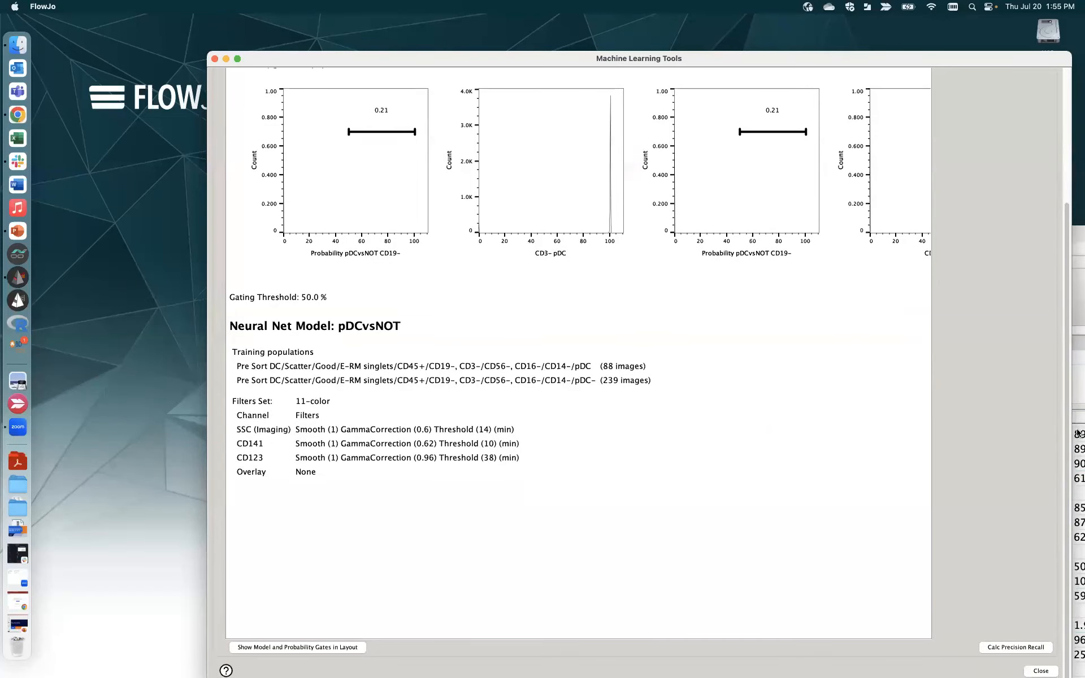
click(214, 59)
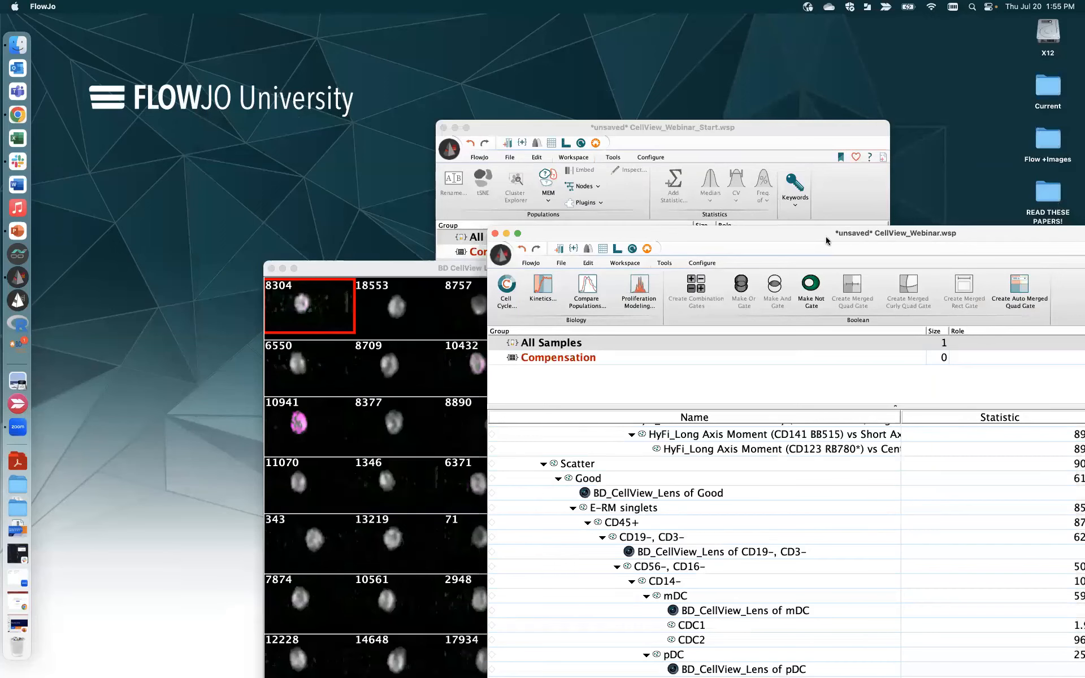
- Move the CellView_Webinar.wsp window up-left to show the full gating tree, then bring Chrome forward
drag(826, 241, 541, 25)
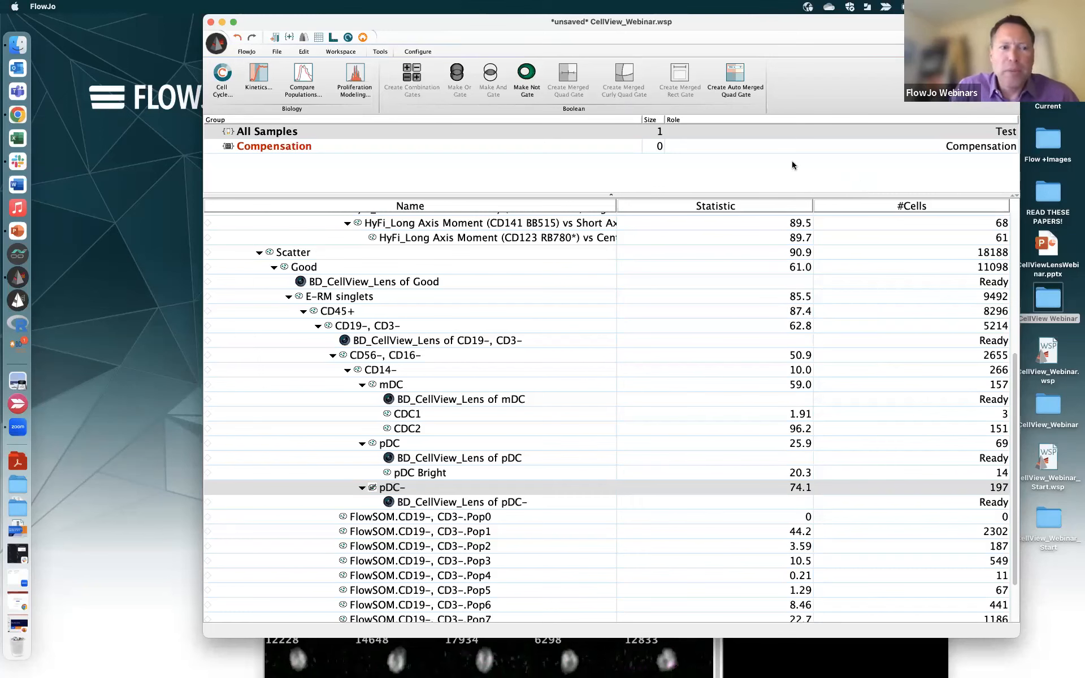
click(18, 114)
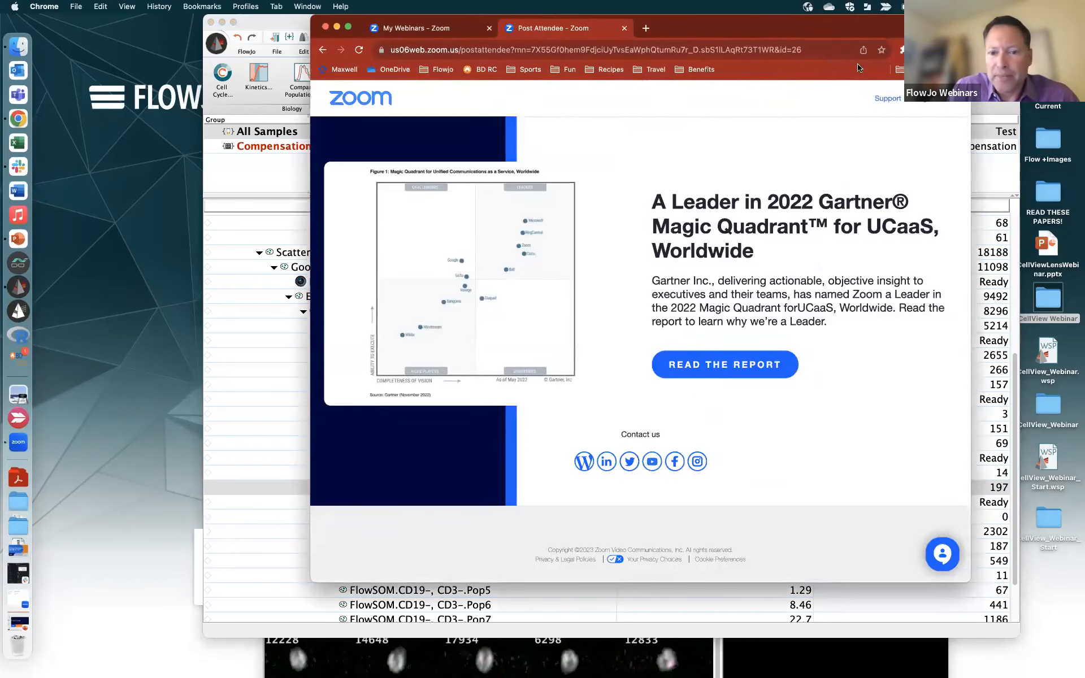
- Load the FlowJo, LLC home page from the Flowjo bookmarks folder in a new Chrome tab
drag(869, 28, 850, 92)
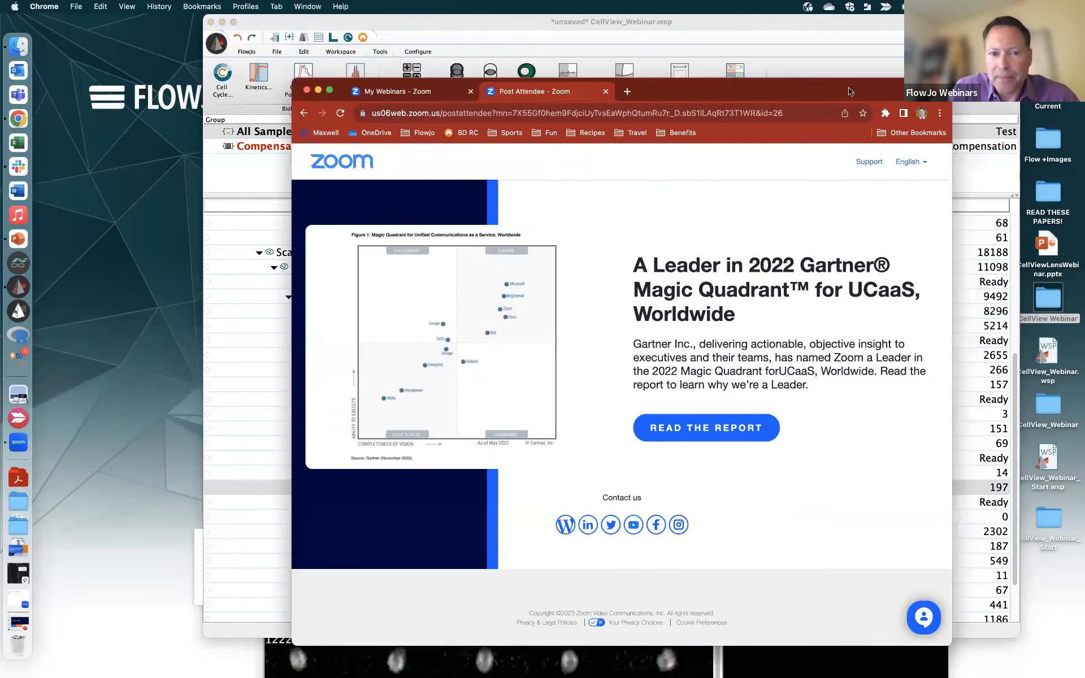
click(423, 135)
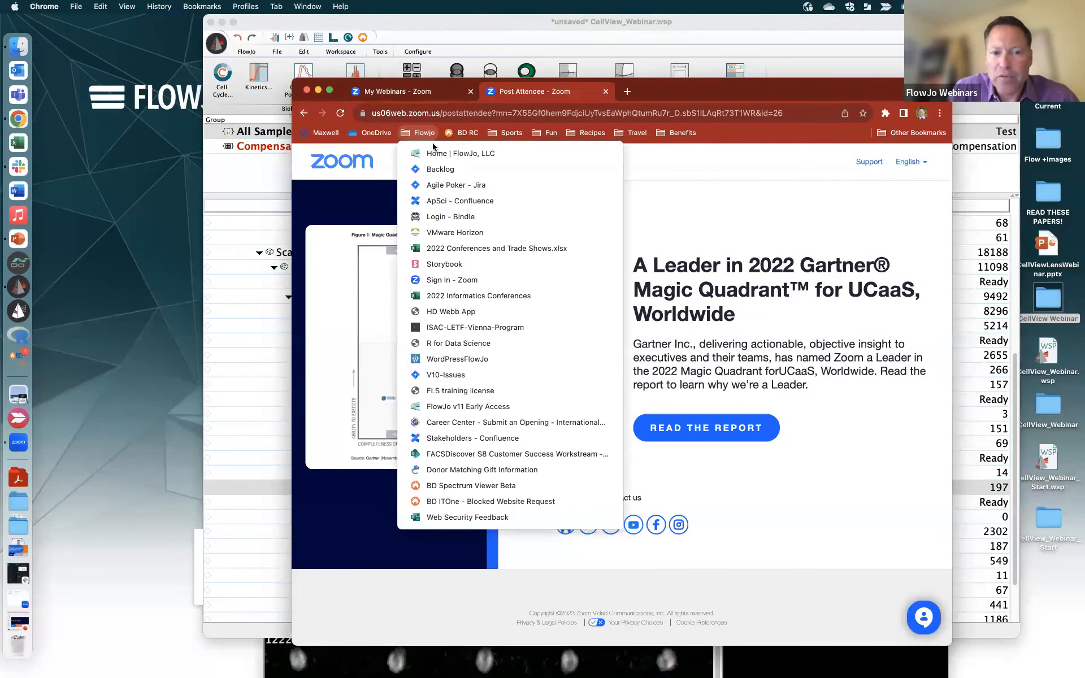
click(438, 153)
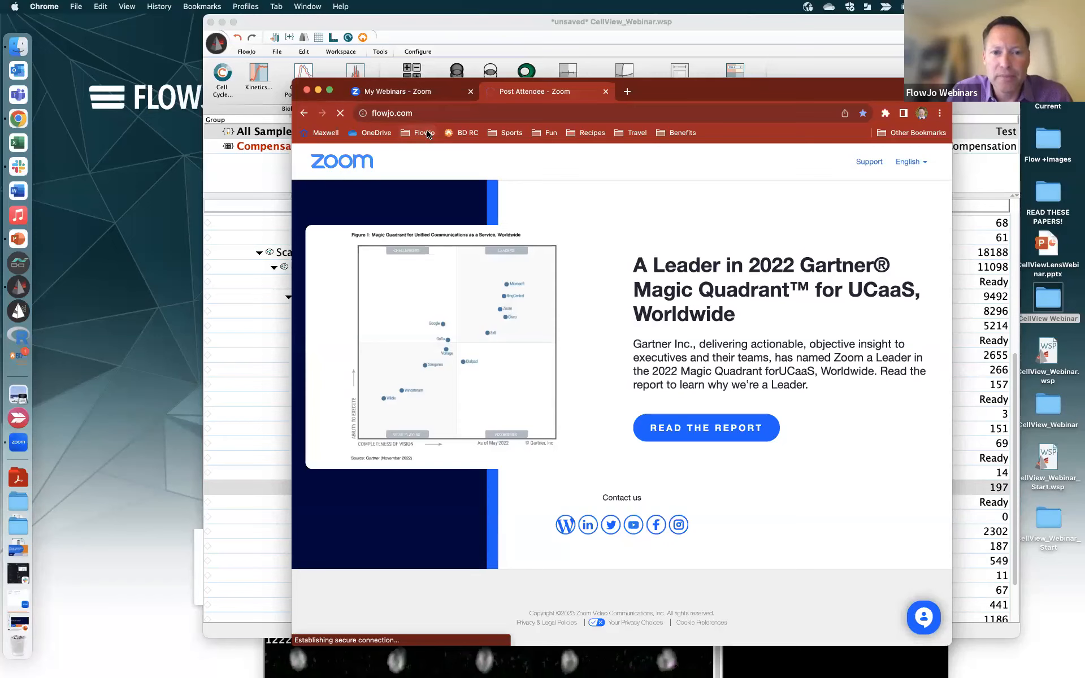
click(626, 90)
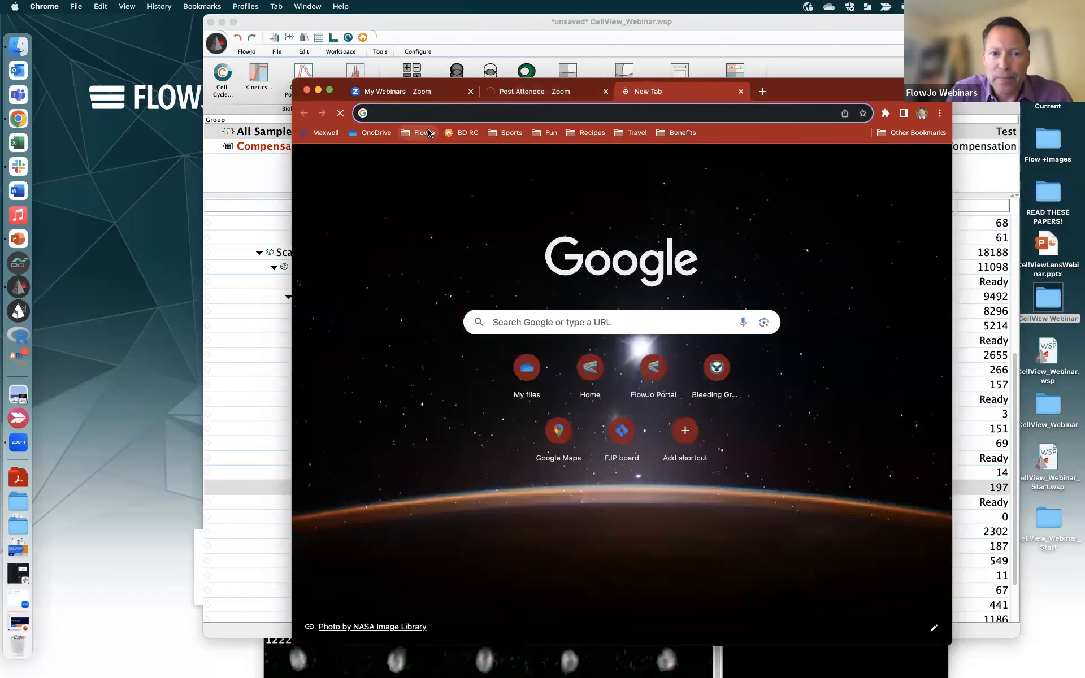
click(422, 133)
click(441, 155)
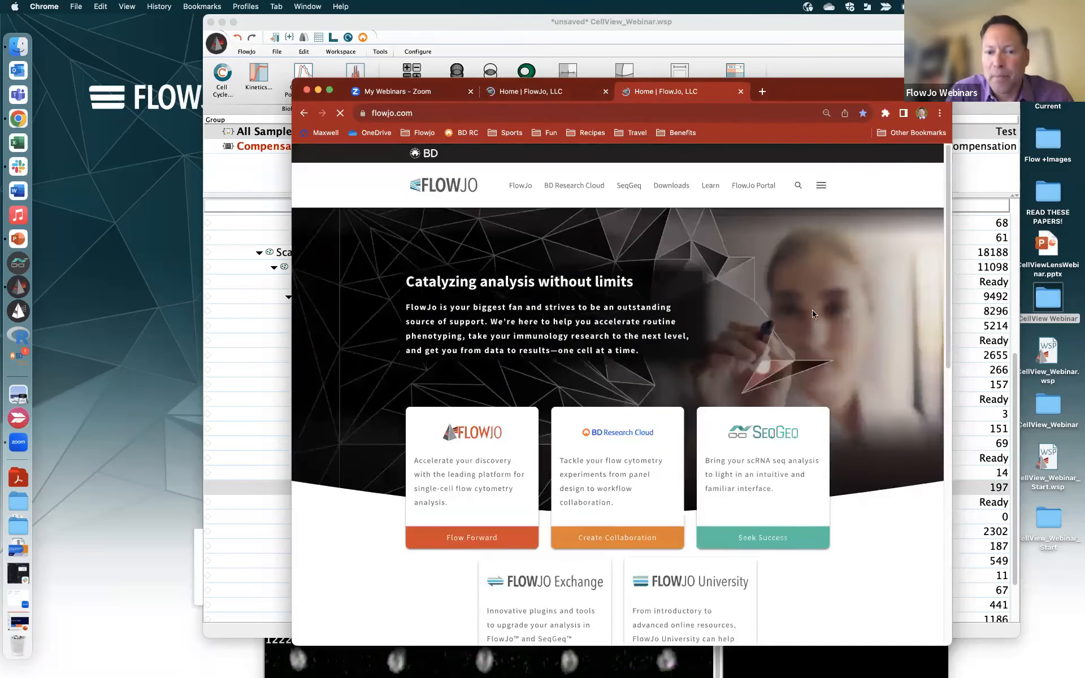
- Go through Learn > Webinars to the previously recorded webinars list
mouse_move(710, 183)
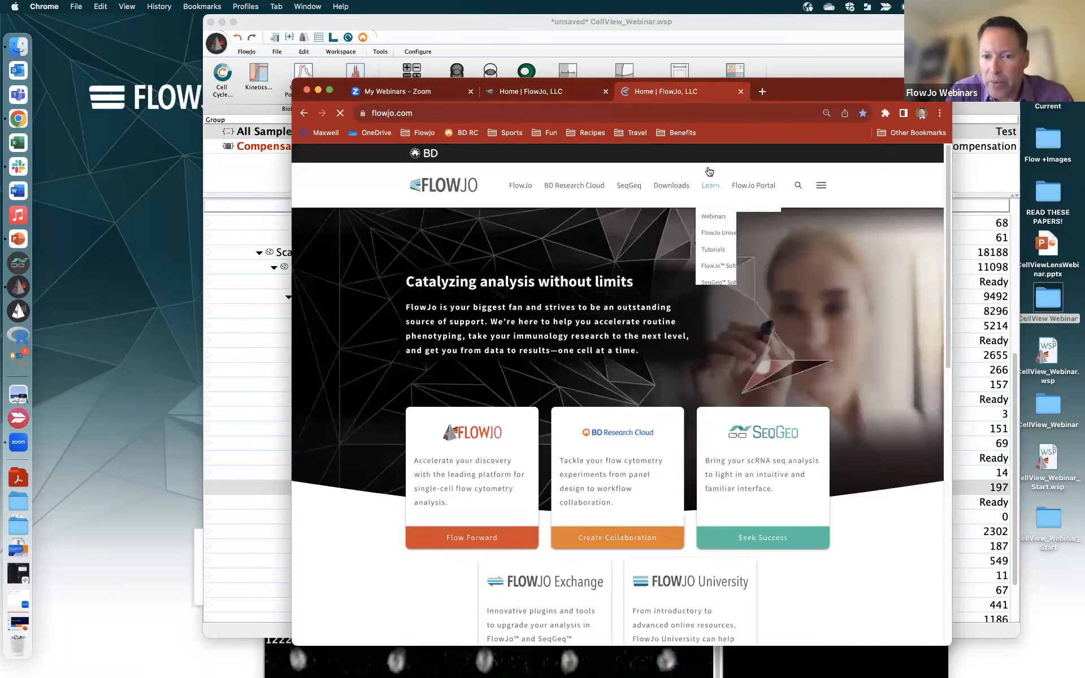
click(718, 215)
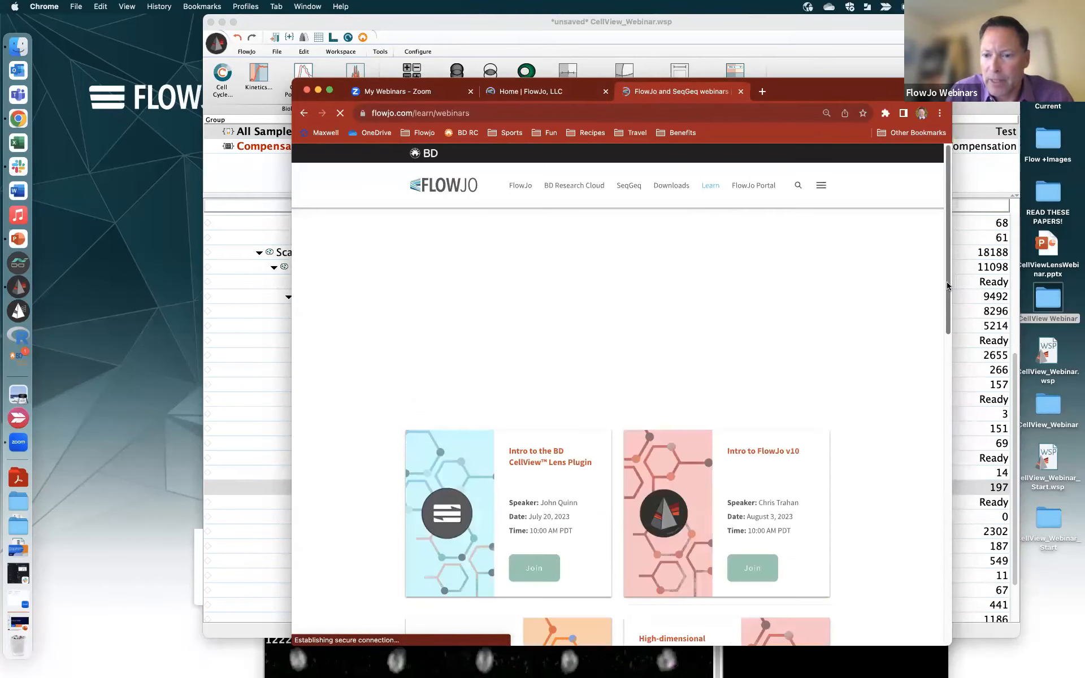
drag(947, 285, 948, 459)
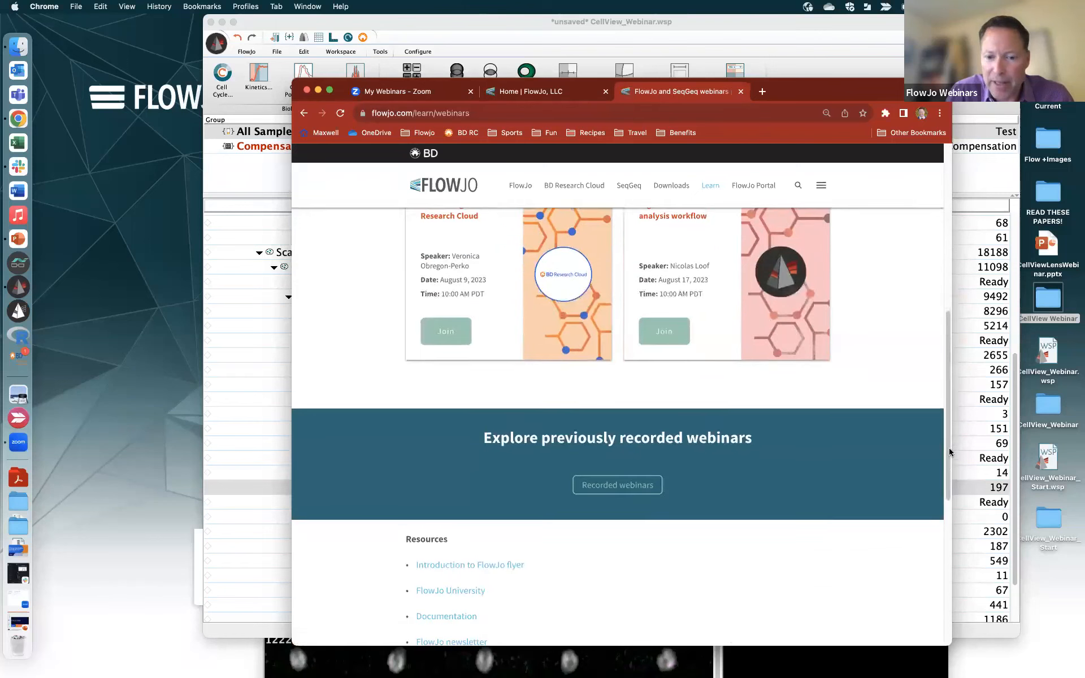
click(632, 484)
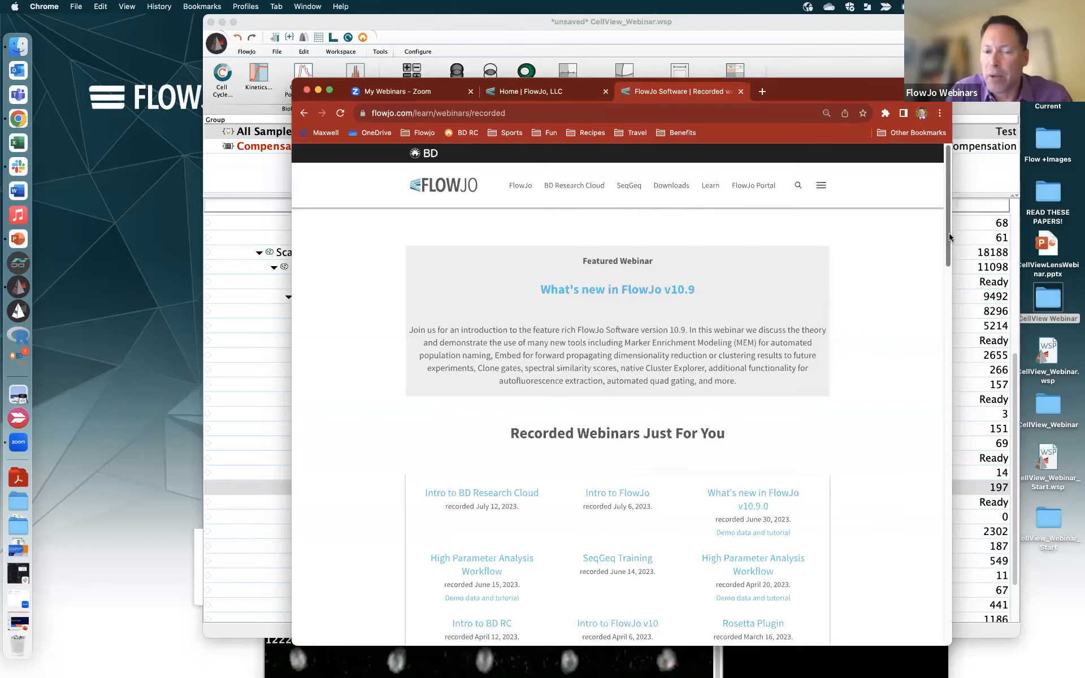
drag(949, 231, 942, 189)
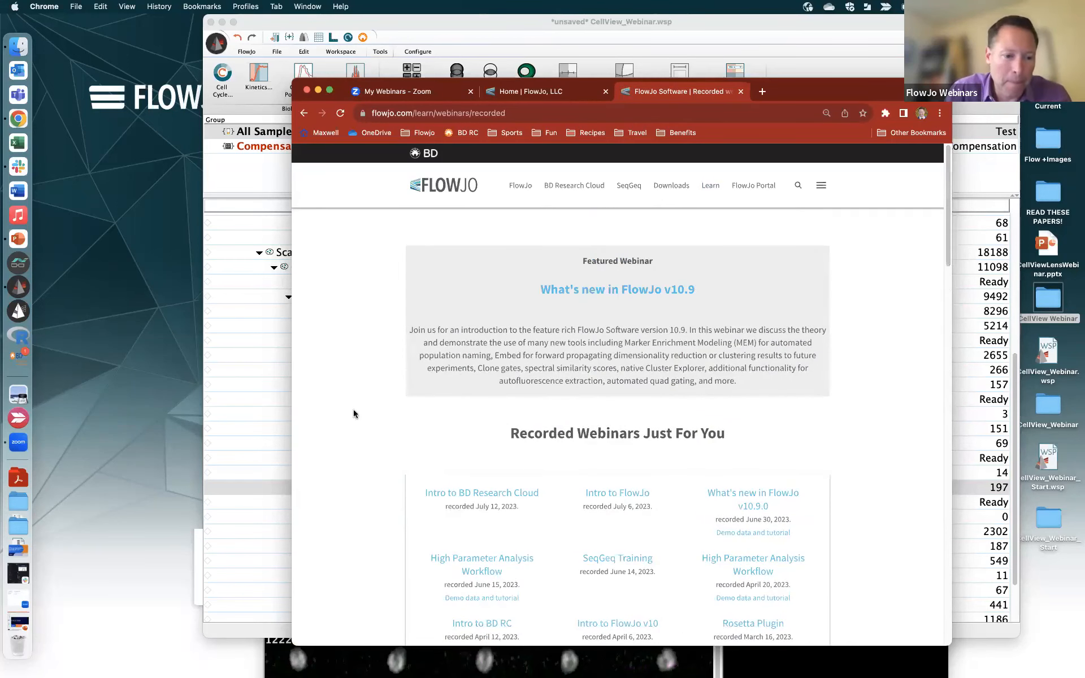